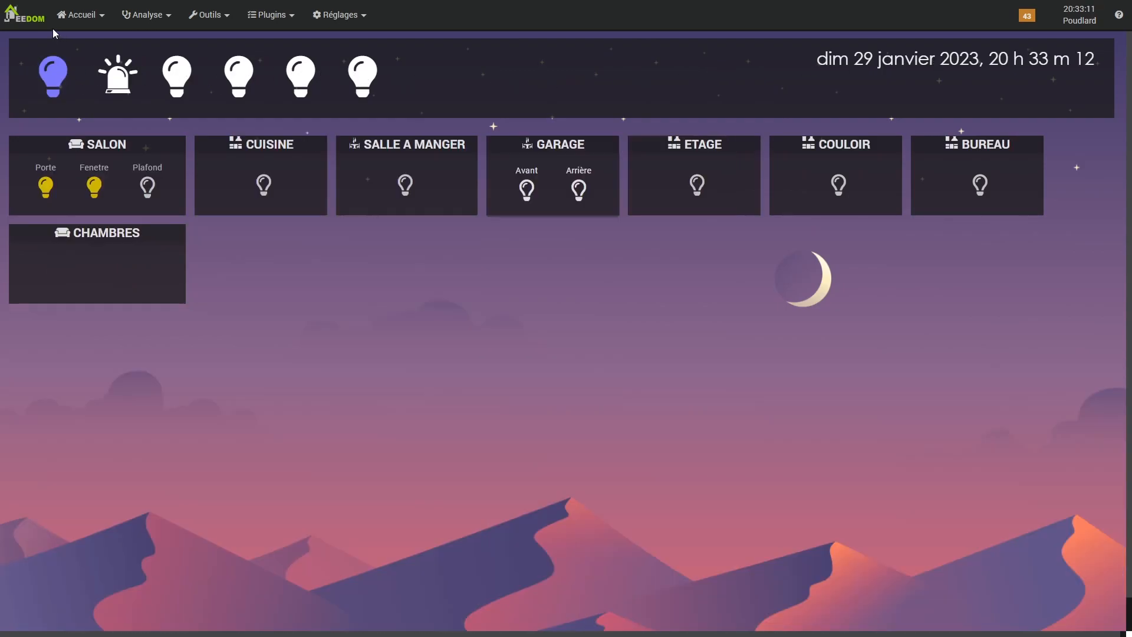
Step: Open the existing ALARME design
left_click(82, 41)
left_click(82, 16)
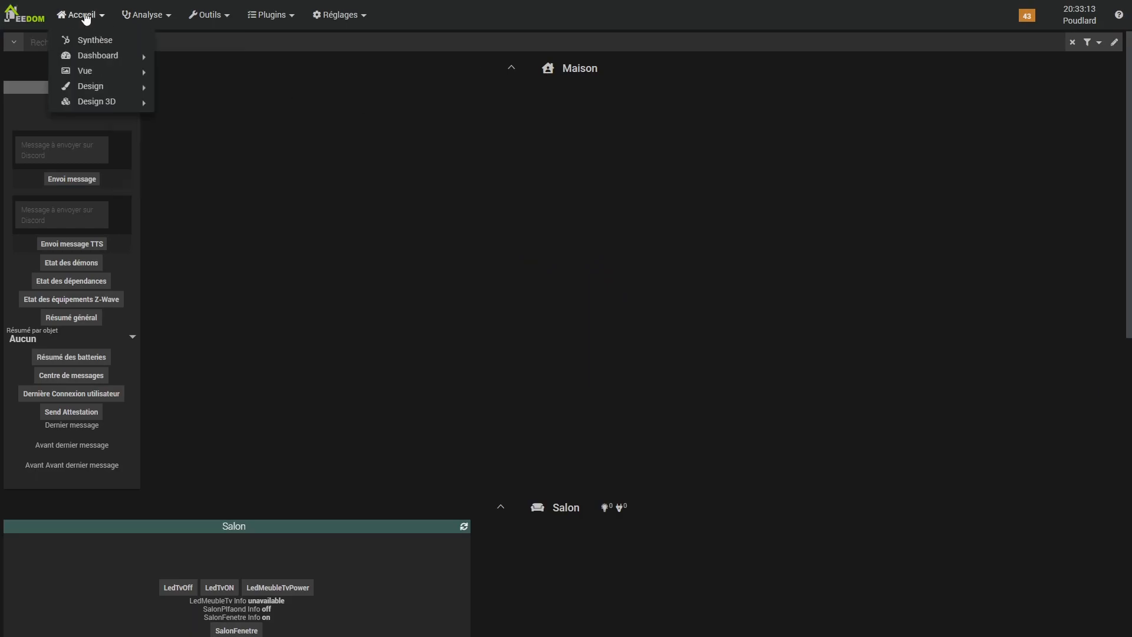
mouse_move(116, 88)
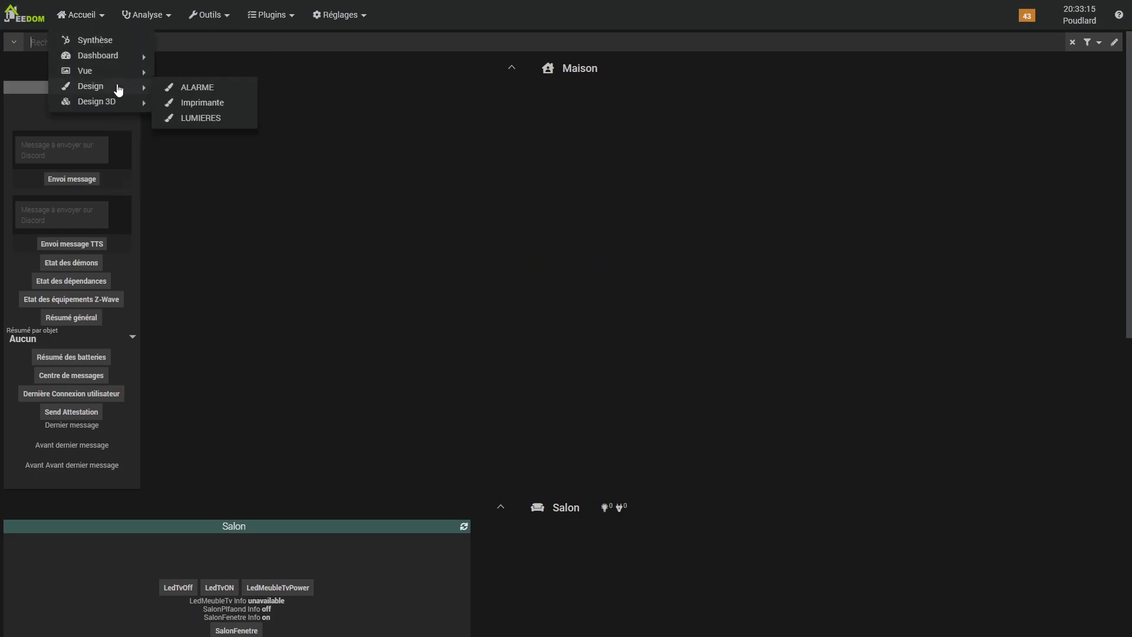
left_click(190, 90)
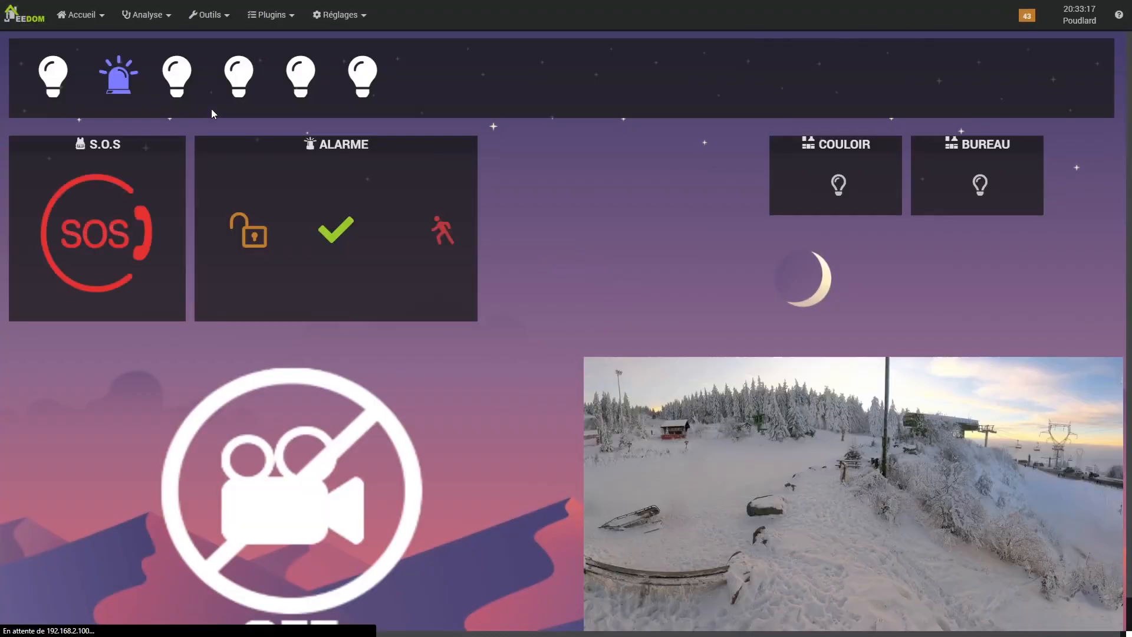
Step: Turn on edit mode in the ALARME design and create a new design named "Tuto"
right_click(547, 207)
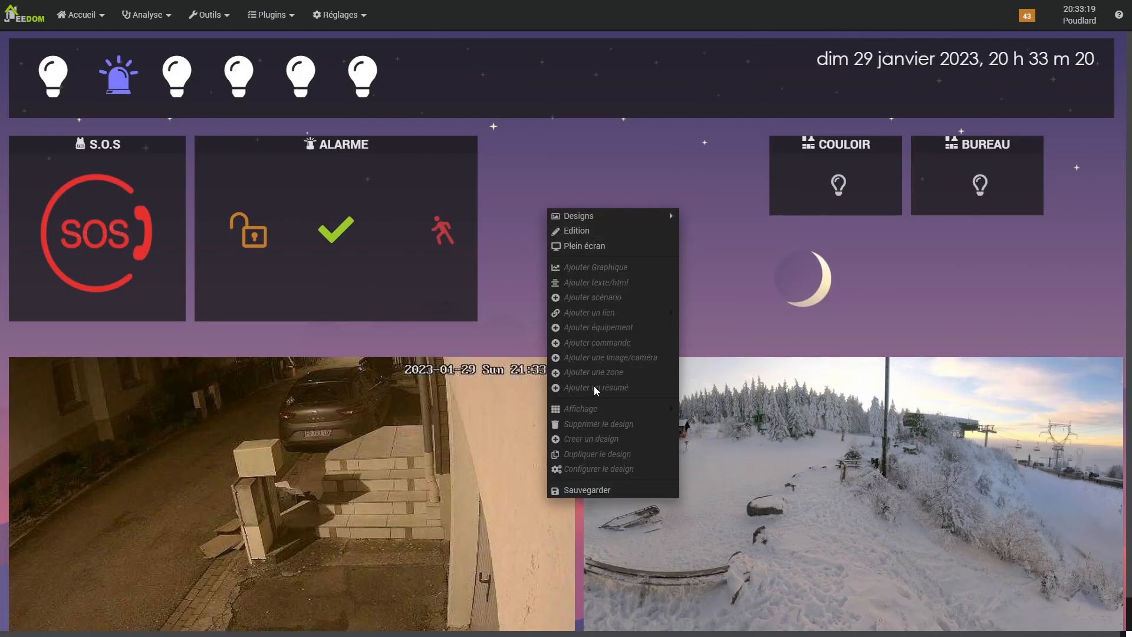
left_click(581, 233)
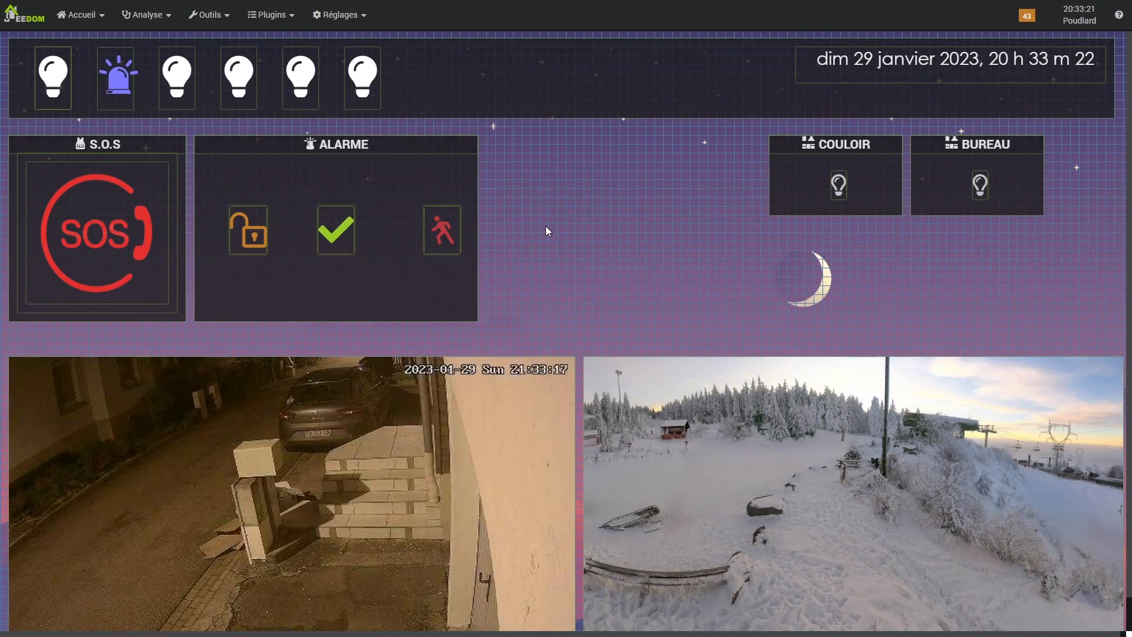
right_click(547, 228)
left_click(607, 460)
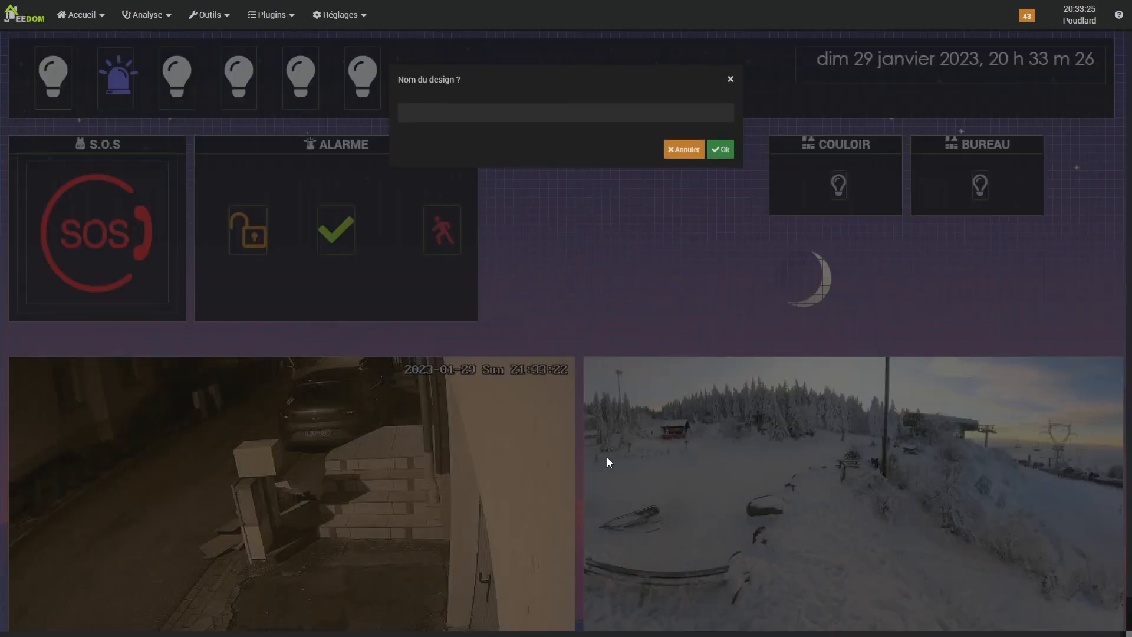
type("Tuto")
key("Return")
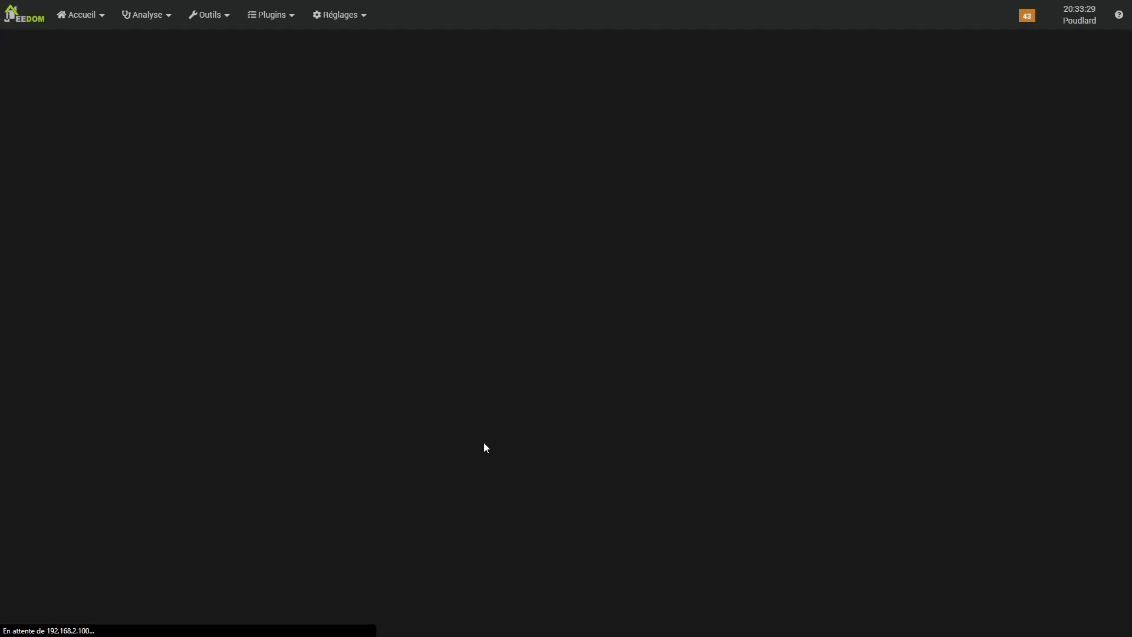
right_click(470, 227)
right_click(415, 201)
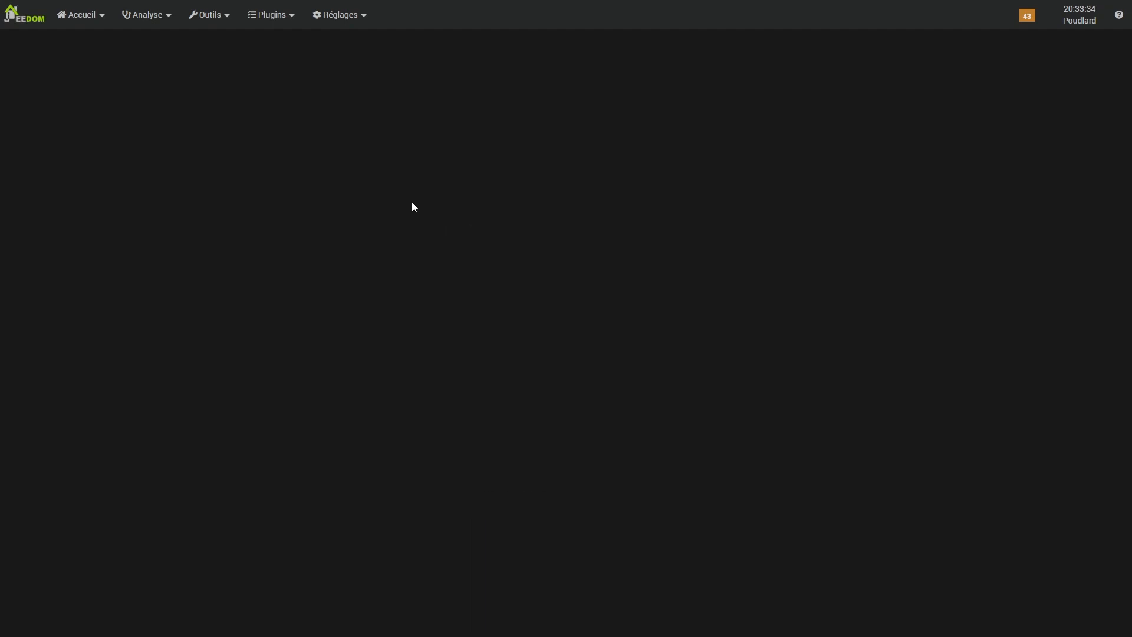
right_click(346, 144)
right_click(490, 109)
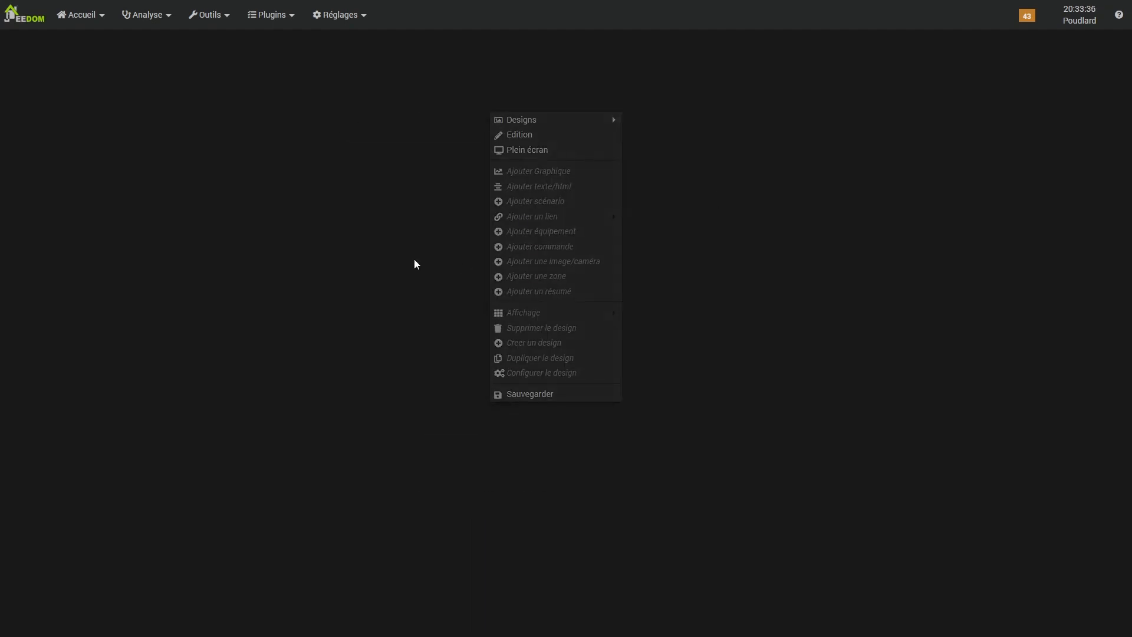
right_click(351, 238)
right_click(297, 105)
left_click(358, 146)
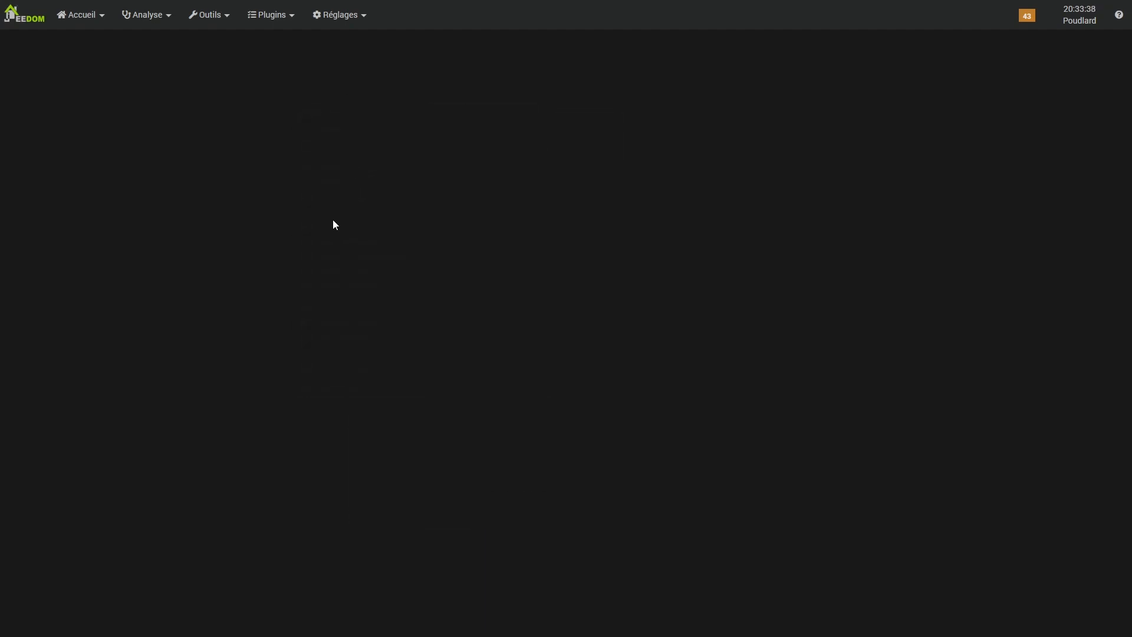
right_click(333, 160)
left_click(422, 488)
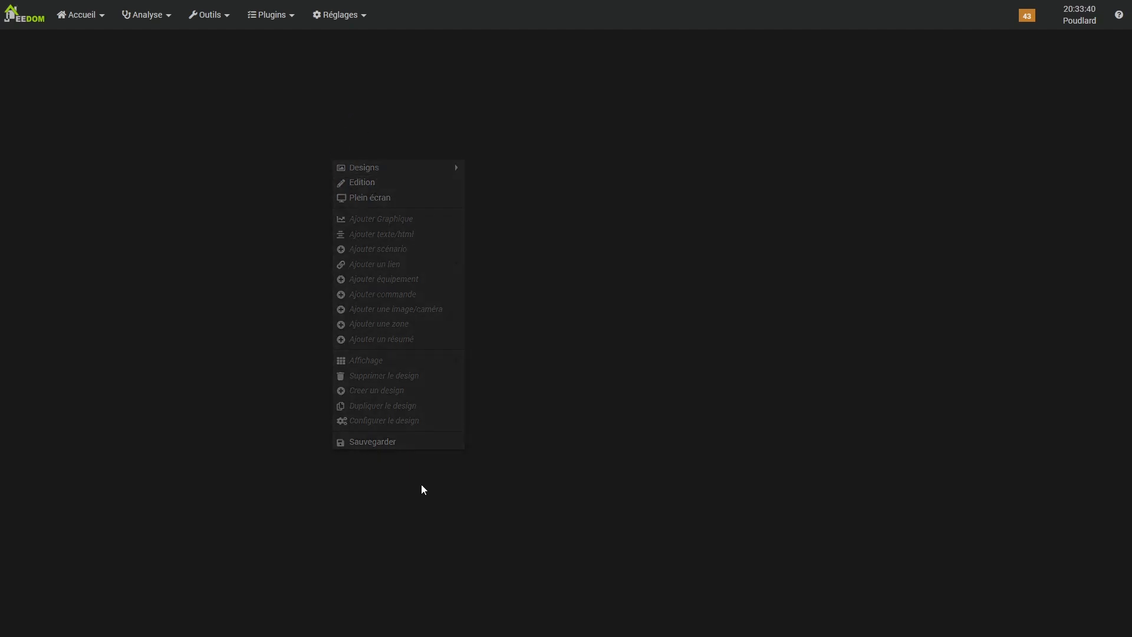
Step: Turn on edit mode for the empty Tuto design and open its configuration
right_click(332, 186)
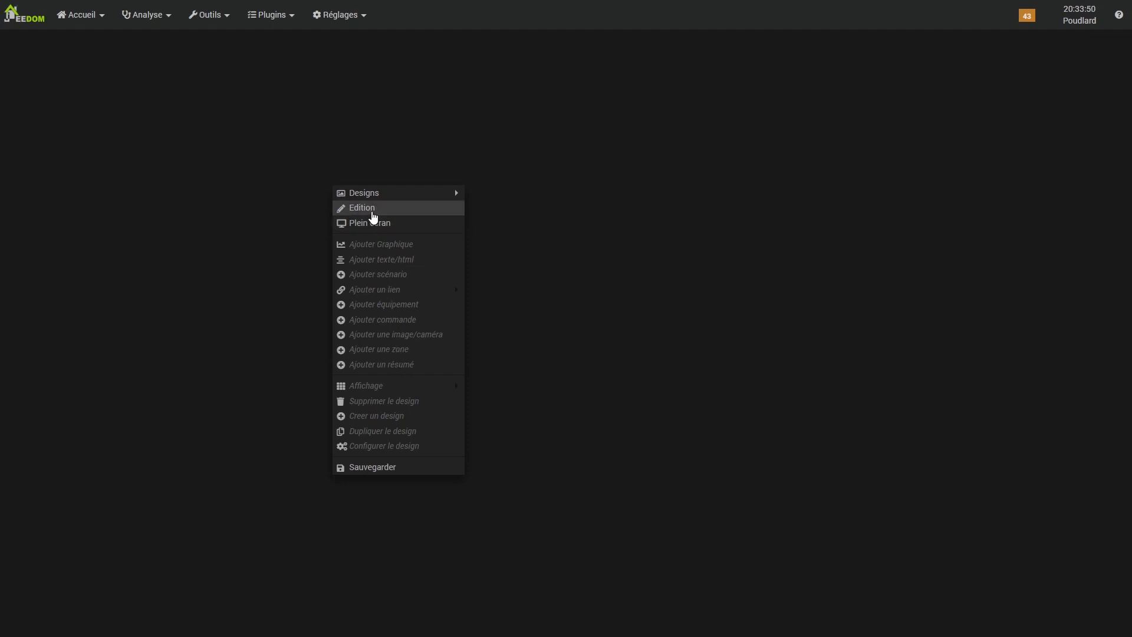
left_click(373, 210)
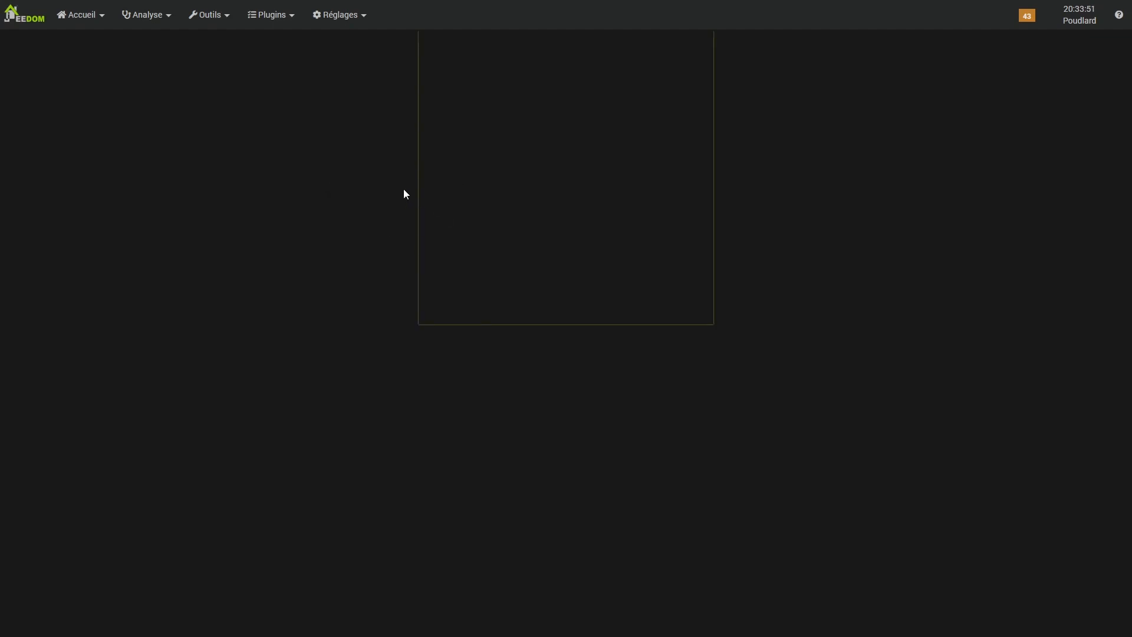
right_click(502, 144)
mouse_move(564, 254)
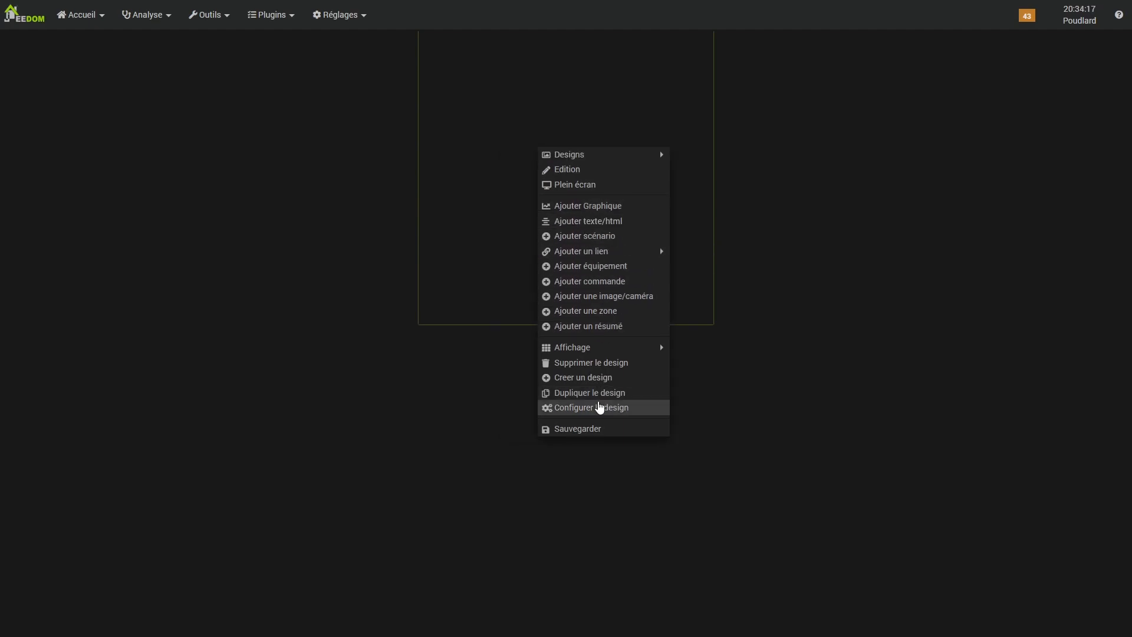
left_click(599, 411)
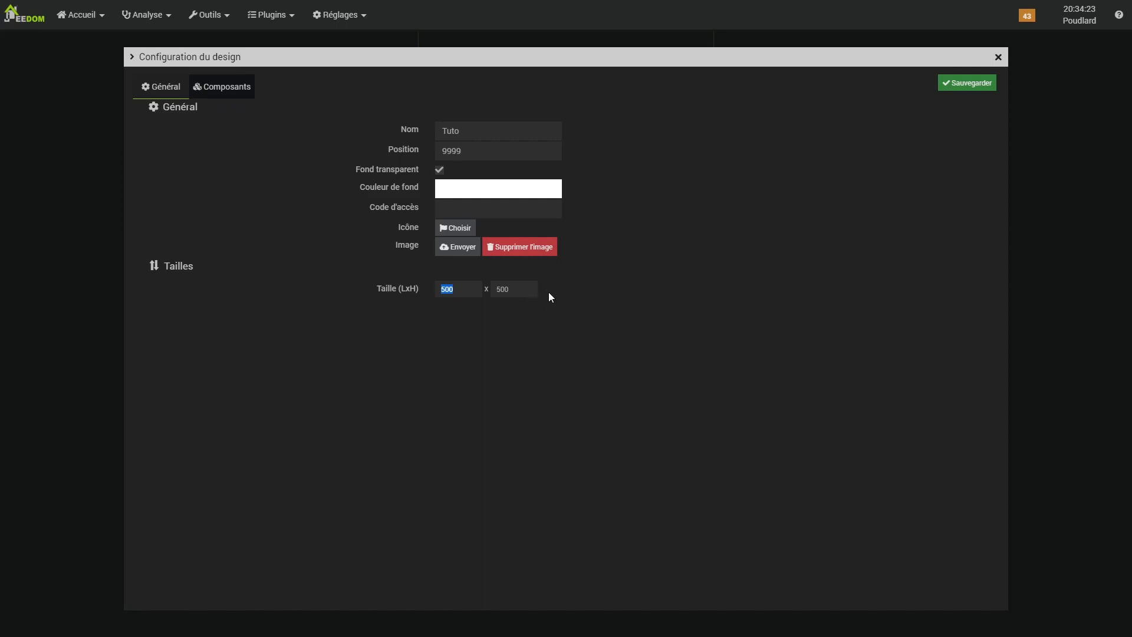
left_click_drag(529, 289, 445, 288)
Step: Leave the full-screen view and load screenresolutiontest.com in a new browser tab to check the screen resolution
mouse_move(563, 2)
left_click(562, 43)
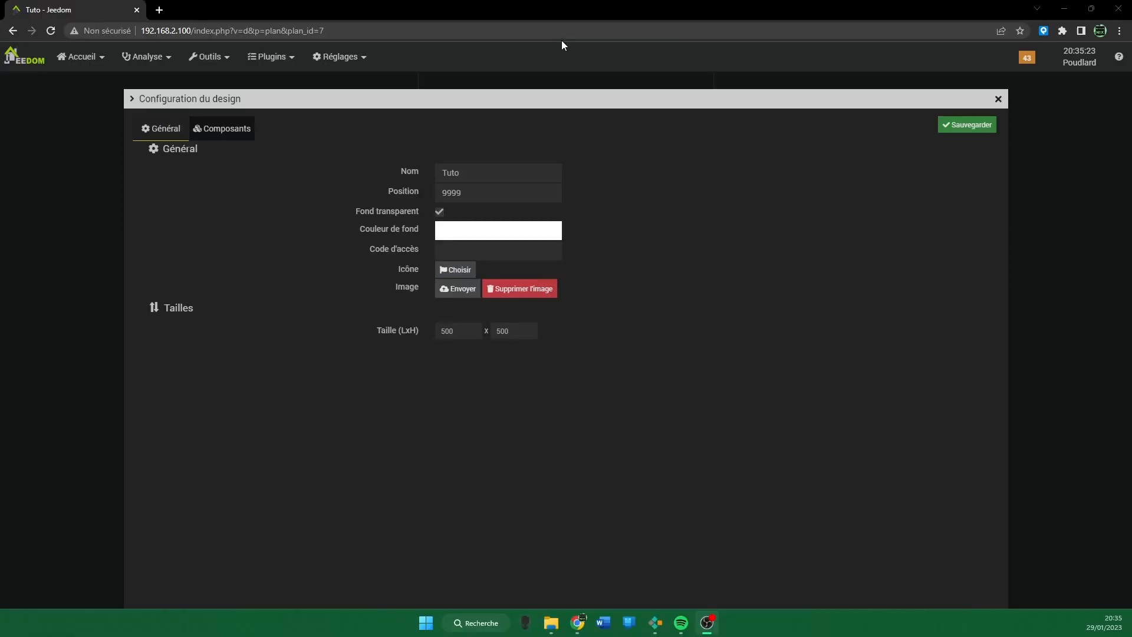
left_click(159, 10)
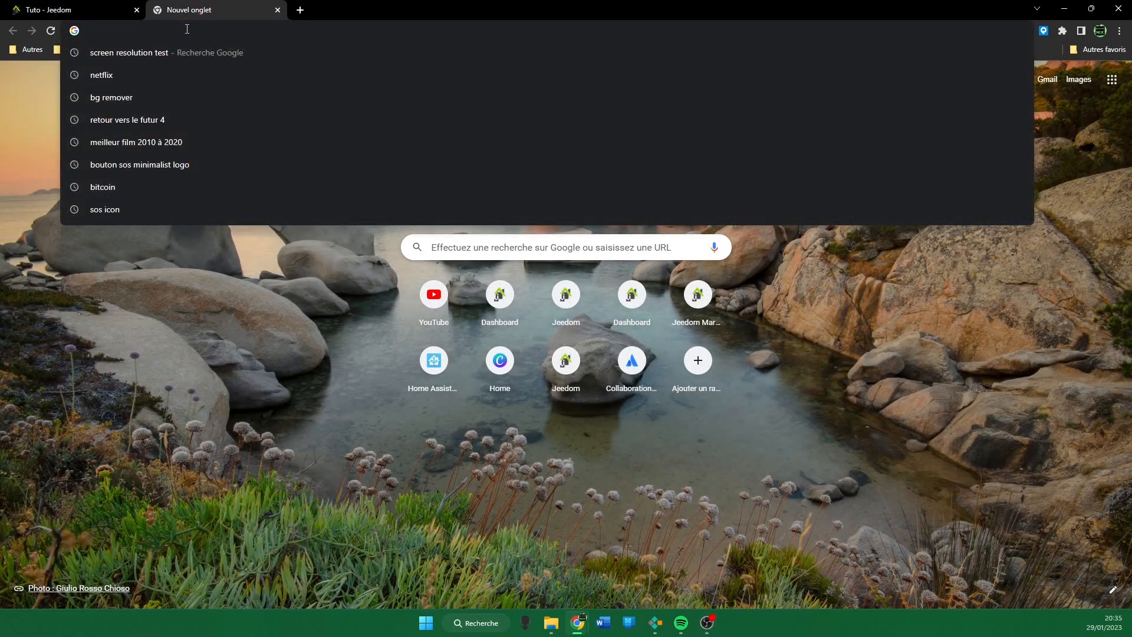
type("scr")
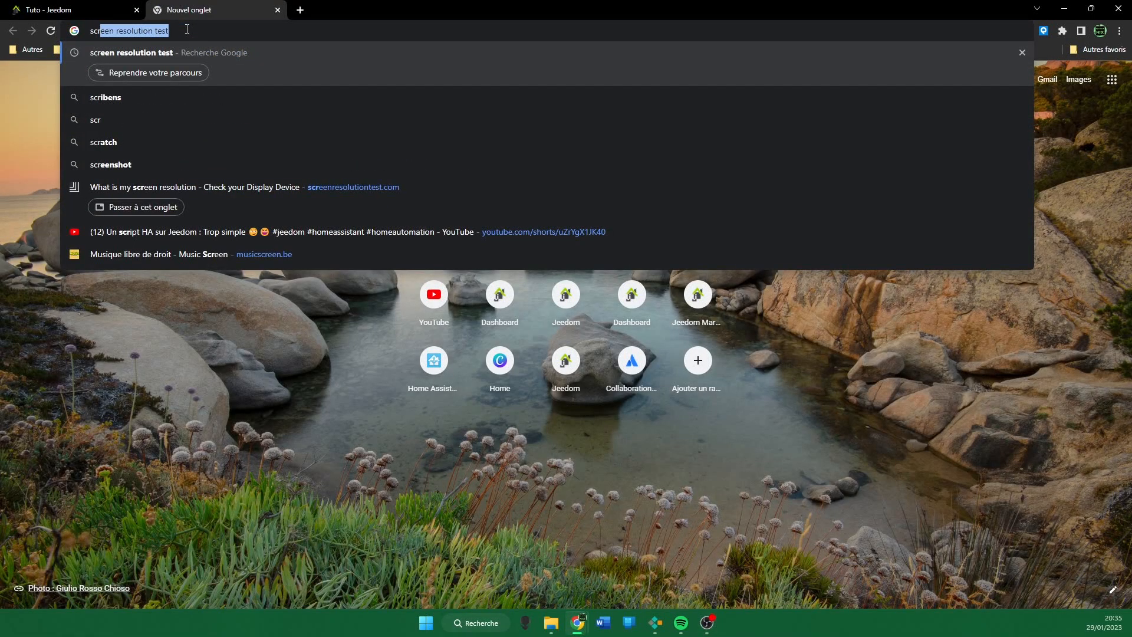
type("eenre")
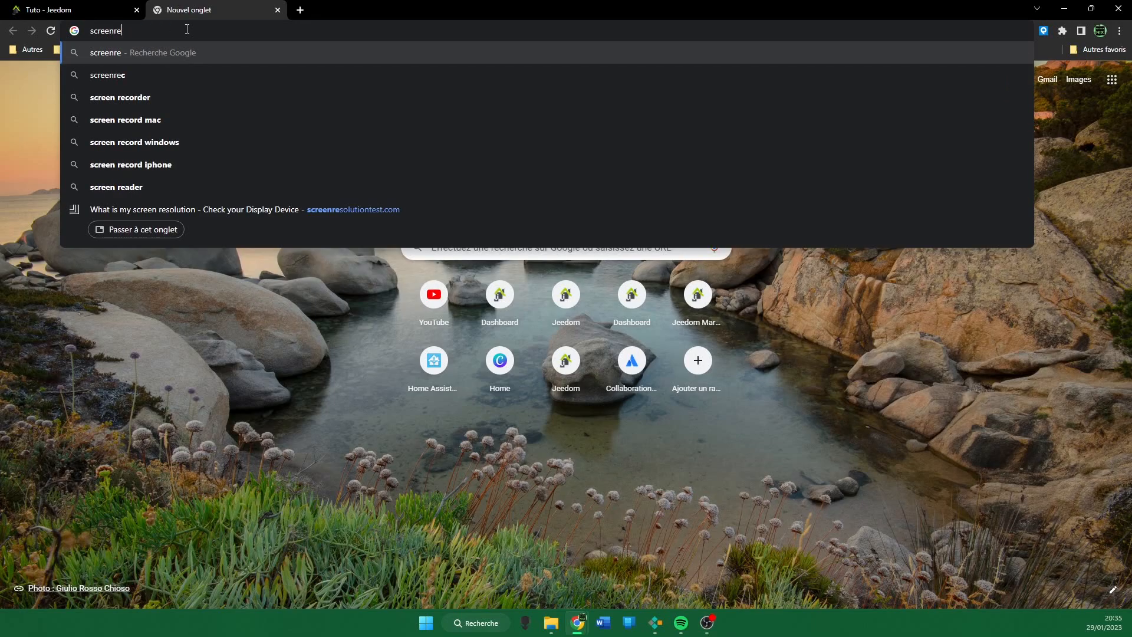
type("solution")
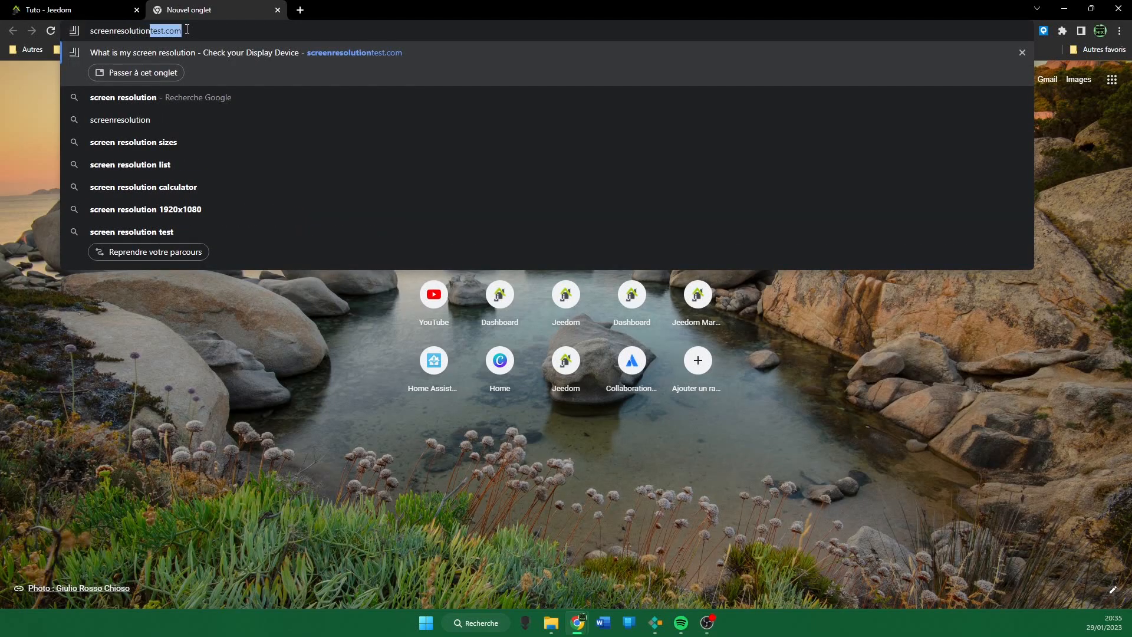
type("test.com")
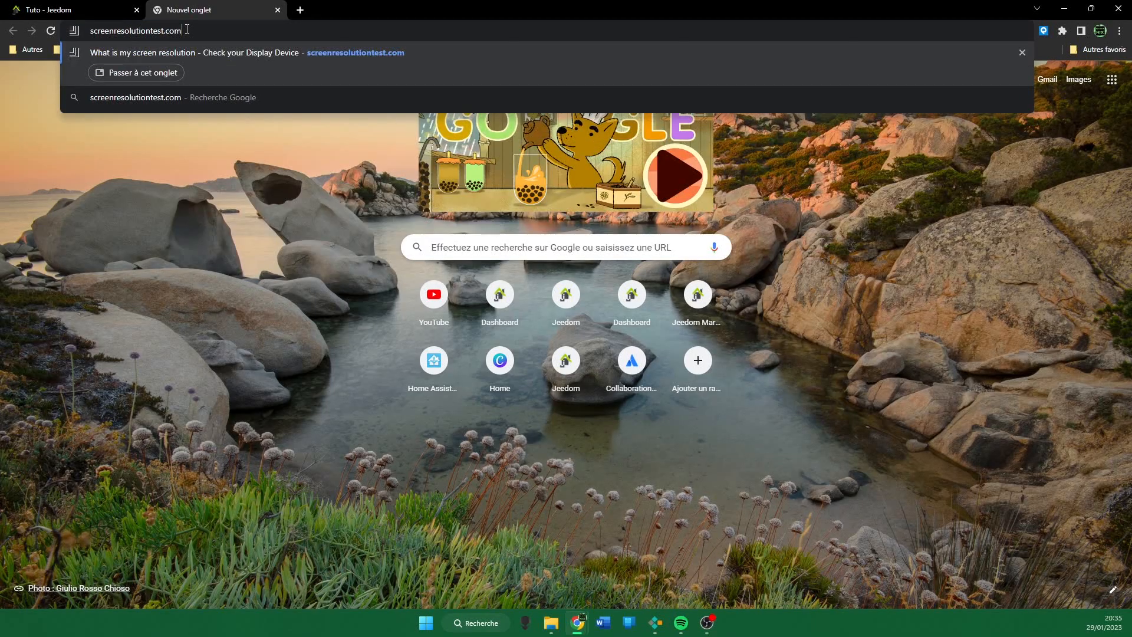
key("Return")
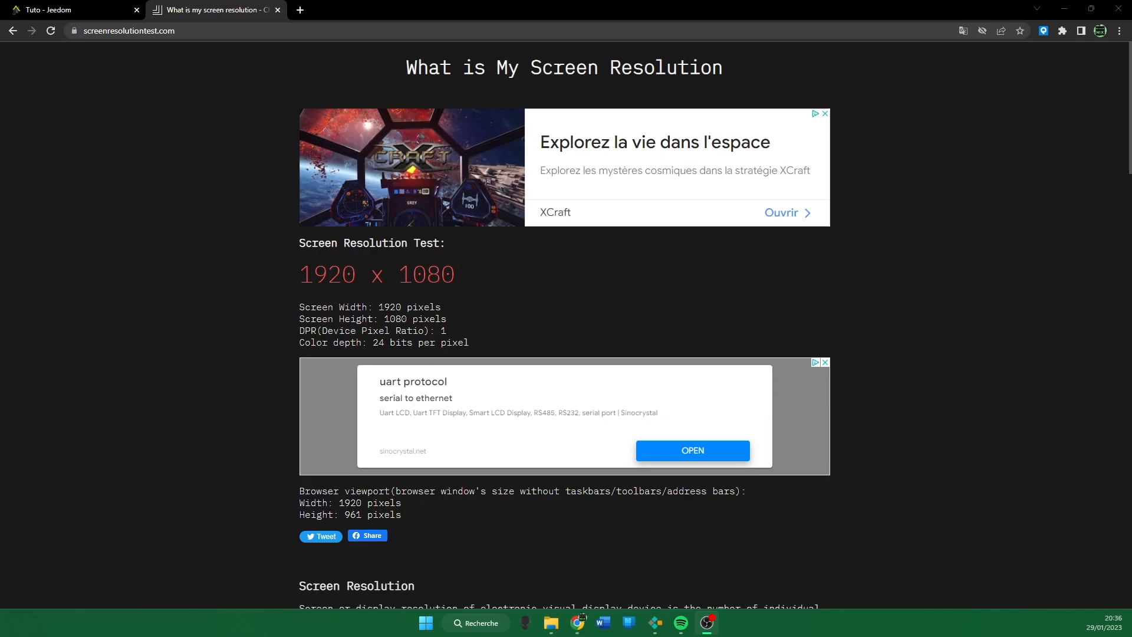
Step: Return to the Tuto design's configuration, set its size to 1920 x 1080 and save it
left_click(82, 11)
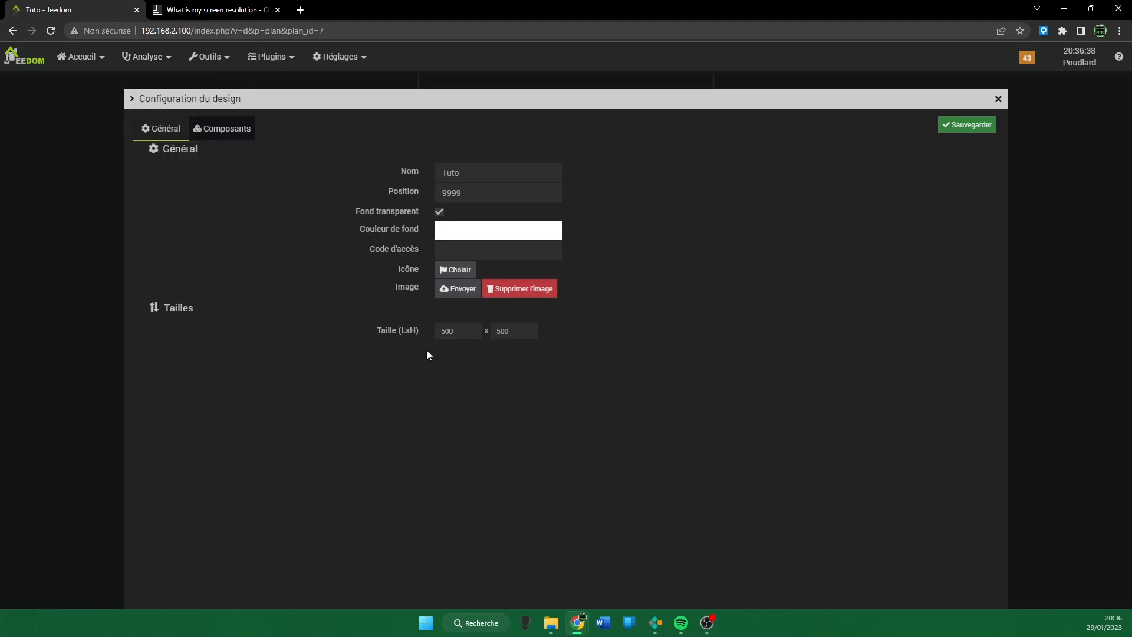
left_click_drag(455, 334, 447, 330)
left_click_drag(538, 331, 442, 320)
double_click(461, 331)
key("alt+Tab")
left_click(215, 9)
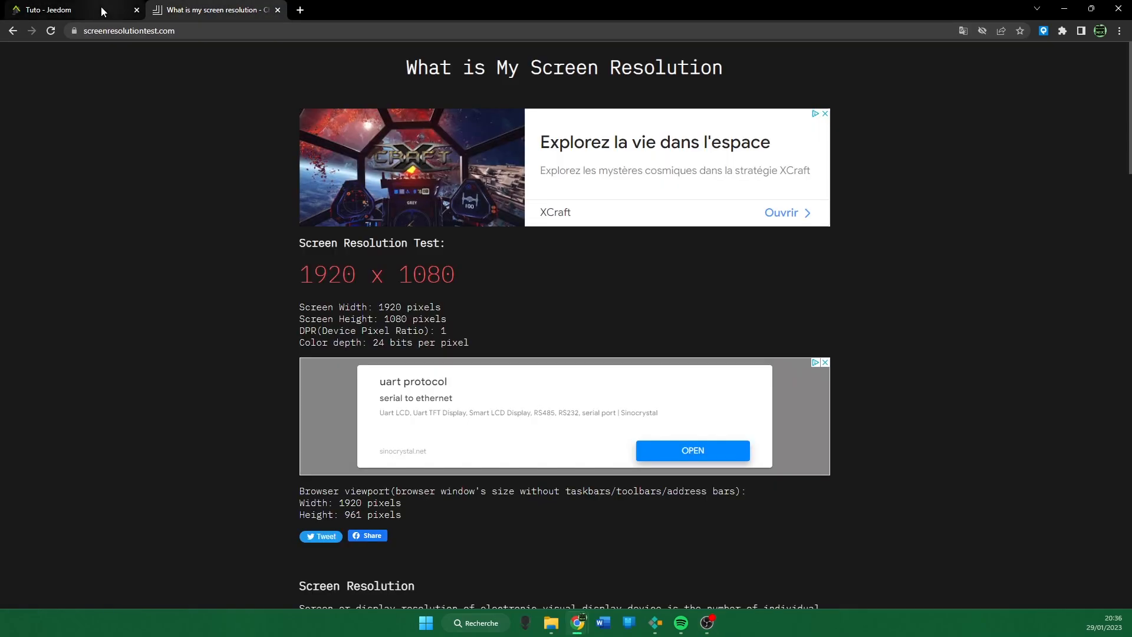
left_click(96, 8)
type("1920")
key("Tab")
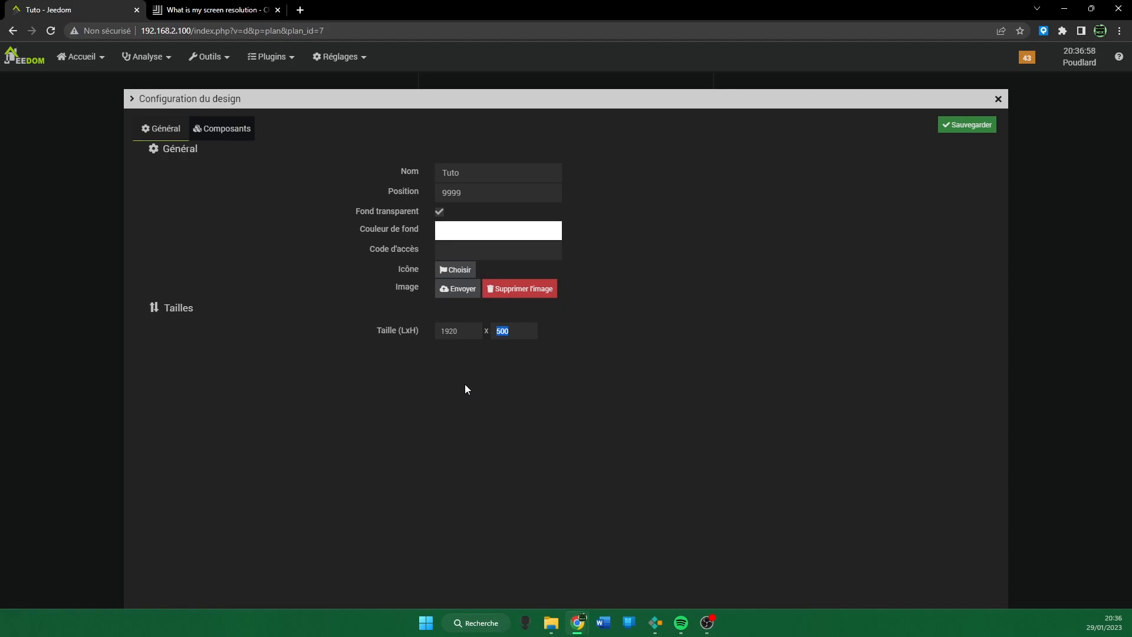
type("1080")
left_click(981, 125)
Step: Search Google for "lofi wallpaper" in a new browser tab and preview the pink pixel-art city skyline image
left_click(301, 10)
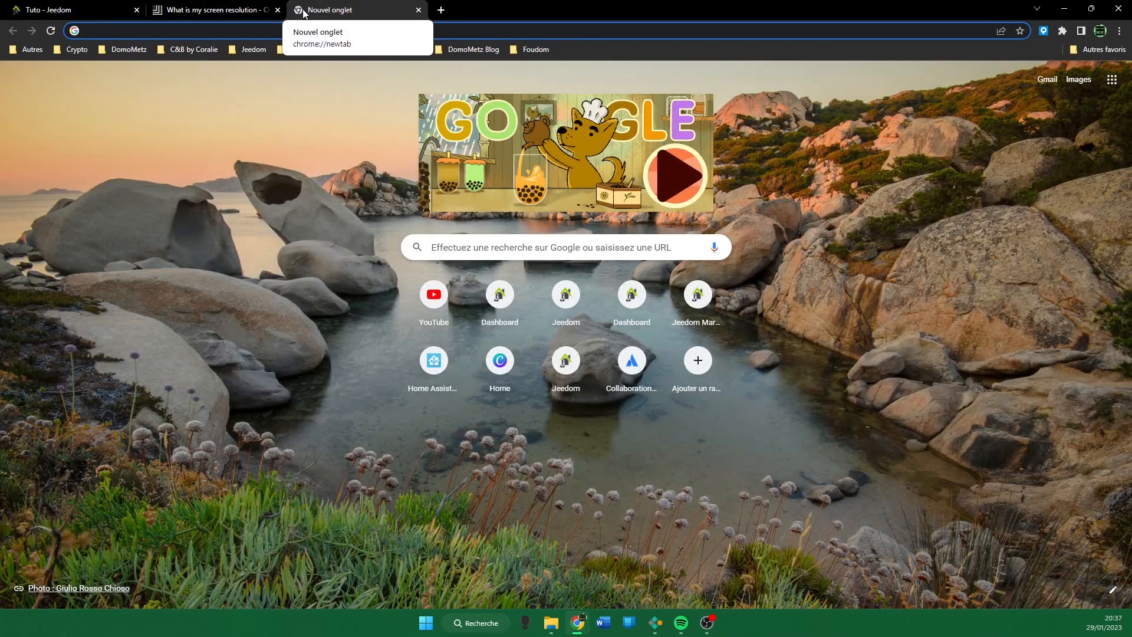
type("lofi")
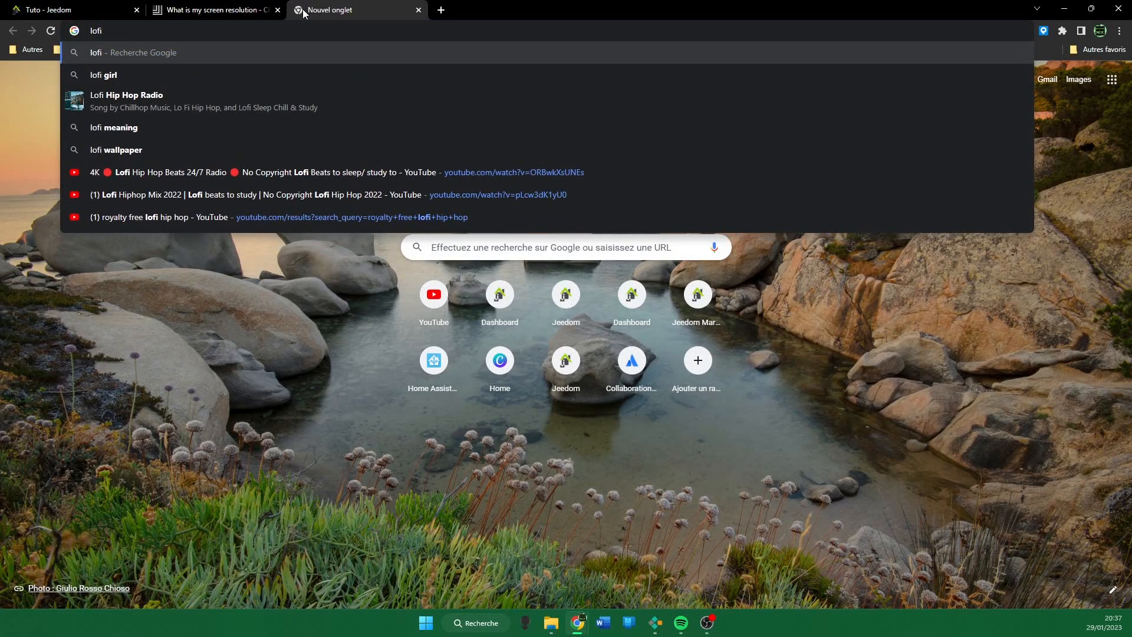
key("Down")
key("Down")
key("Down")
key("Down")
key("Return")
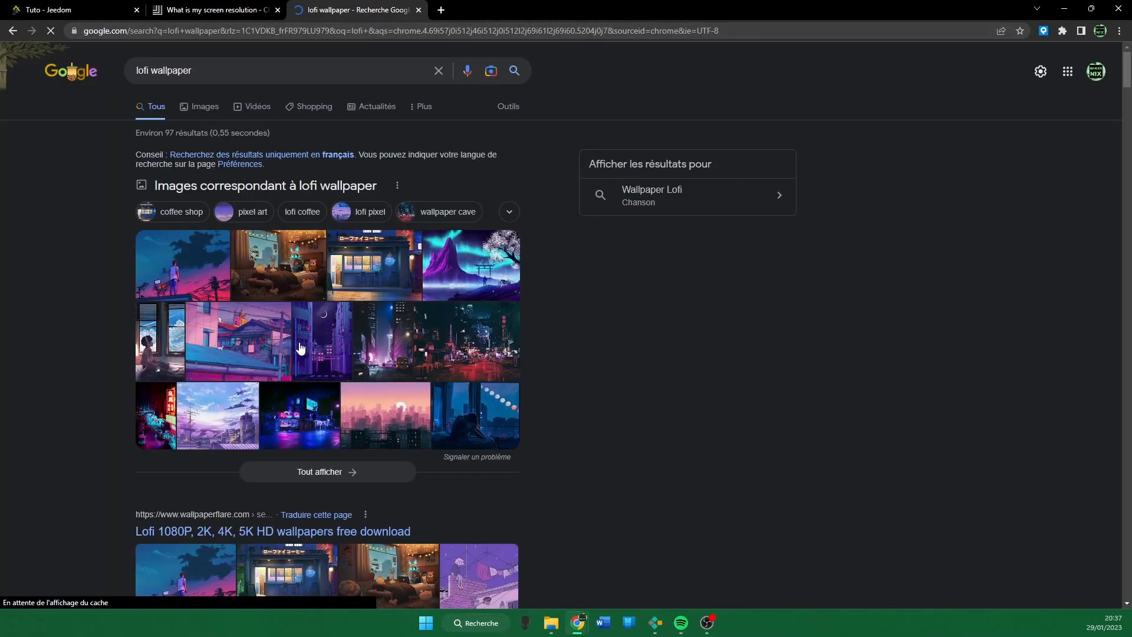
left_click(187, 269)
left_click(376, 441)
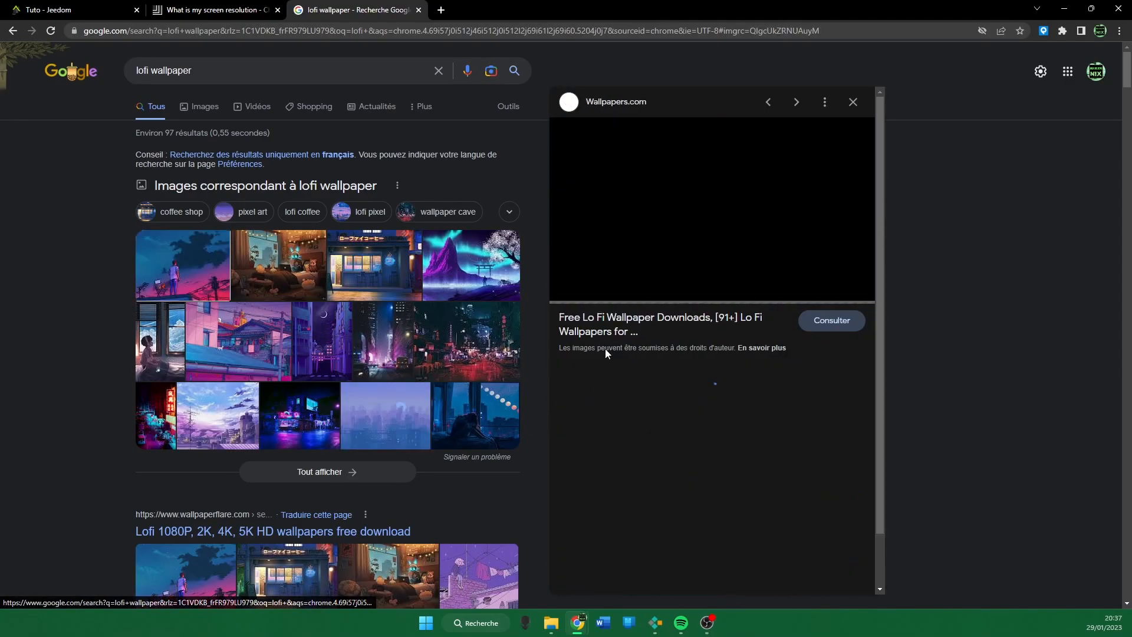
right_click(696, 231)
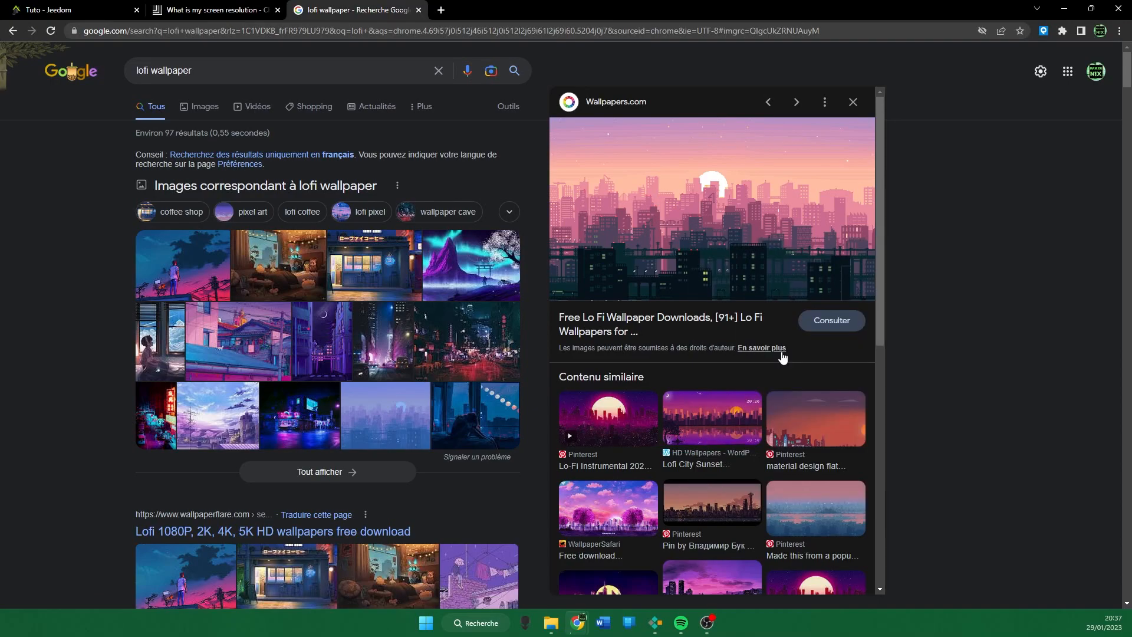
left_click(784, 357)
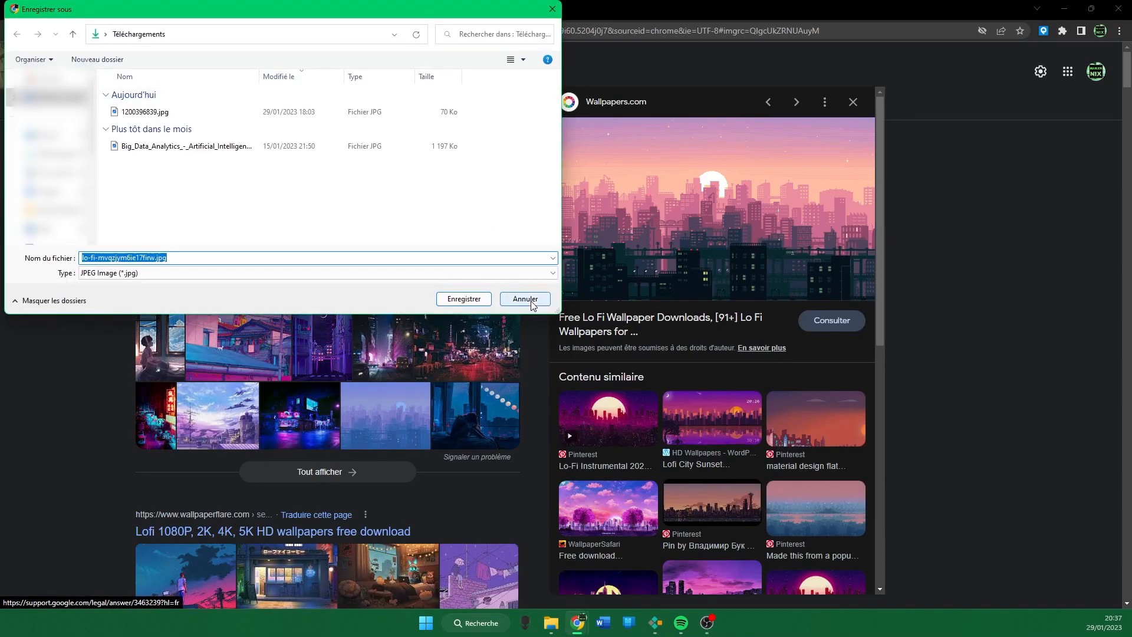
left_click(524, 302)
Step: Open the city skyline image in its own browser tab and view it at full size, fitted back to the window
right_click(729, 222)
left_click(784, 330)
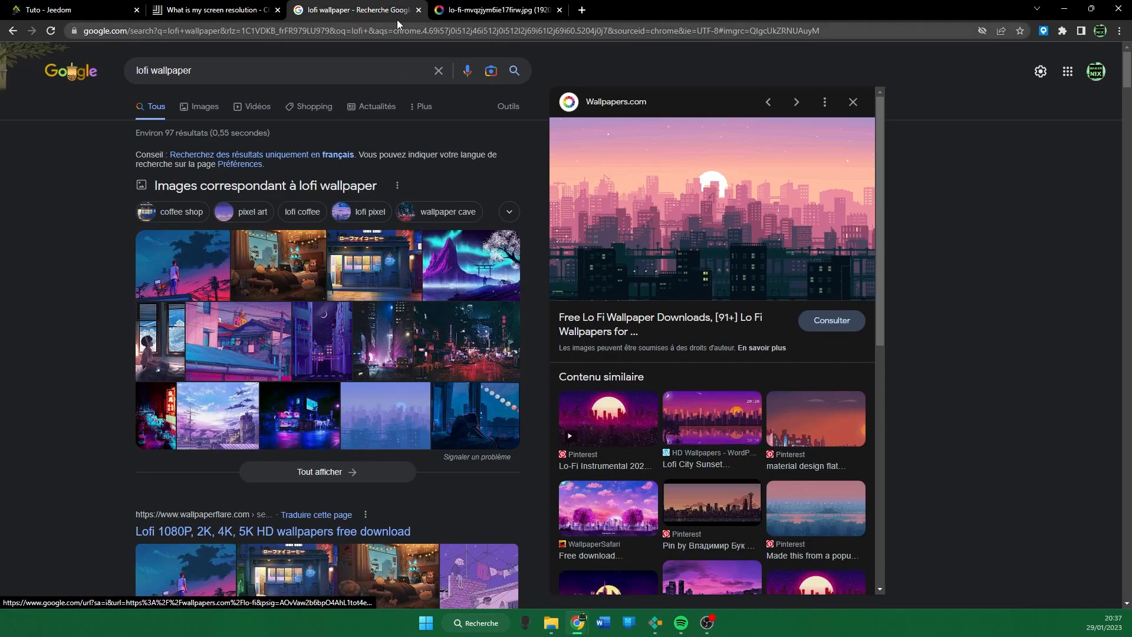
left_click(489, 18)
left_click(580, 287)
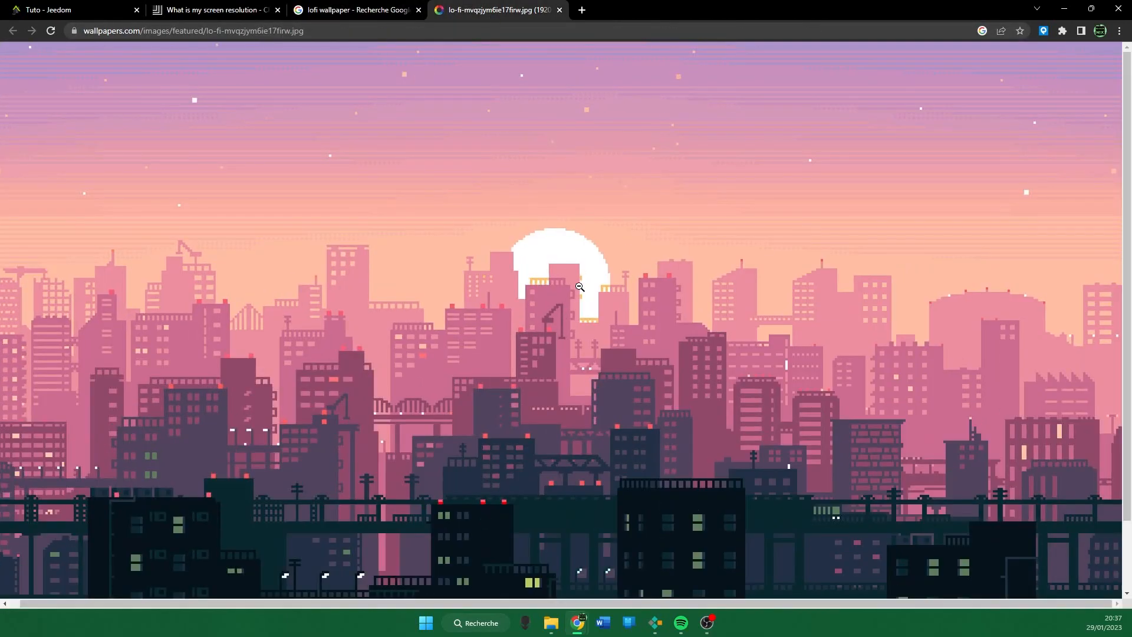
left_click(580, 287)
Step: Save the city skyline image to the Téléchargements folder as fondecran.jpg
right_click(581, 286)
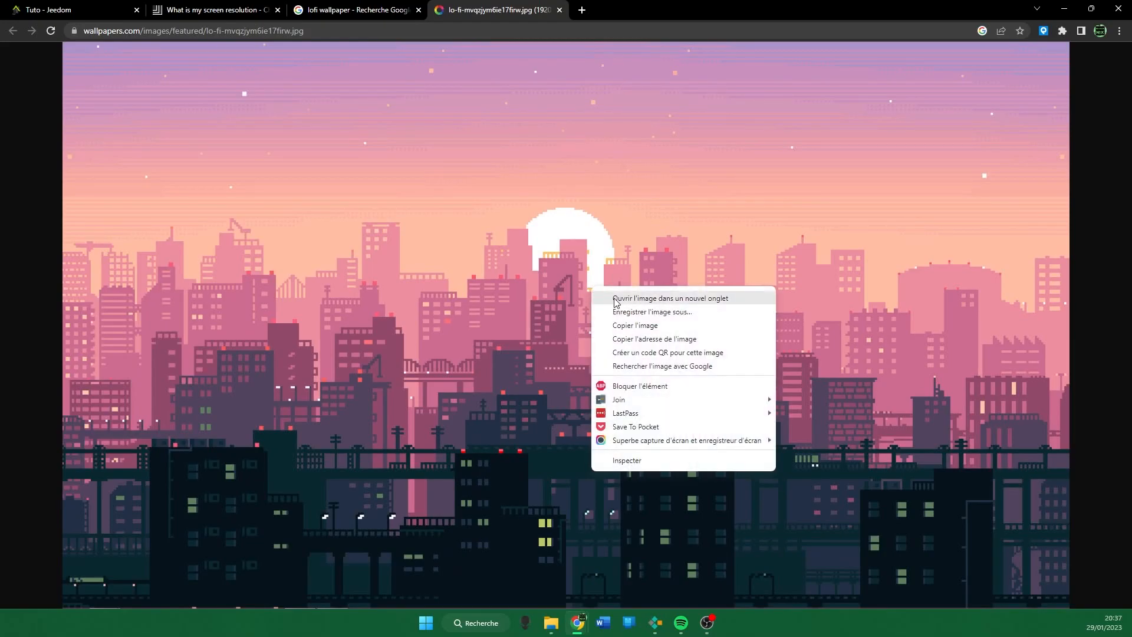
left_click(662, 315)
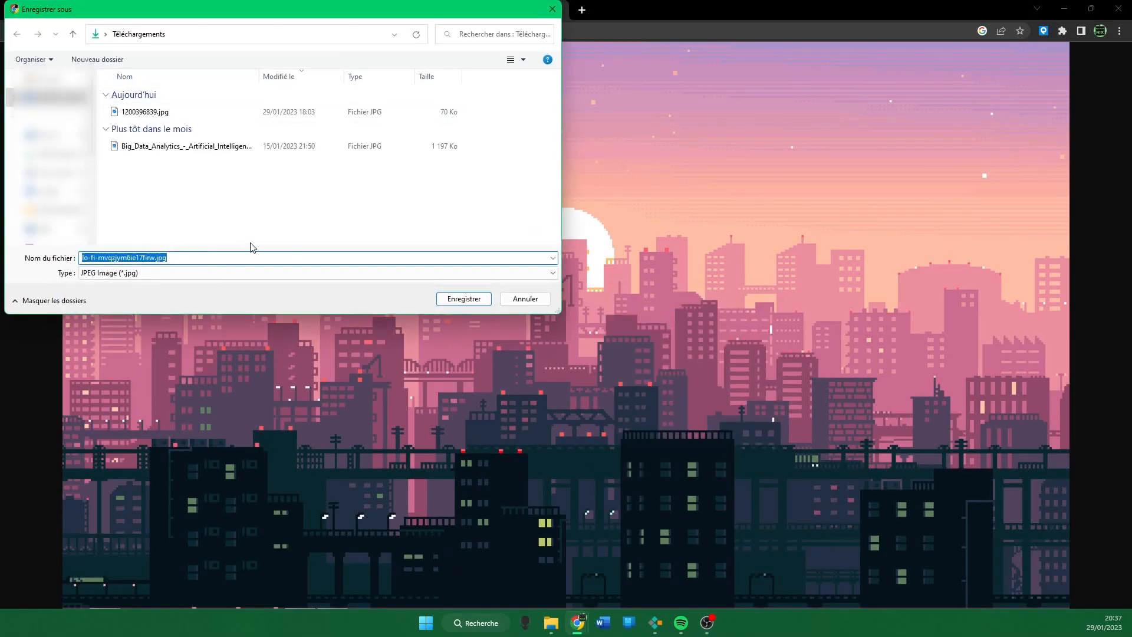
type("fondecran")
key("Return")
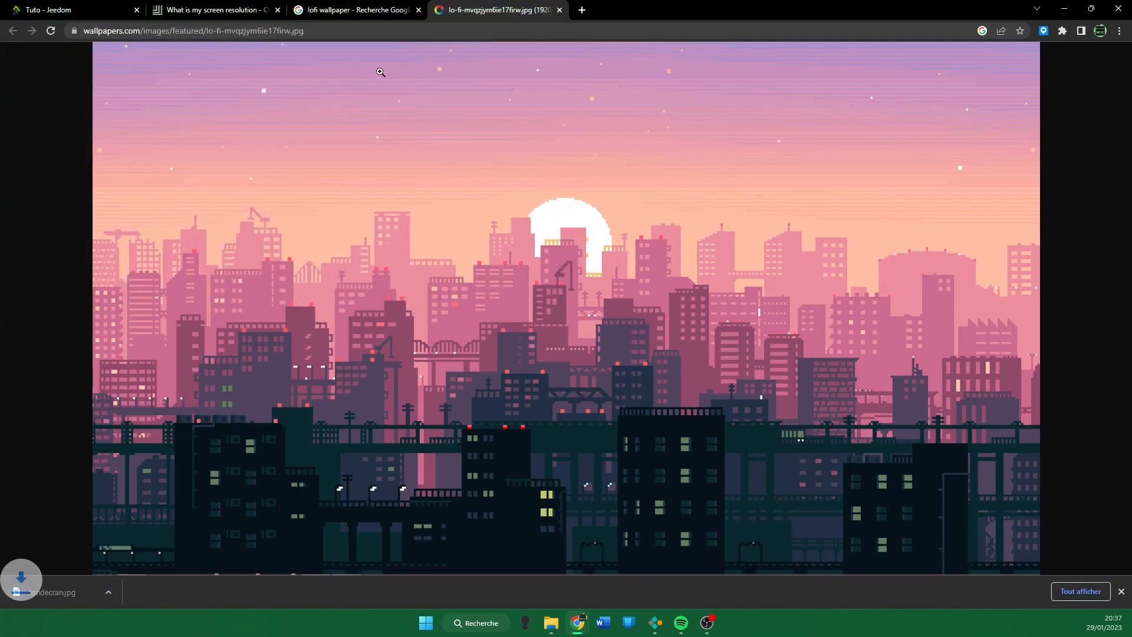
Step: Return to the Tuto design's configuration and upload fondecran.jpg as its background image
left_click(116, 11)
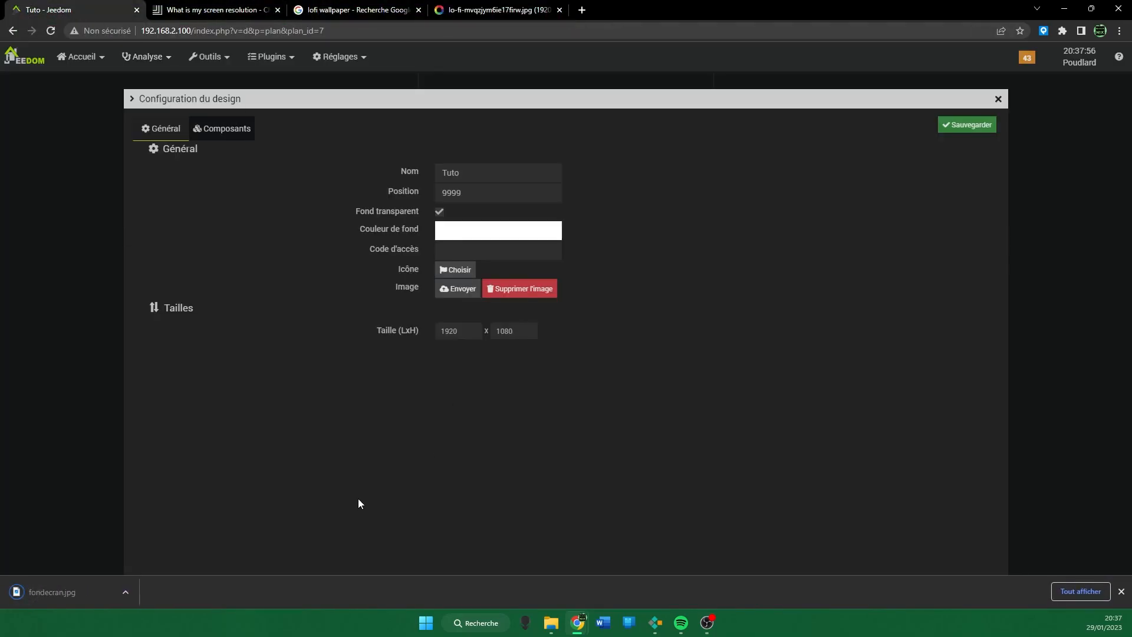
left_click_drag(47, 592, 215, 469)
left_click_drag(466, 294, 466, 296)
left_click(456, 289)
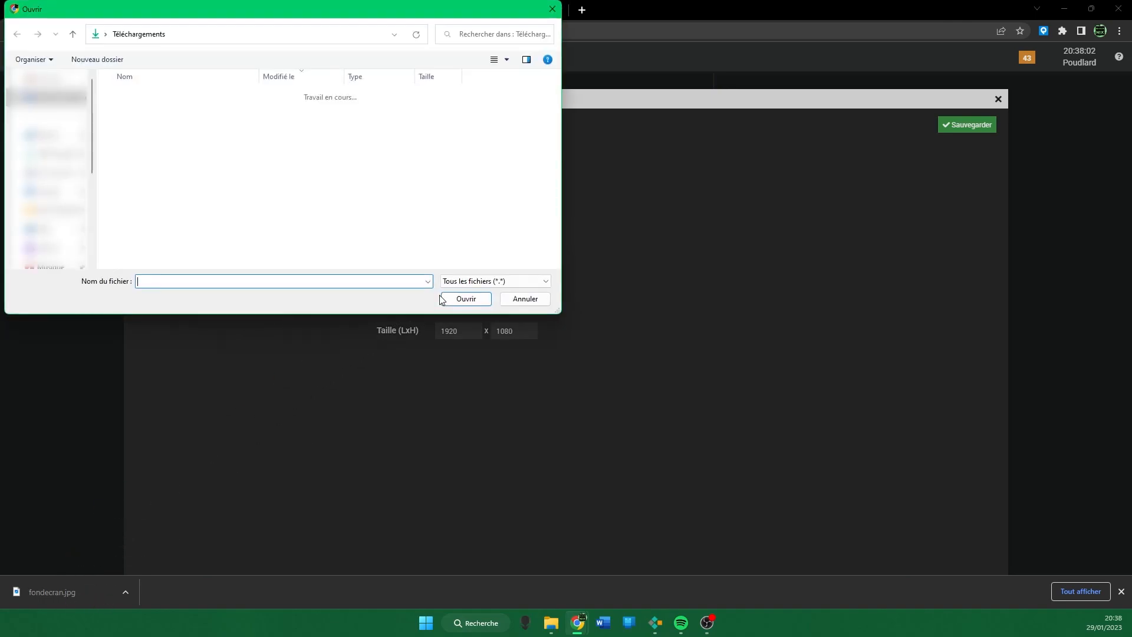
double_click(122, 118)
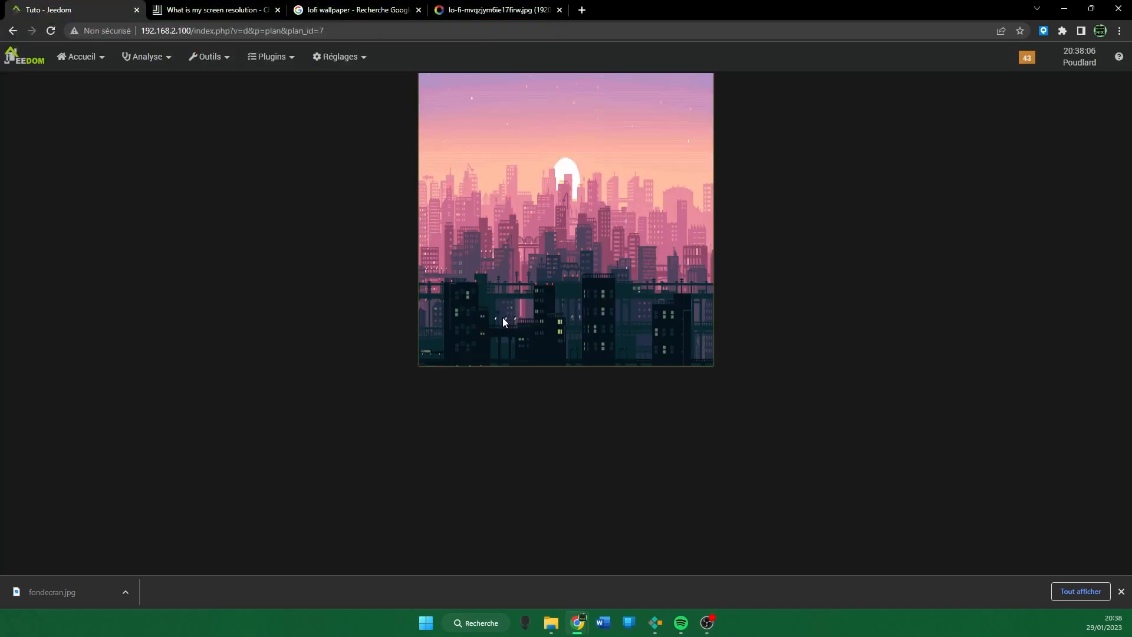
Step: Reopen the design's configuration, set its size to 1920 x 1080, save it and dismiss the browser's download bar
right_click(510, 329)
left_click(541, 327)
right_click(560, 280)
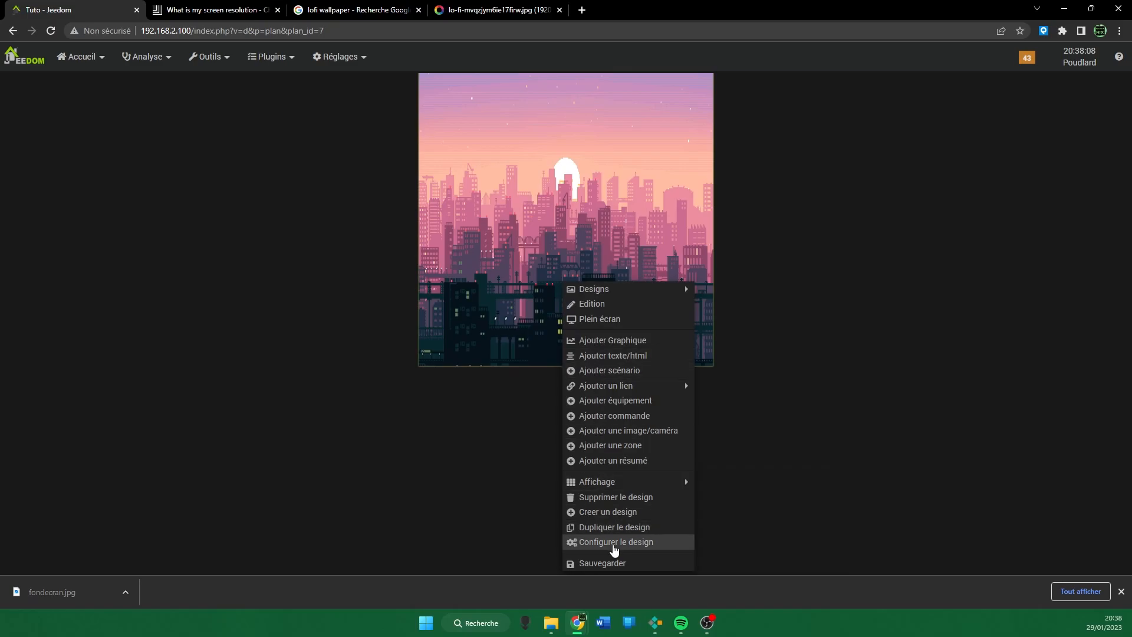
left_click(626, 542)
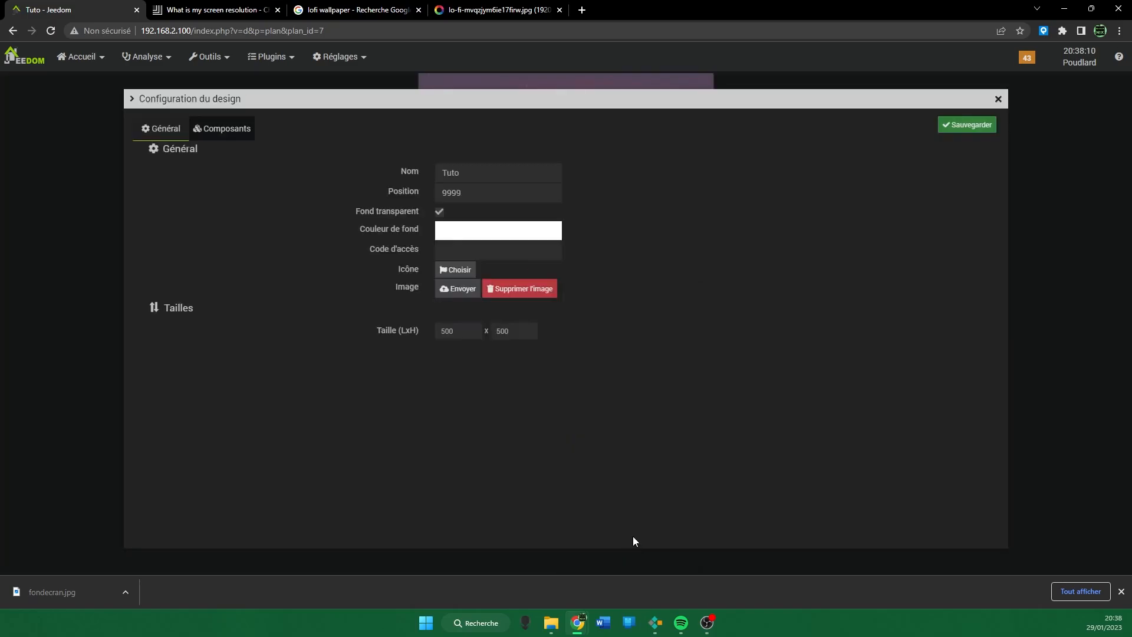
double_click(460, 330)
type("1920")
double_click(518, 330)
type("1080")
left_click(976, 127)
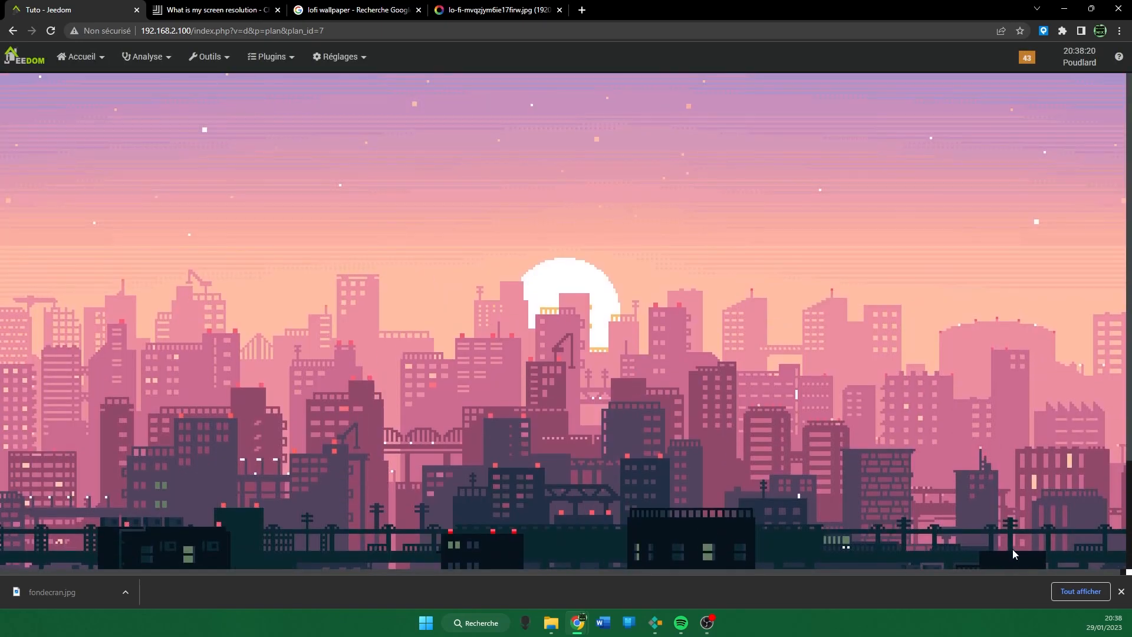
left_click(1120, 591)
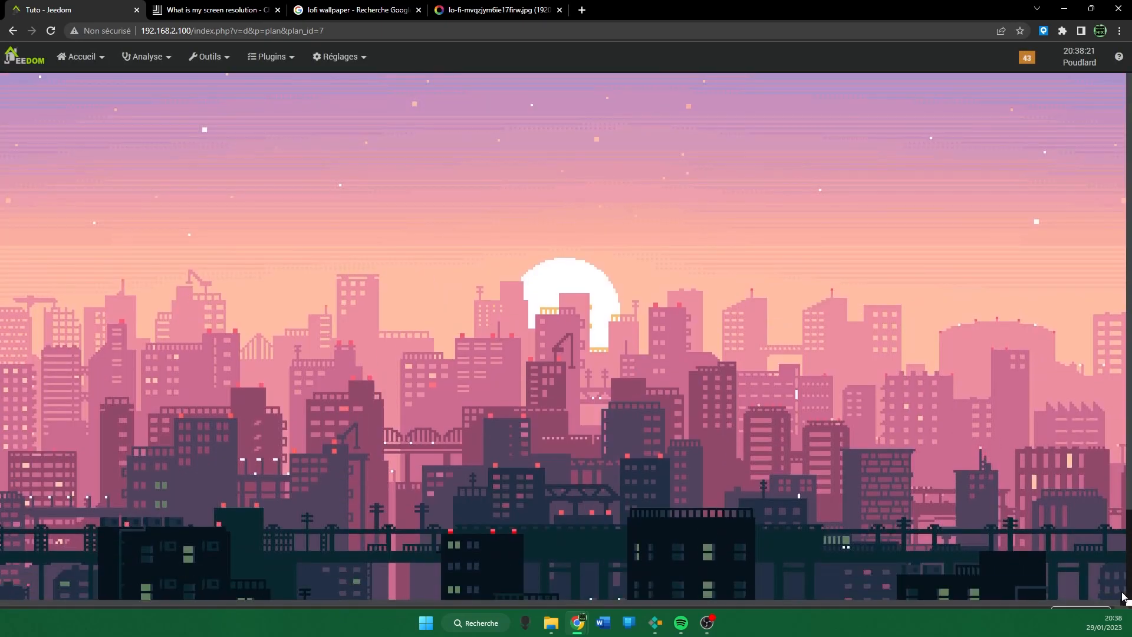
Step: Preview the design in full screen with the browser also full screen, and bring back Jeedom's menu bar
right_click(511, 239)
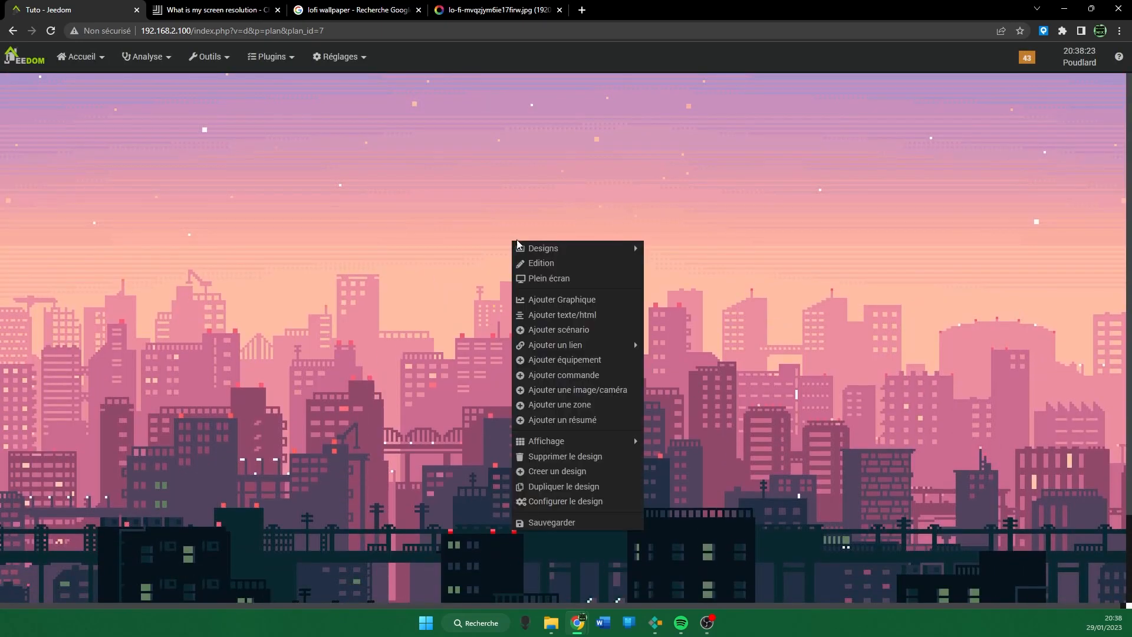
left_click(582, 282)
key("F11")
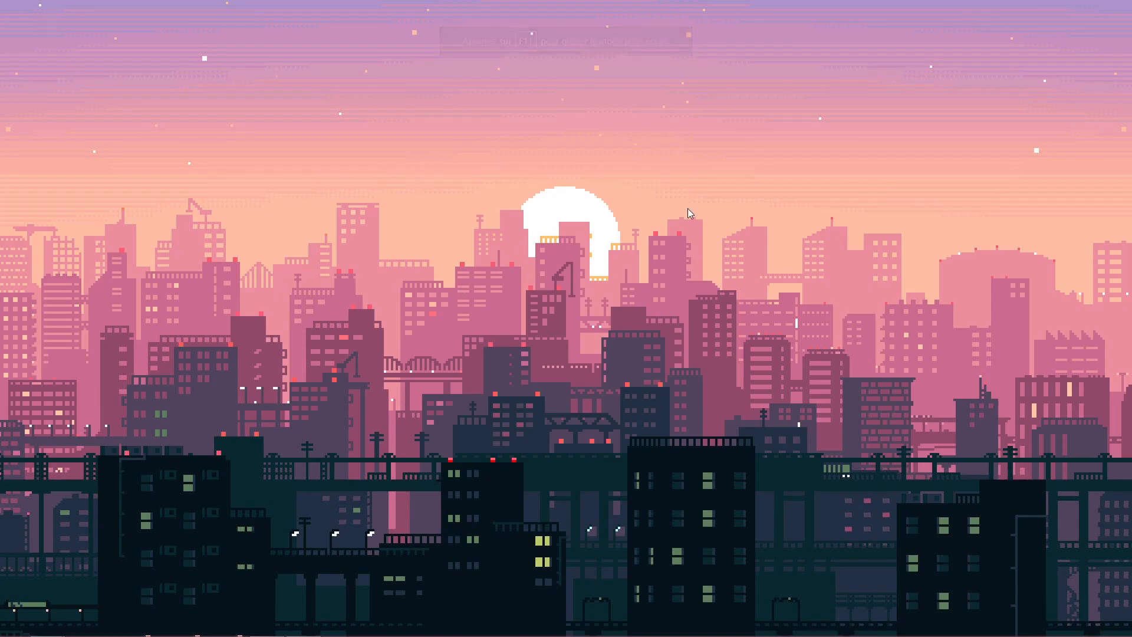
right_click(442, 196)
left_click(489, 240)
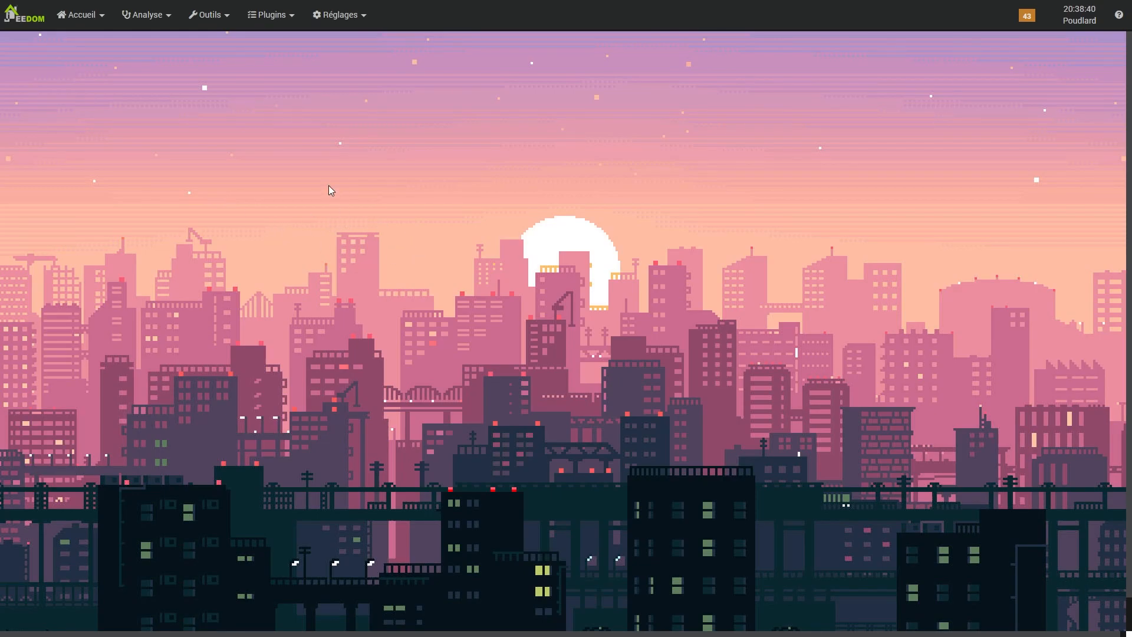
Step: Display a 15x15 grid on the design and enable snapping to the grid
right_click(351, 151)
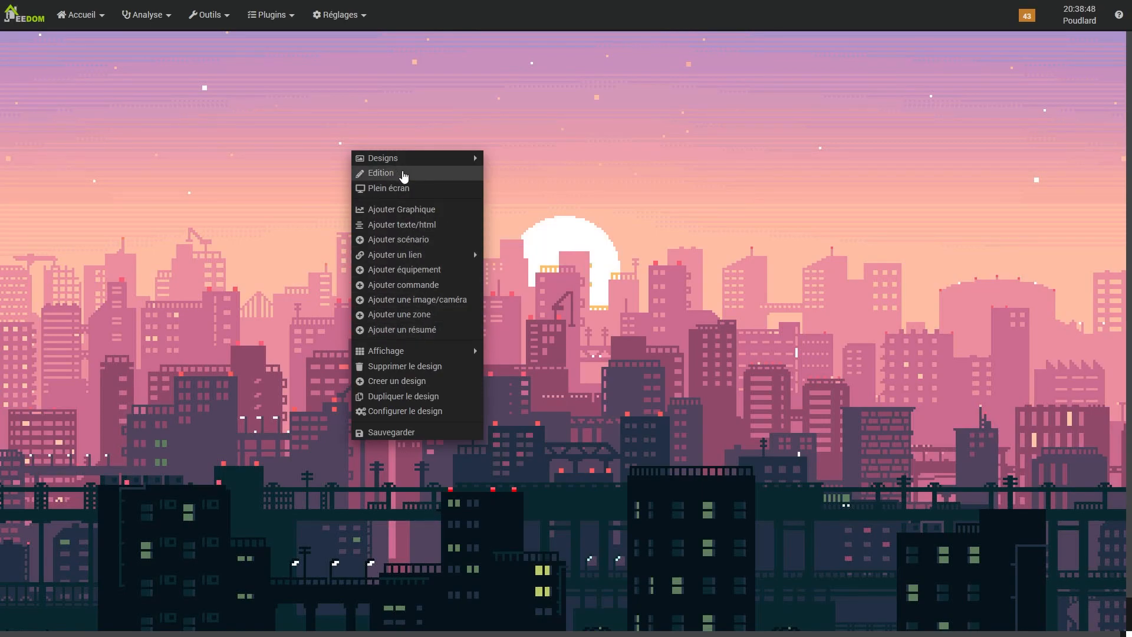
mouse_move(455, 352)
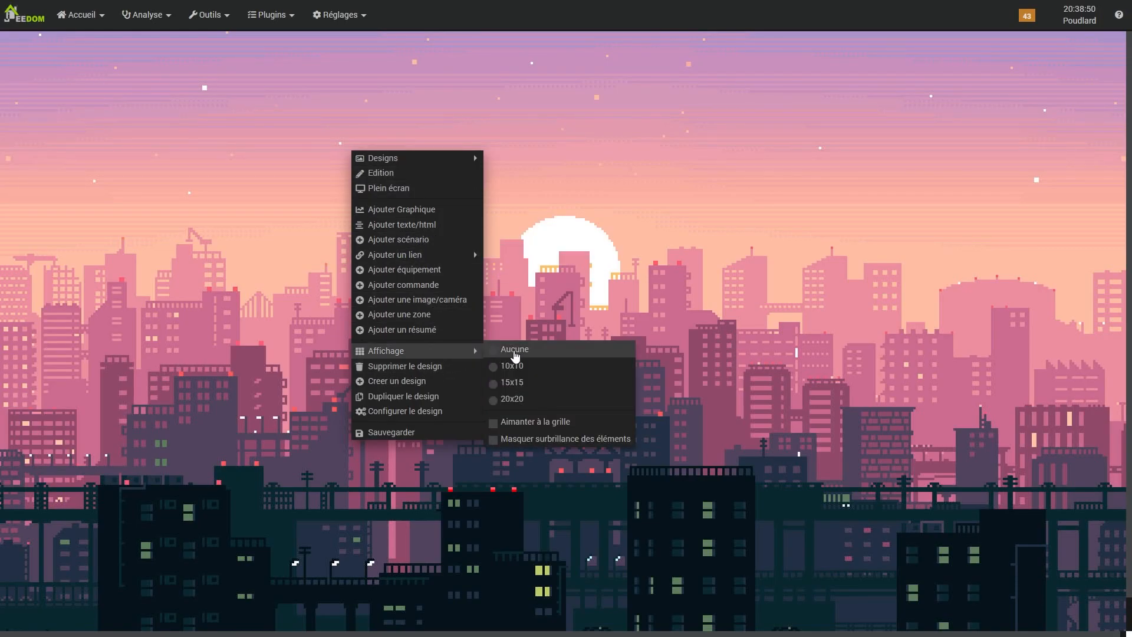
left_click(557, 383)
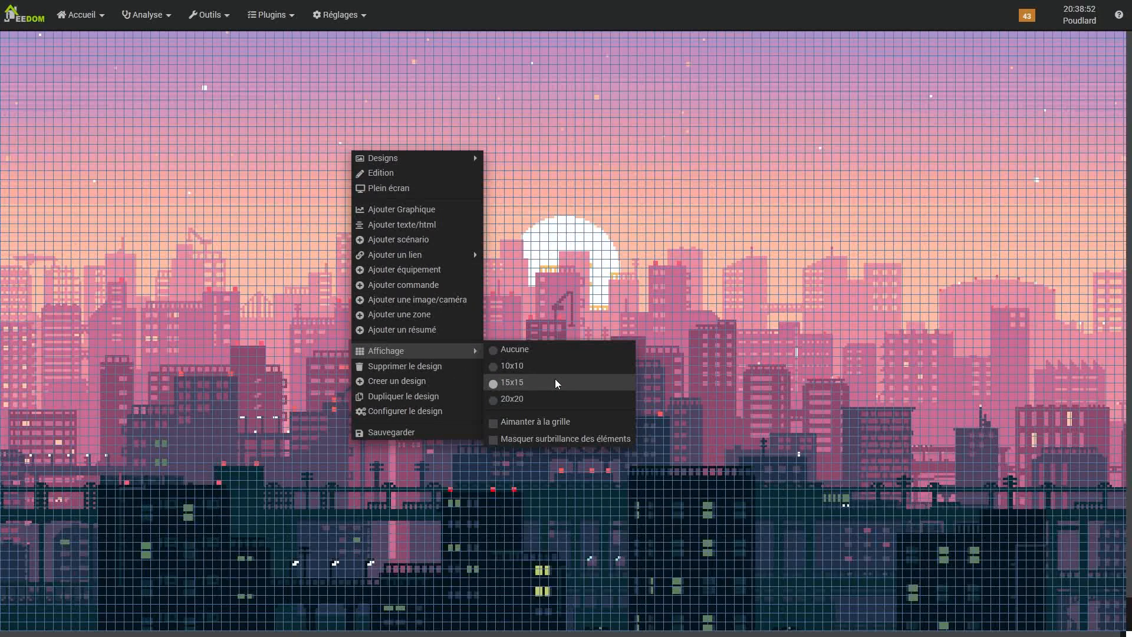
left_click(544, 426)
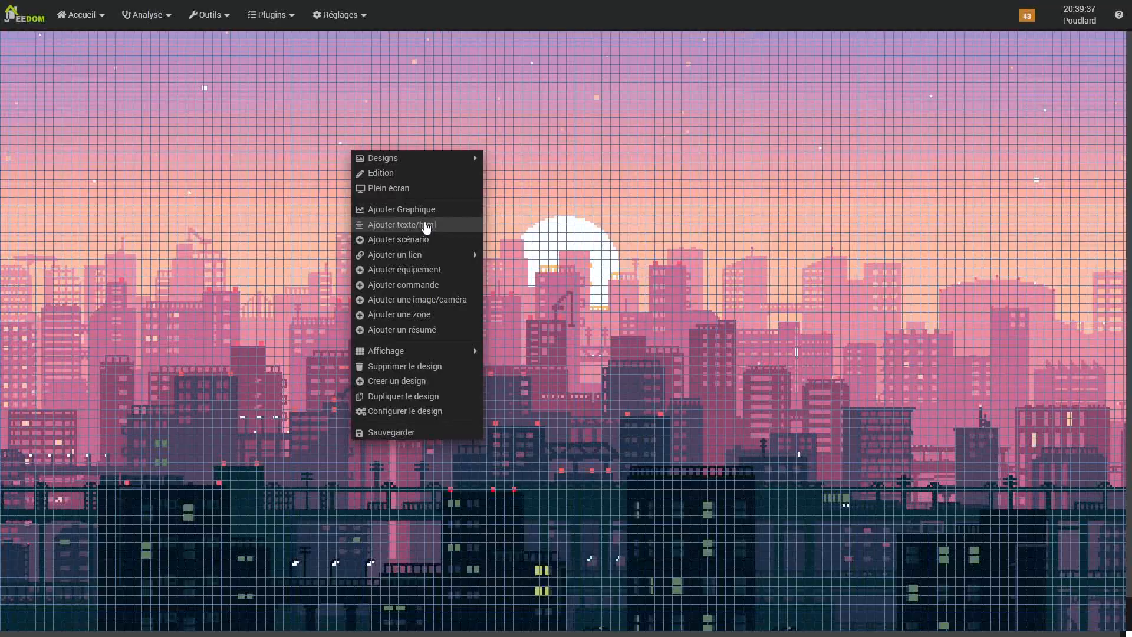
Step: Add a text/HTML component, move it to about X 375, Y 225 px and open its configuration
left_click(425, 226)
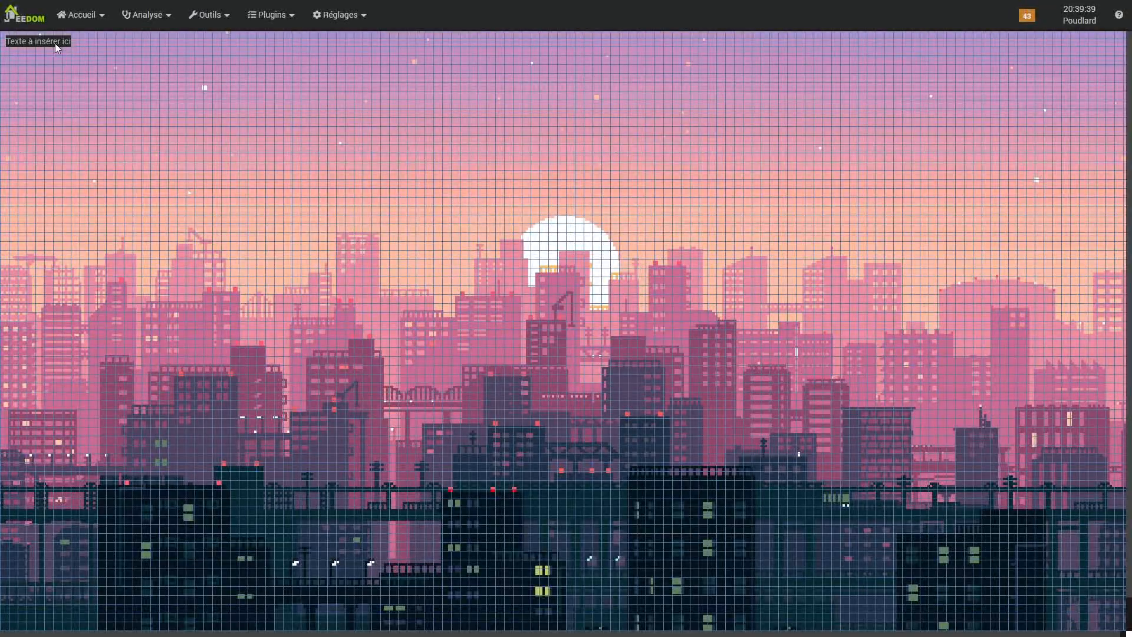
left_click_drag(57, 47, 268, 167)
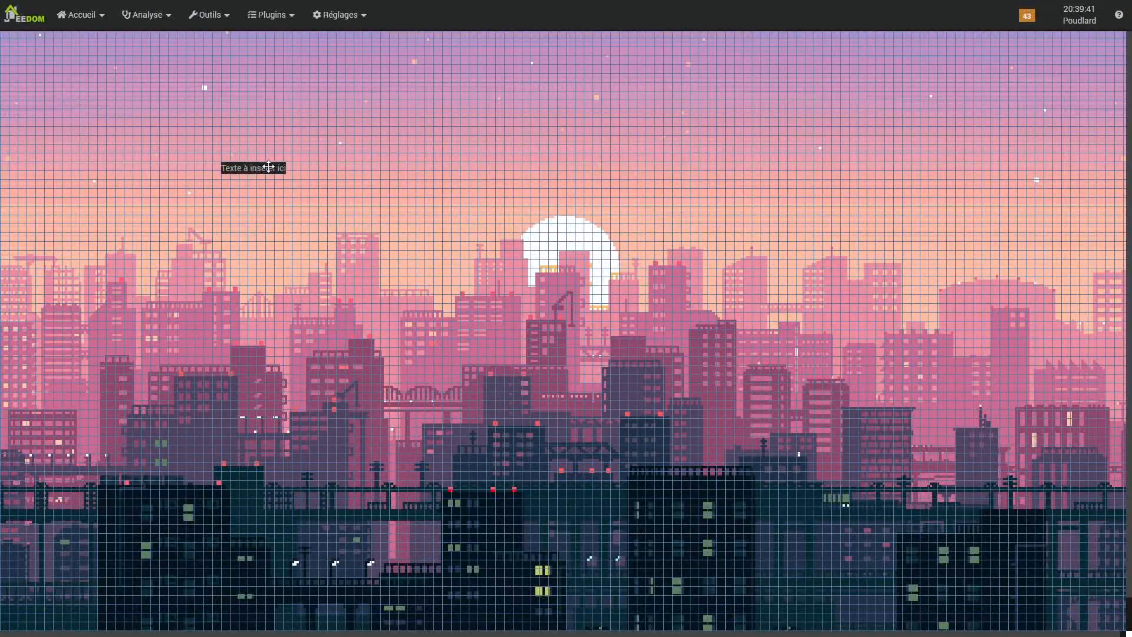
right_click(269, 168)
left_click(316, 185)
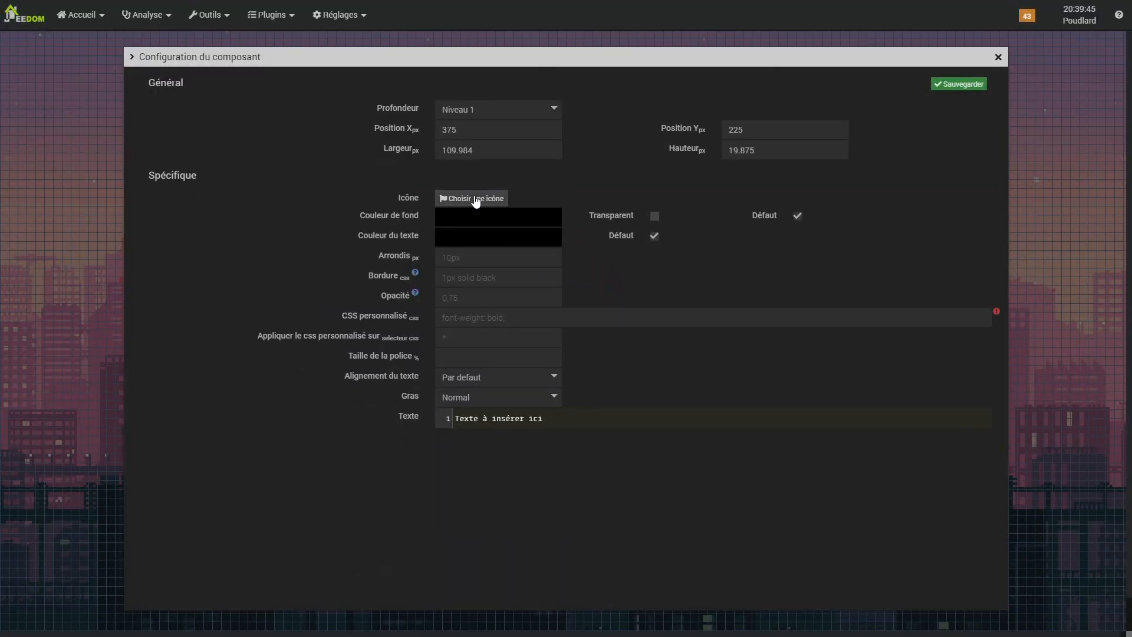
Step: Set the text component's background colour to RGB 25, 25, 25
right_click(476, 221)
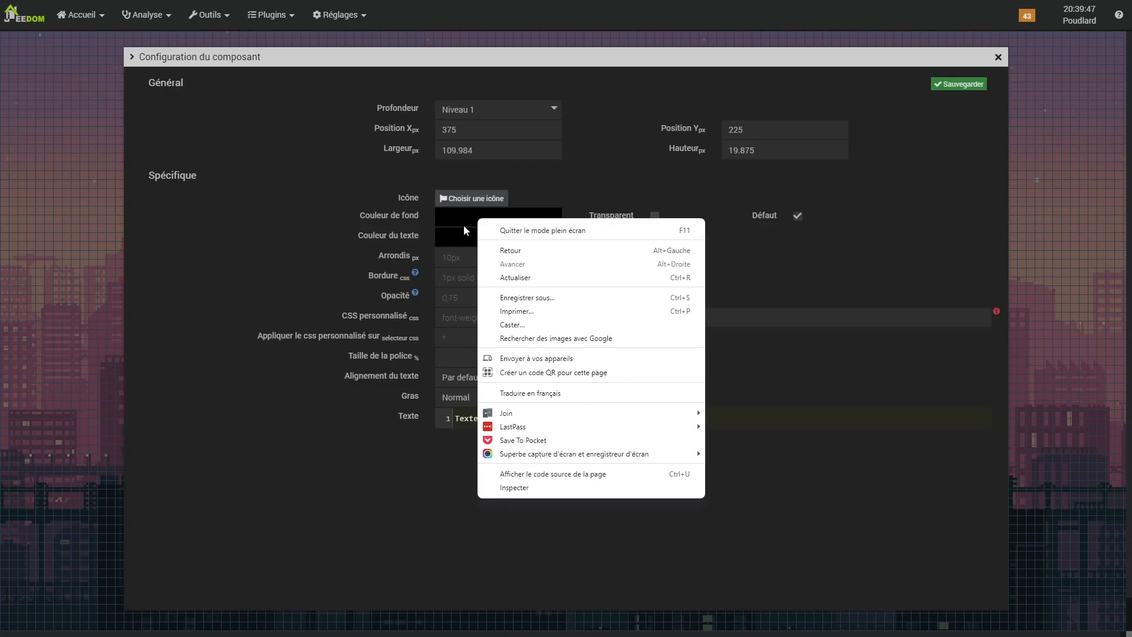
left_click(464, 225)
left_click(469, 346)
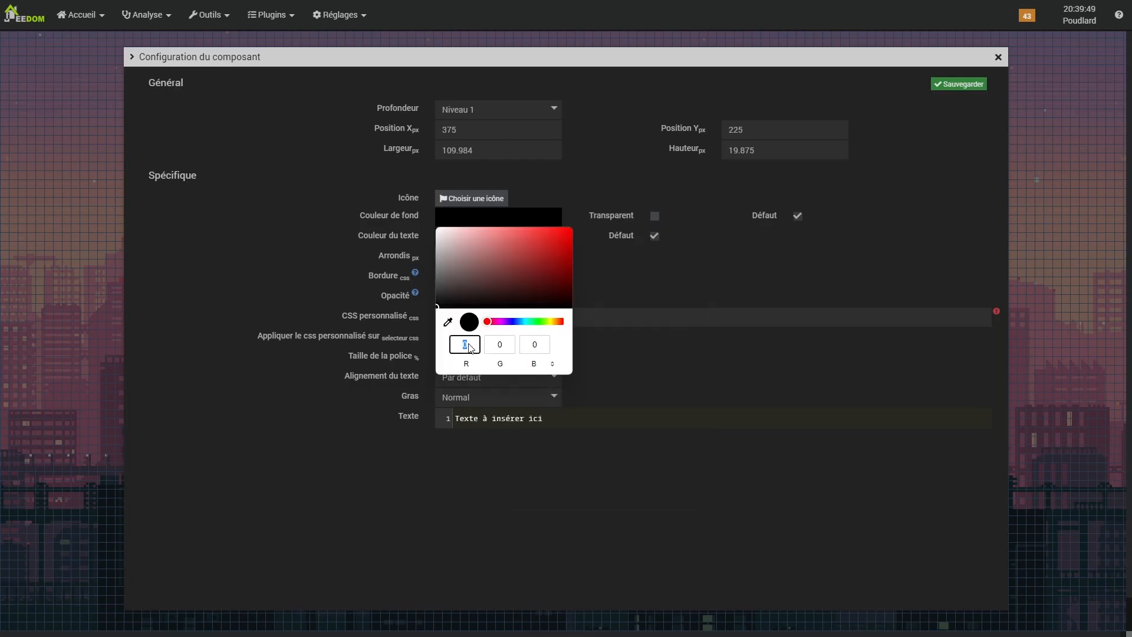
type("25")
key("Tab")
type("2")
key("Tab")
type("25")
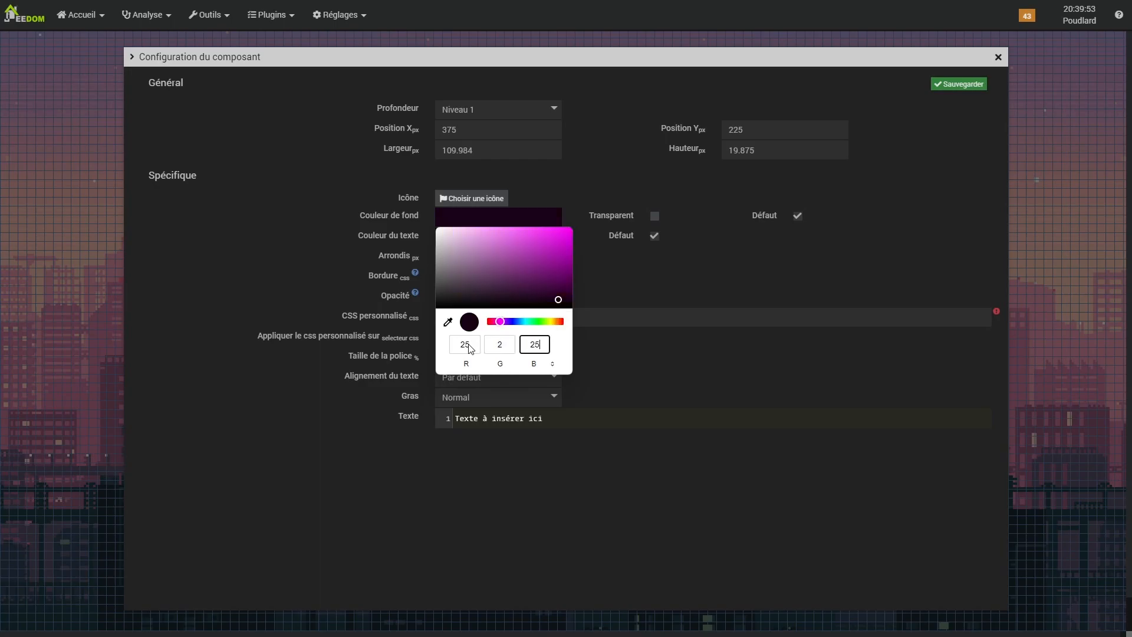
key("Return")
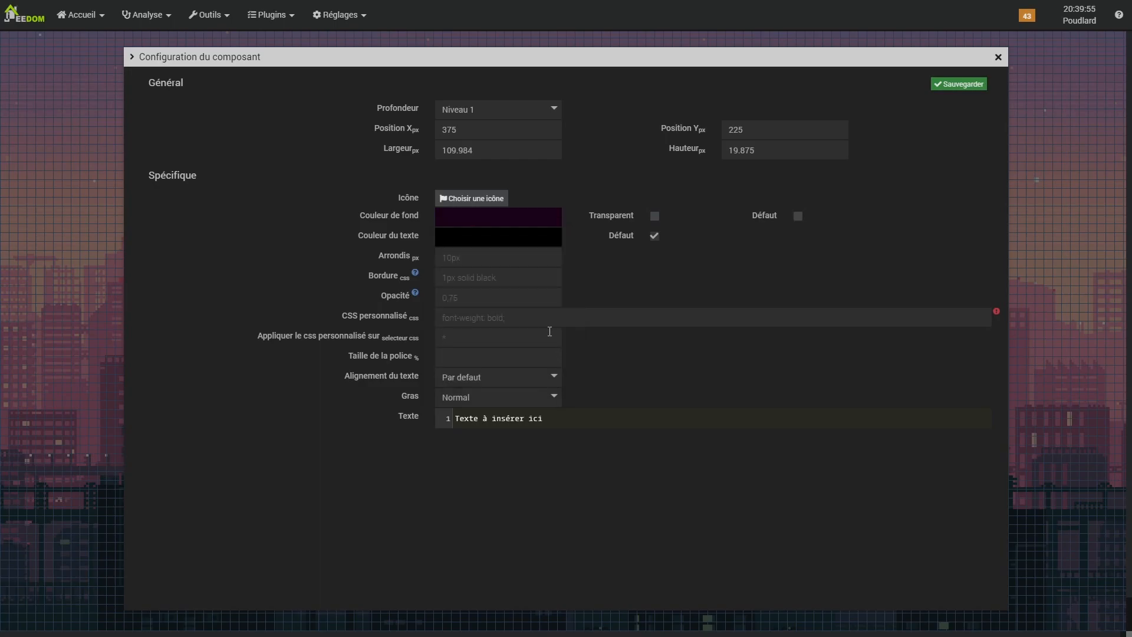
left_click(527, 226)
left_click(512, 344)
type("25")
left_click(716, 334)
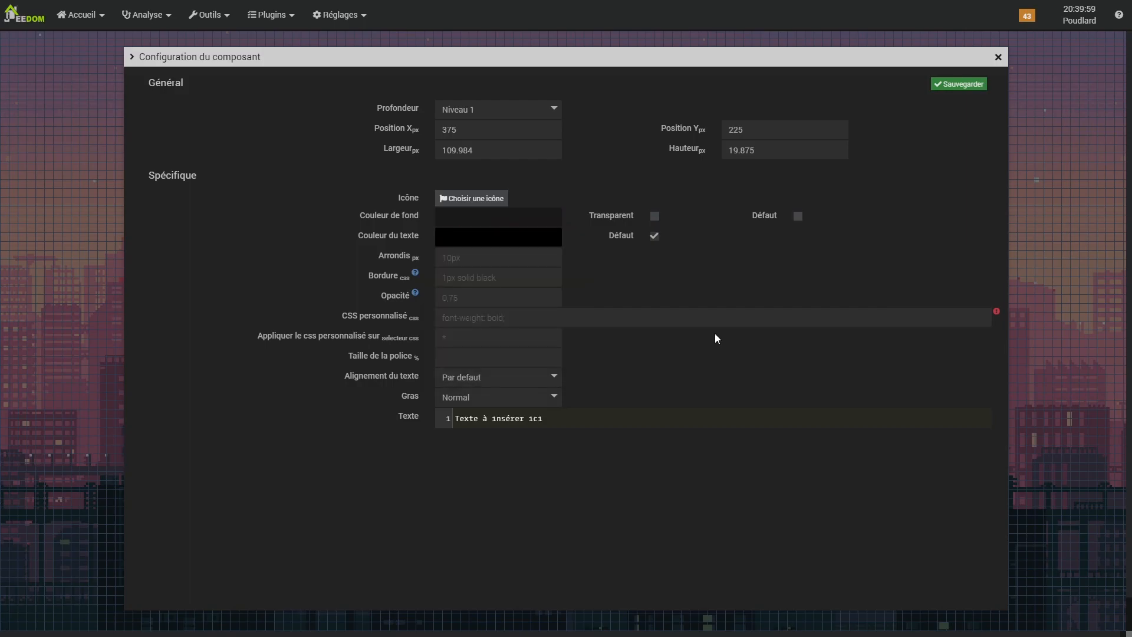
Step: Try white as the component's text colour, and restore the default text colour
left_click(510, 244)
left_click_drag(465, 301, 424, 211)
left_click(768, 278)
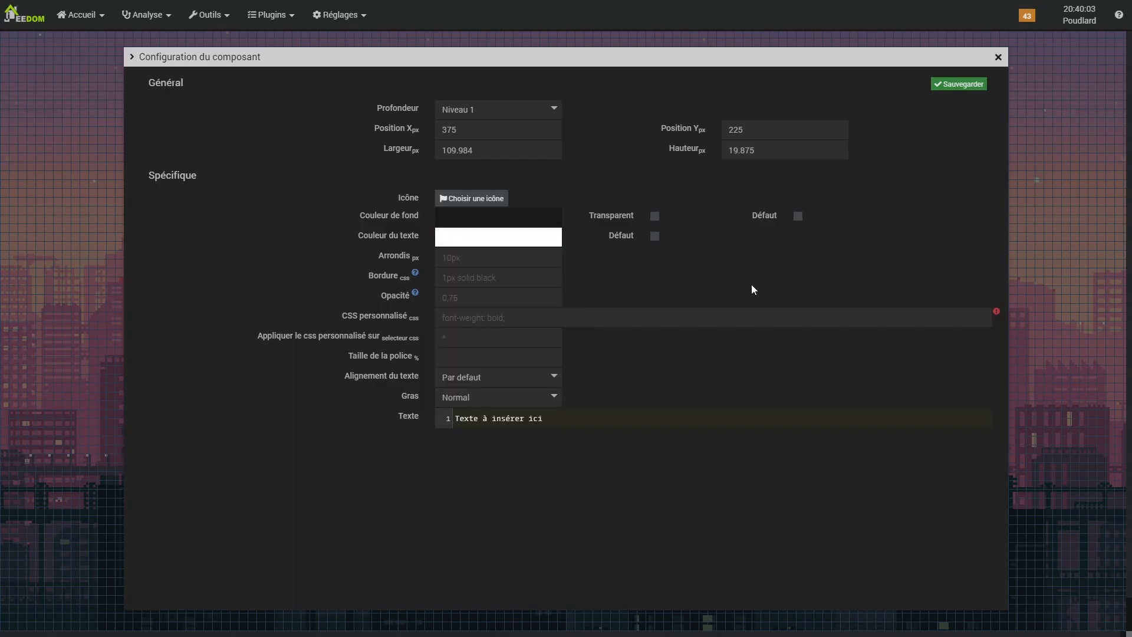
left_click(655, 236)
Step: Set the component's opacity to 0.75, delete its placeholder text and save the component configuration
left_click(491, 278)
type("0.75")
triple_click(486, 416)
key("BackSpace")
left_click(959, 85)
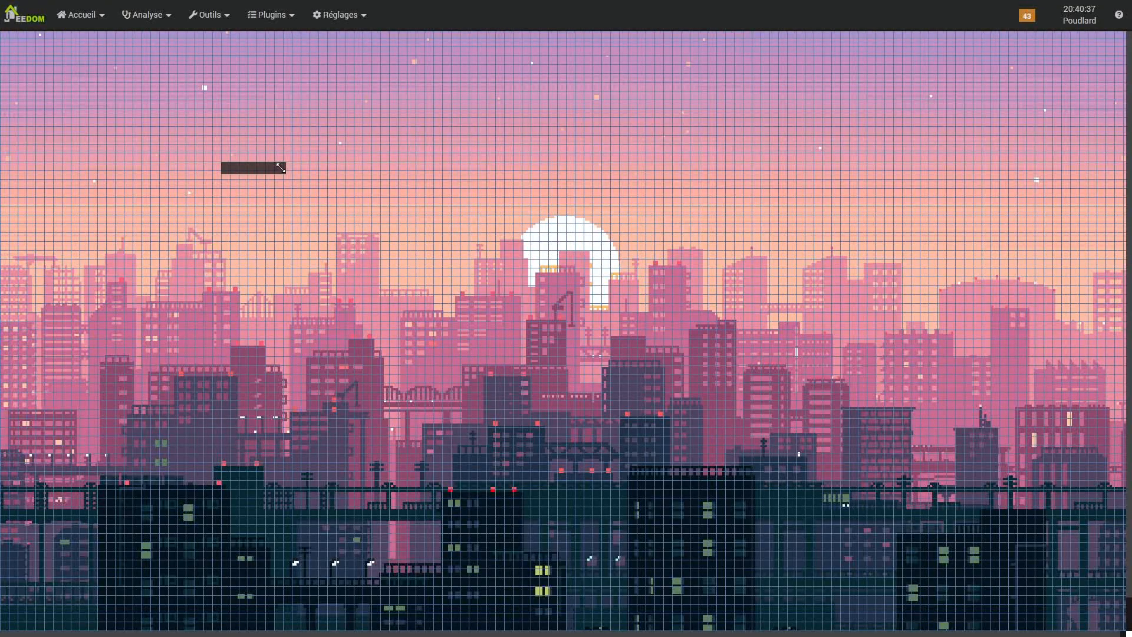
Step: Enlarge the component into a banner along the design's upper edge, spanning nearly its full width, and save the design
left_click_drag(285, 173, 1052, 223)
left_click_drag(913, 197, 715, 76)
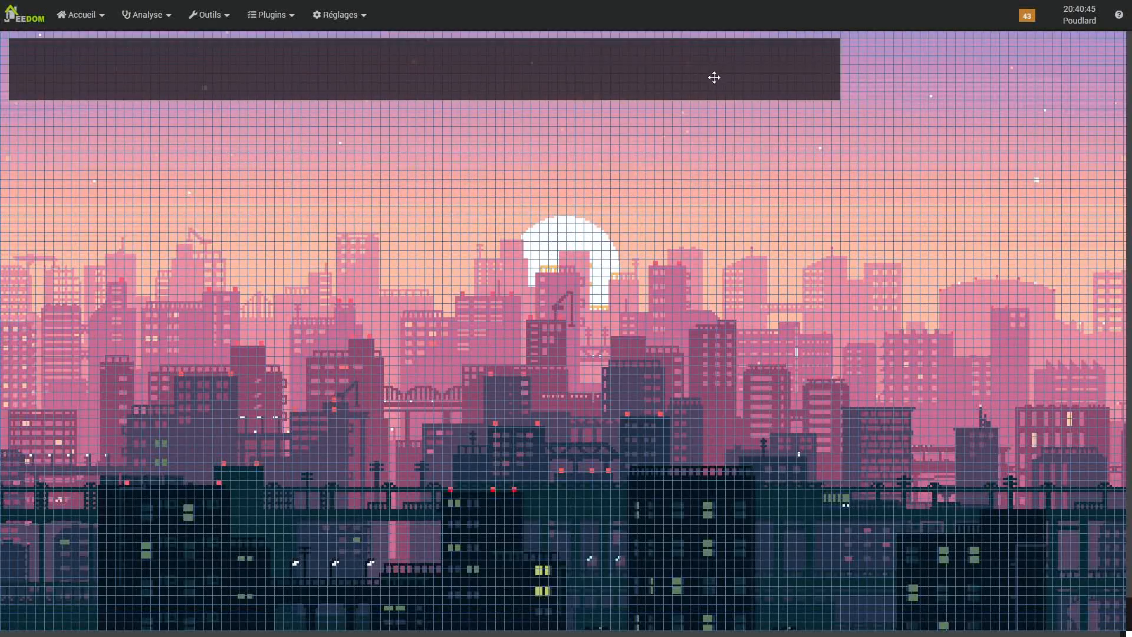
left_click_drag(841, 84, 1112, 75)
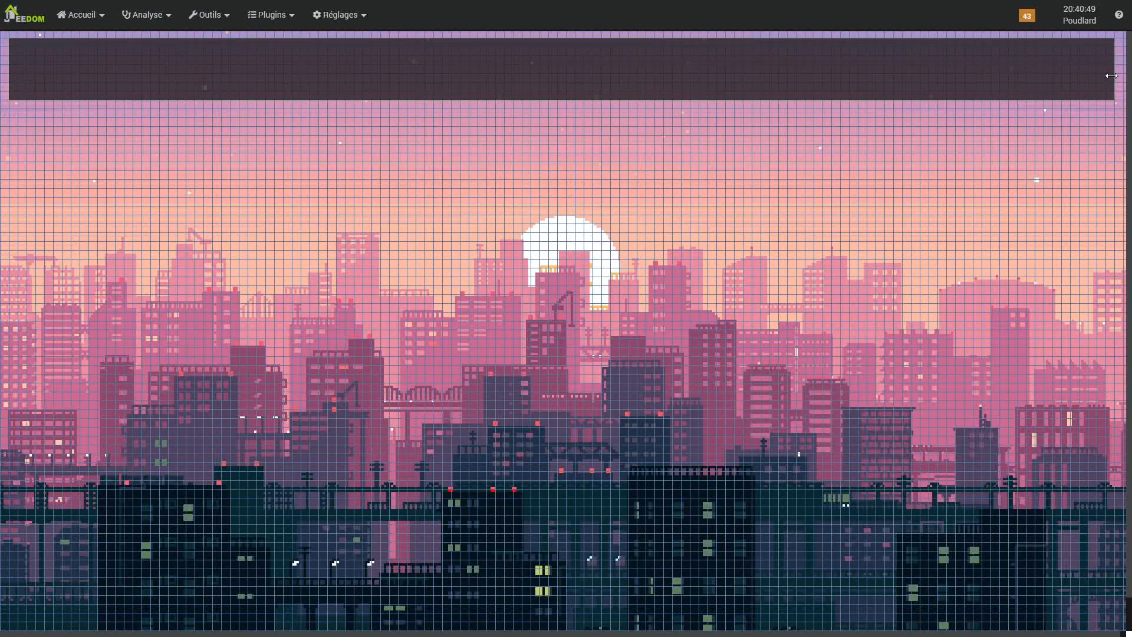
right_click(607, 219)
left_click(678, 500)
Step: Switch the design to Jeedom's full-screen display
right_click(228, 152)
left_click(197, 228)
right_click(188, 200)
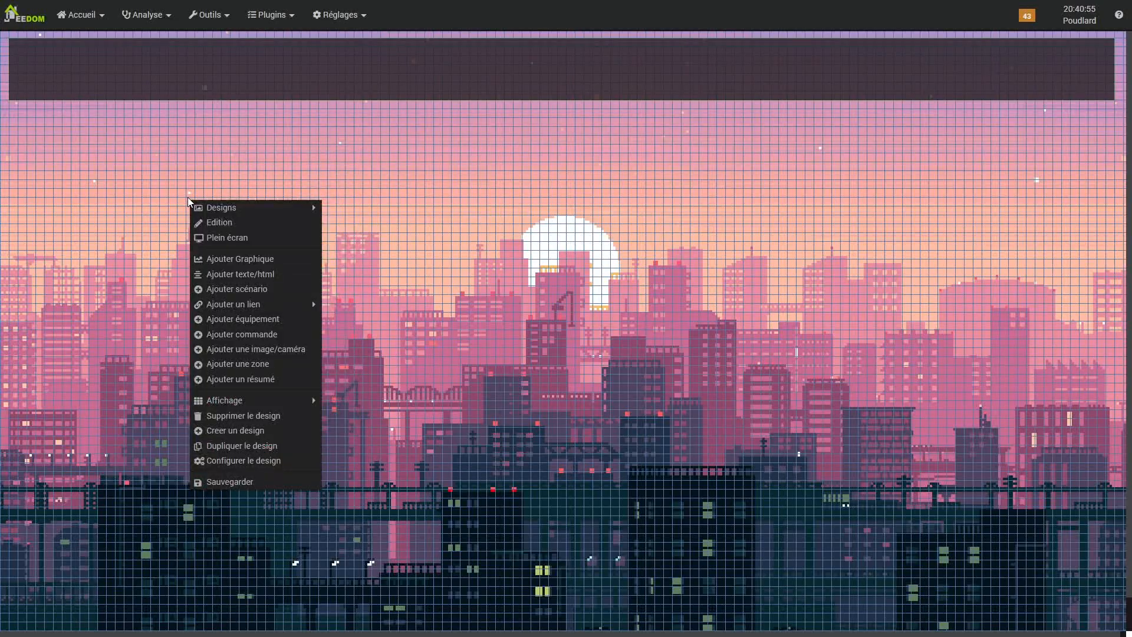
left_click(193, 197)
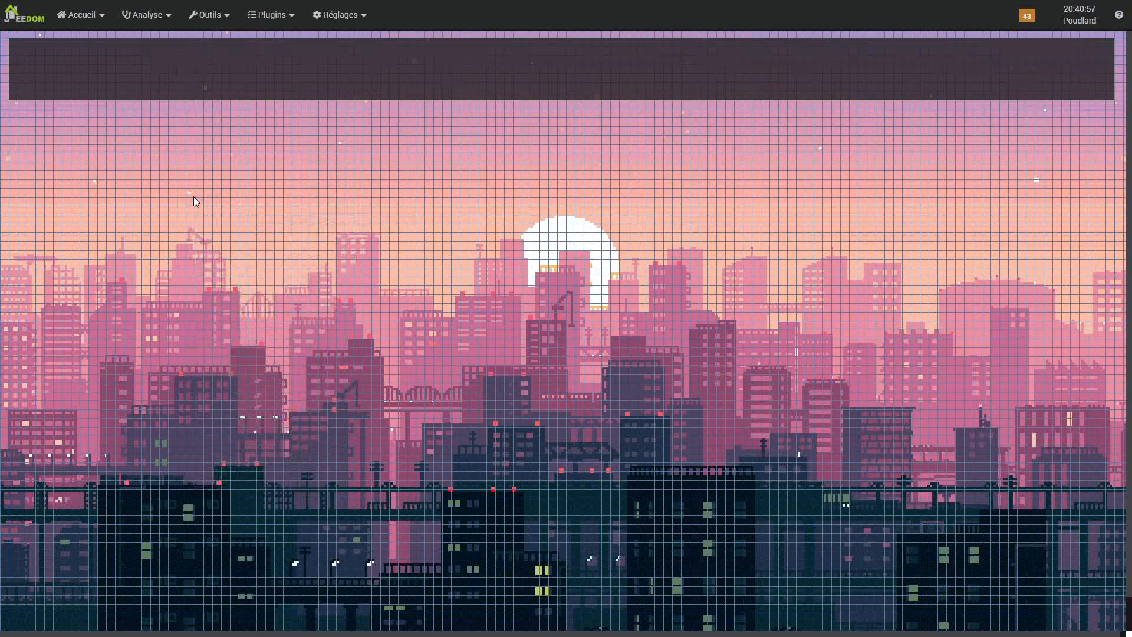
right_click(325, 167)
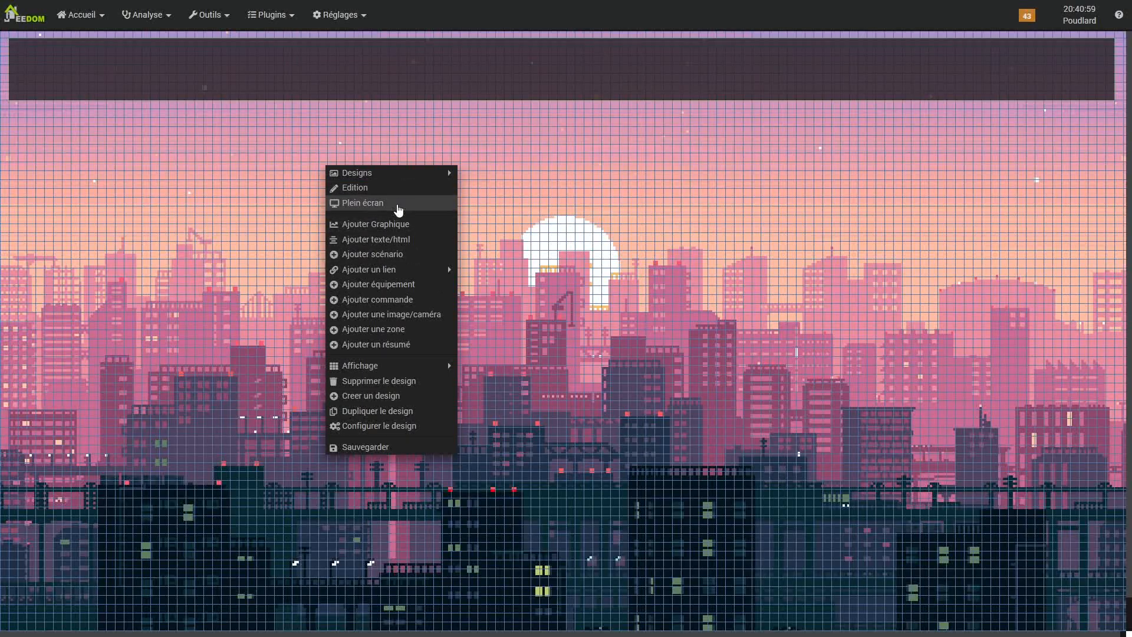
left_click(396, 204)
right_click(324, 183)
mouse_move(371, 289)
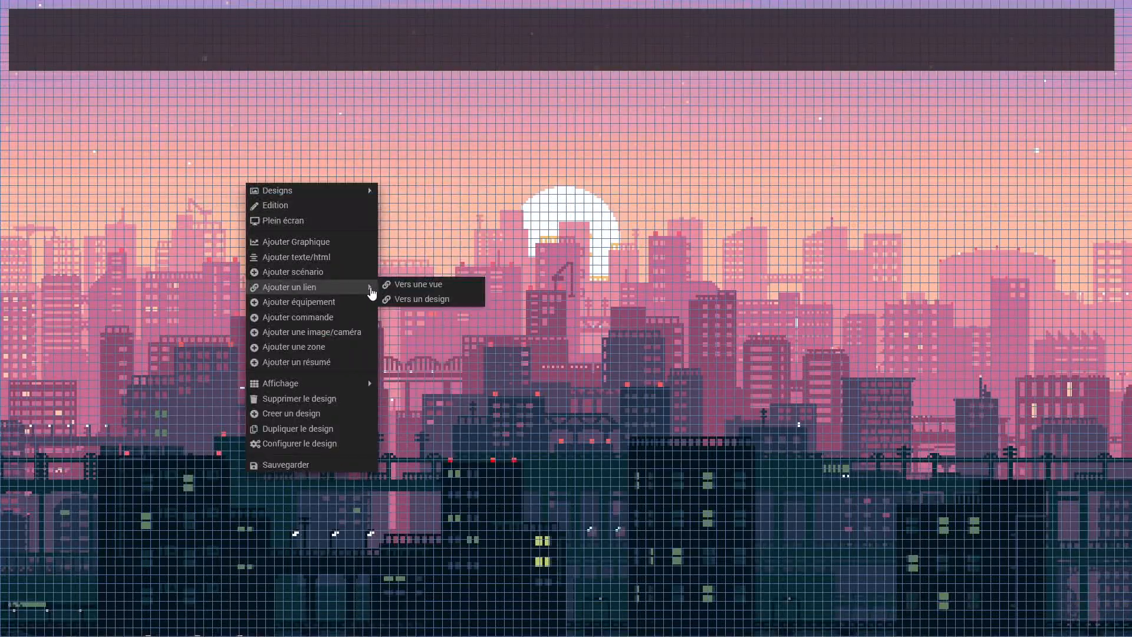
left_click(272, 138)
right_click(223, 233)
right_click(255, 213)
mouse_move(261, 224)
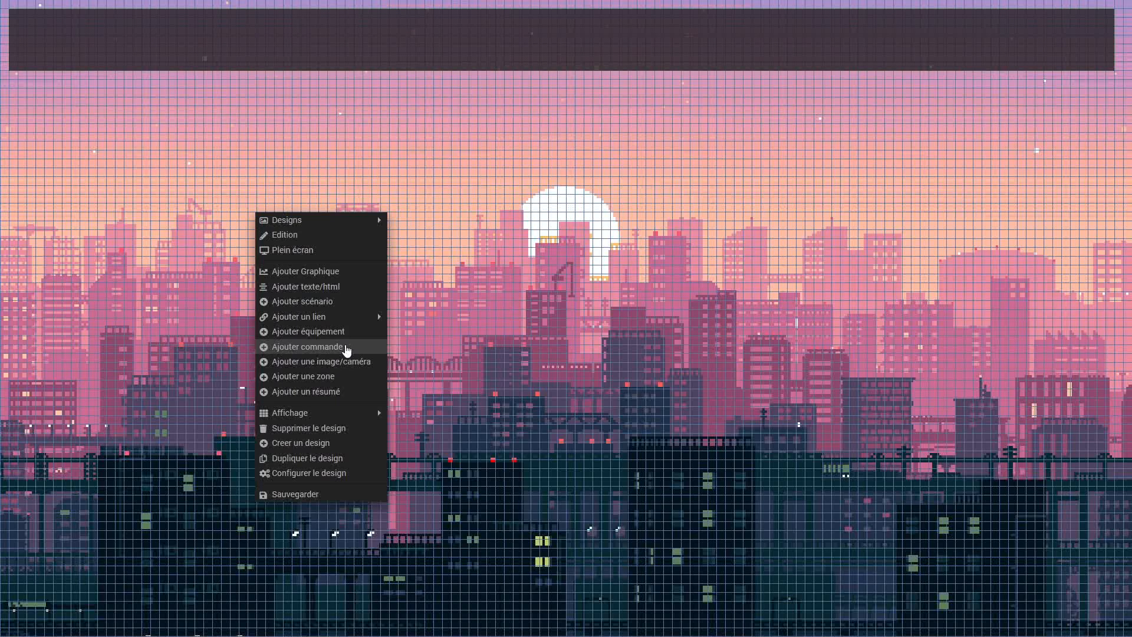
left_click(509, 318)
right_click(405, 267)
right_click(298, 136)
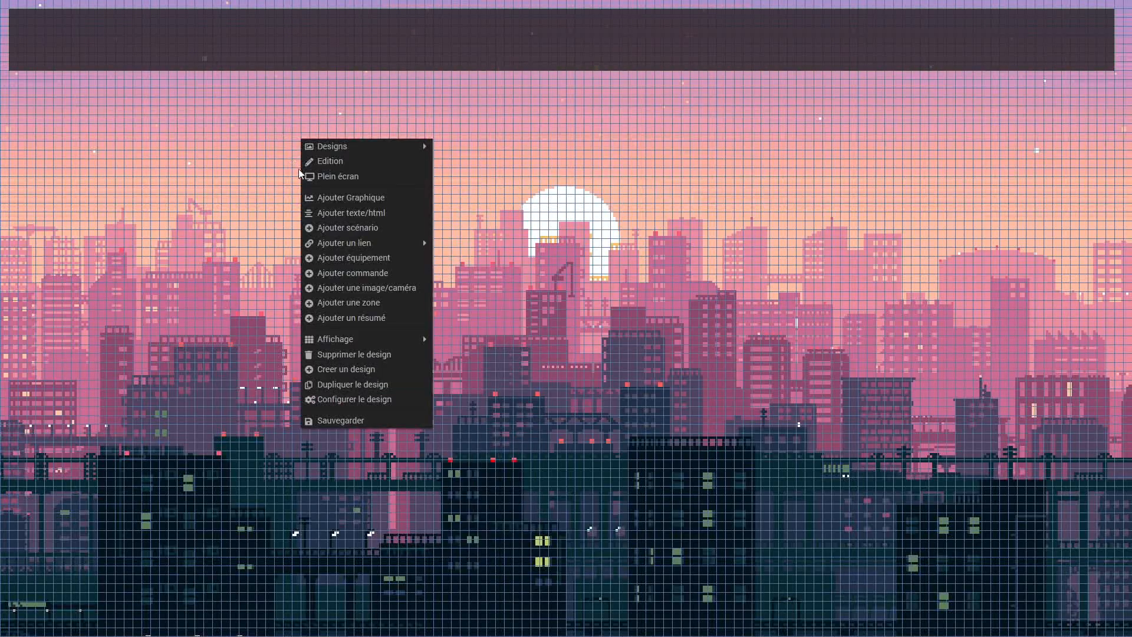
Step: Add a text/HTML component, place it below the banner and enlarge it to about 315 x 195 px
mouse_move(412, 242)
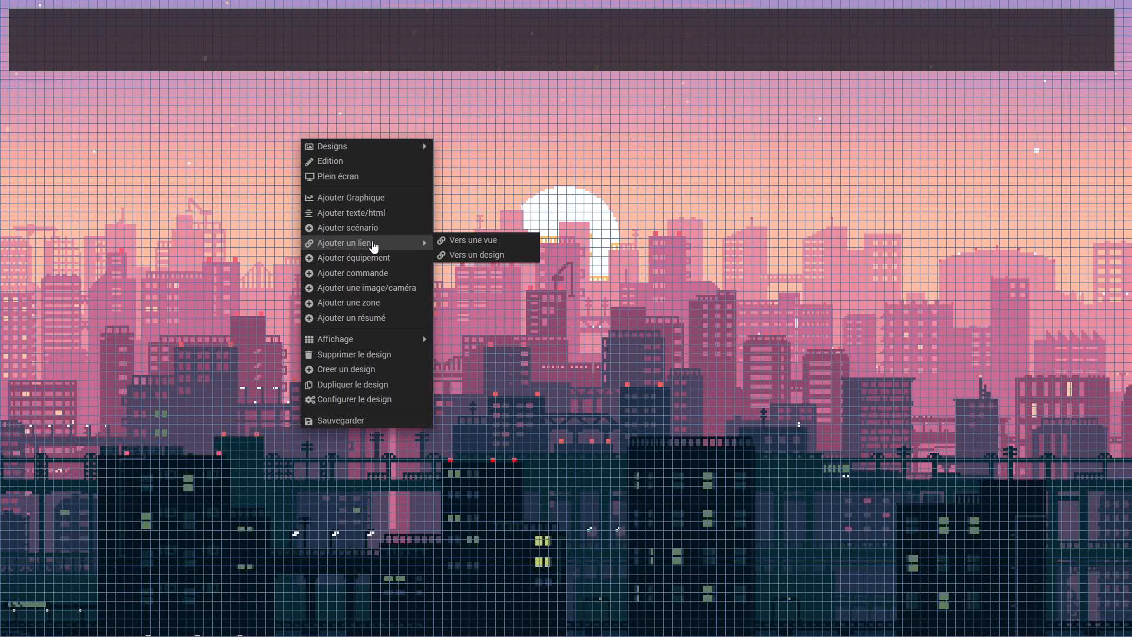
left_click(373, 213)
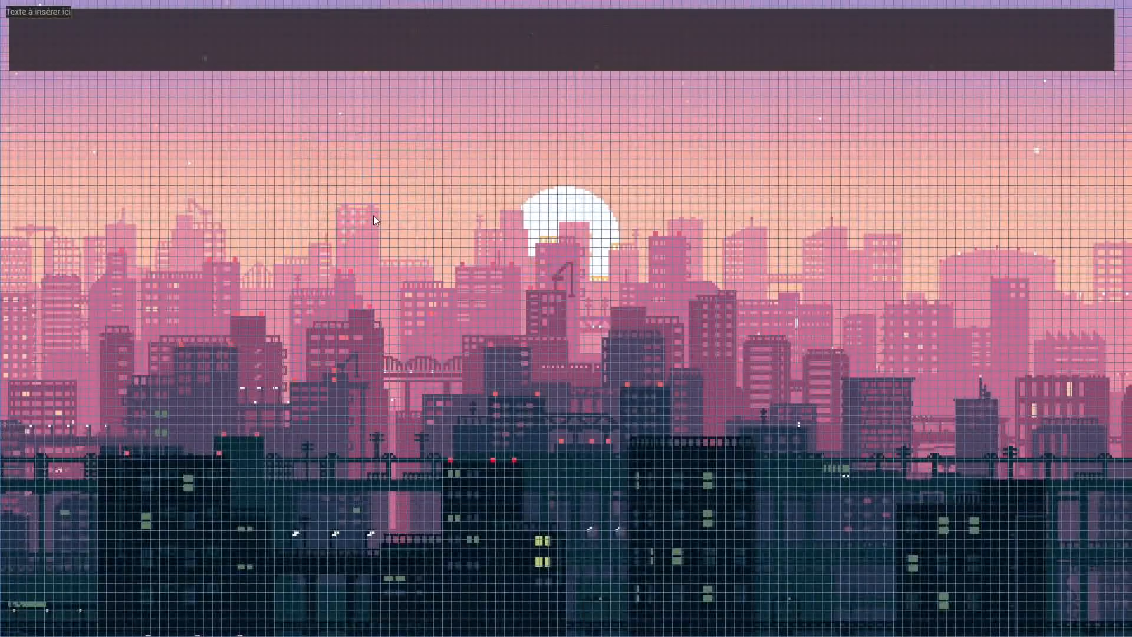
left_click_drag(52, 14, 347, 292)
left_click_drag(255, 235, 378, 252)
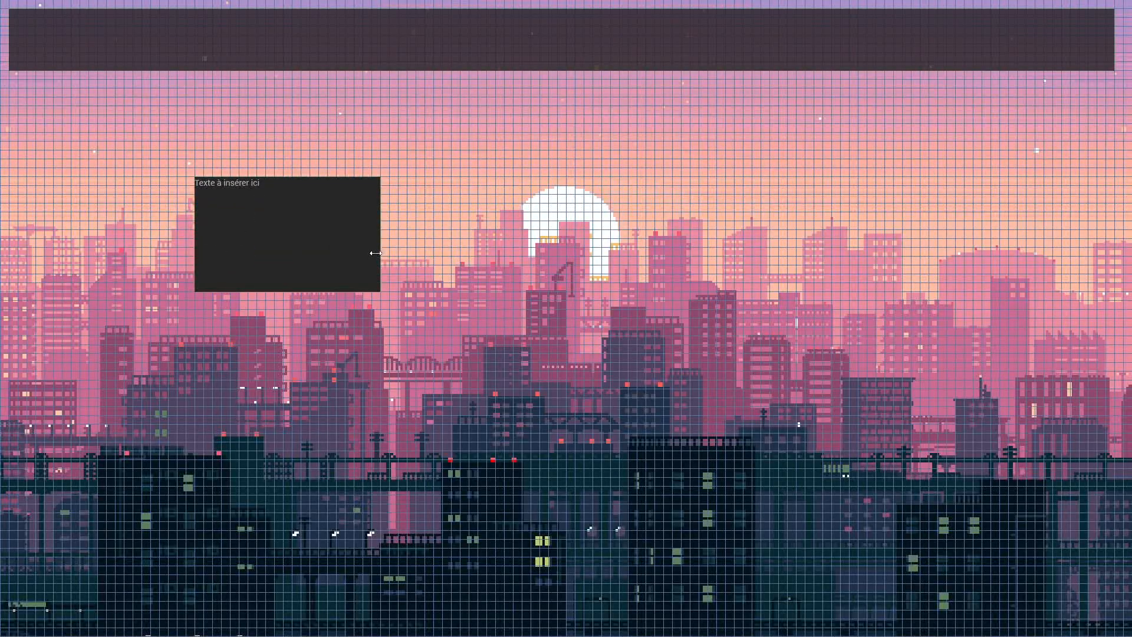
Step: Give the new component a transparent background and the solid Font-Awesome lightbulb icon, and save its configuration
right_click(272, 225)
left_click(350, 233)
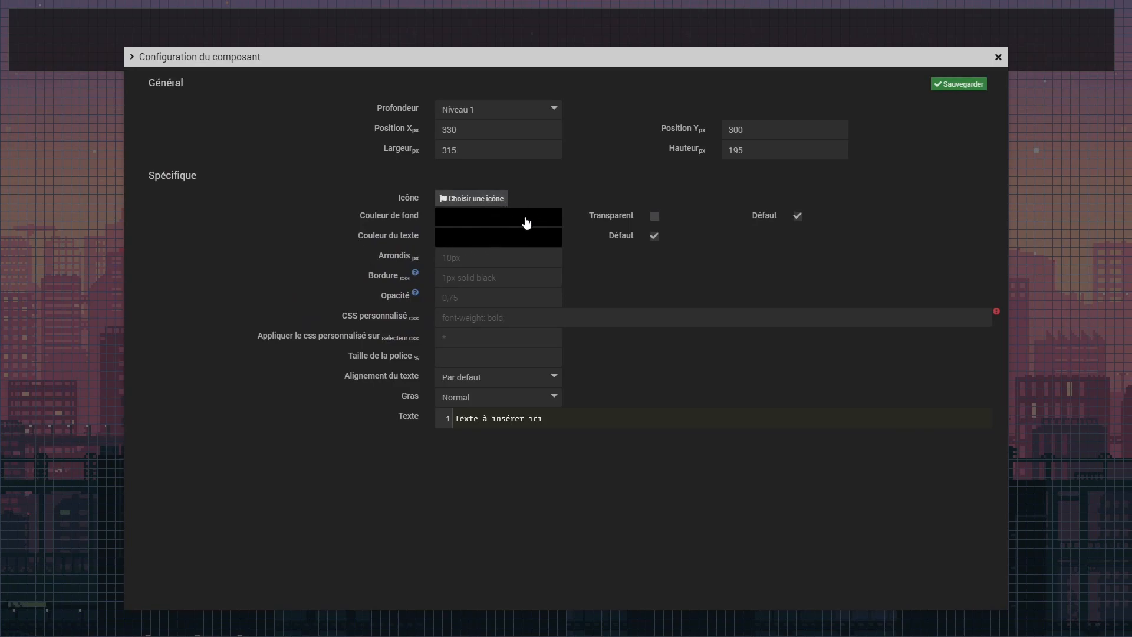
left_click(655, 219)
left_click(480, 202)
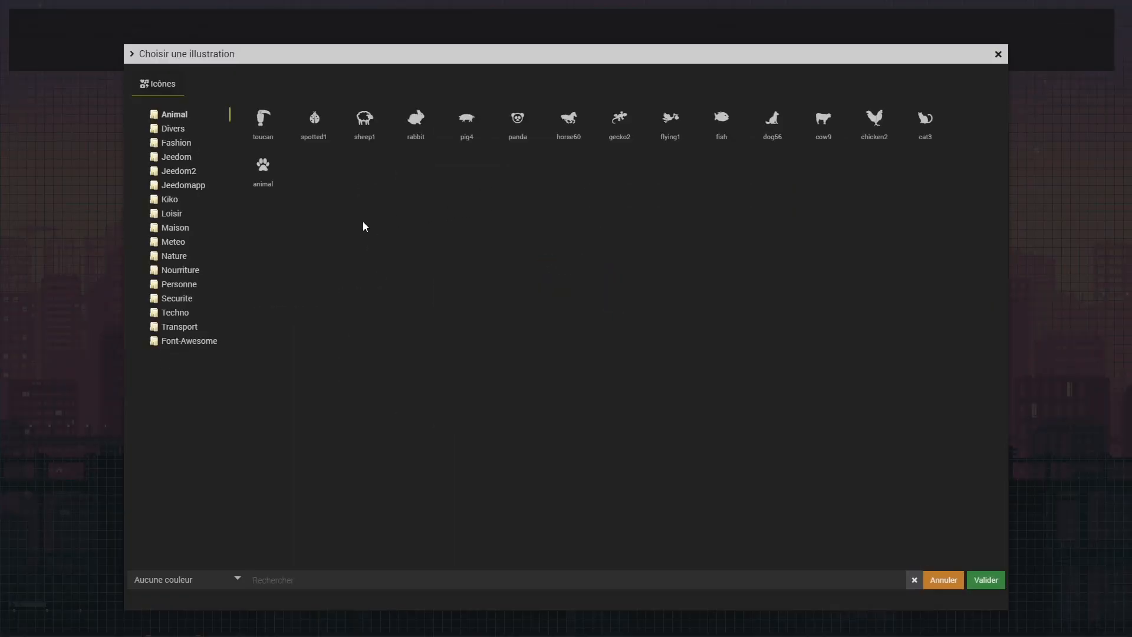
left_click(197, 343)
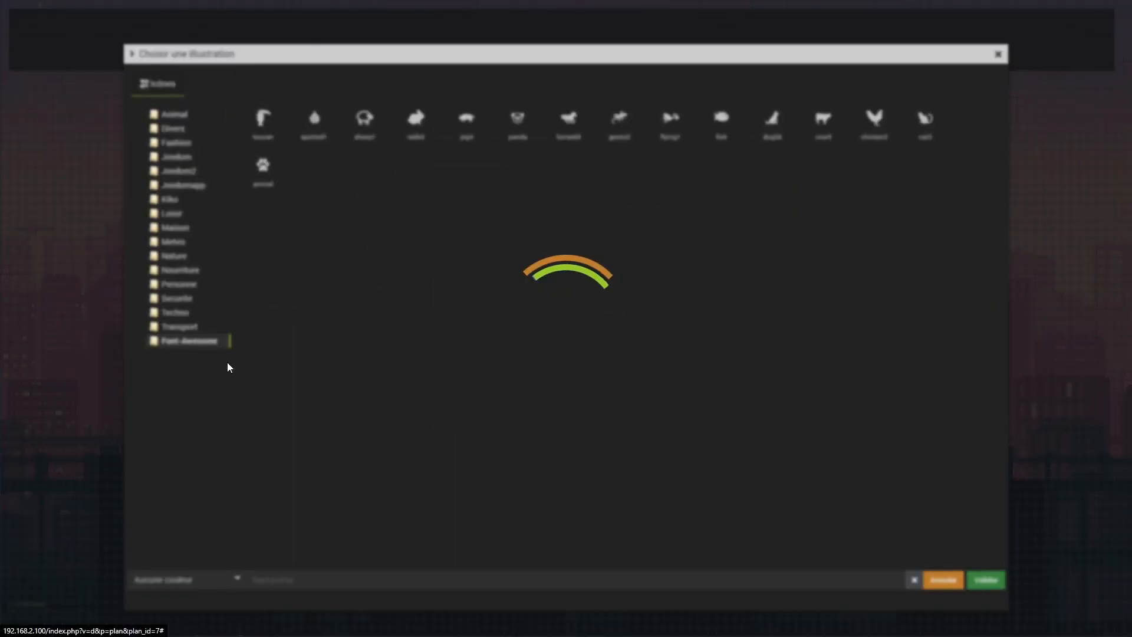
left_click(360, 578)
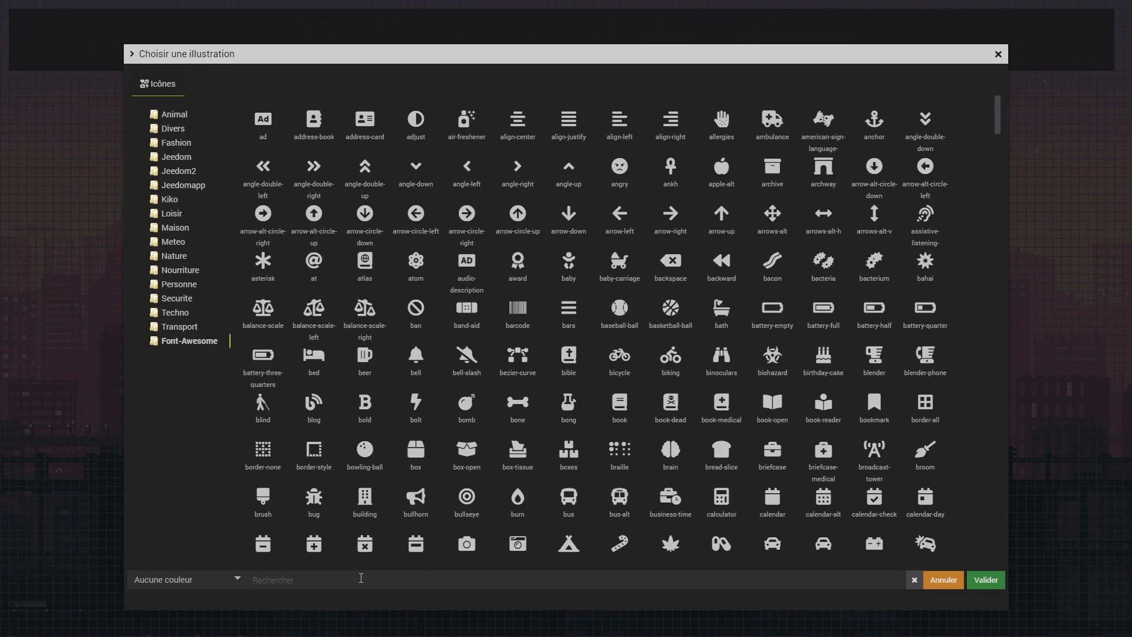
type("BULB")
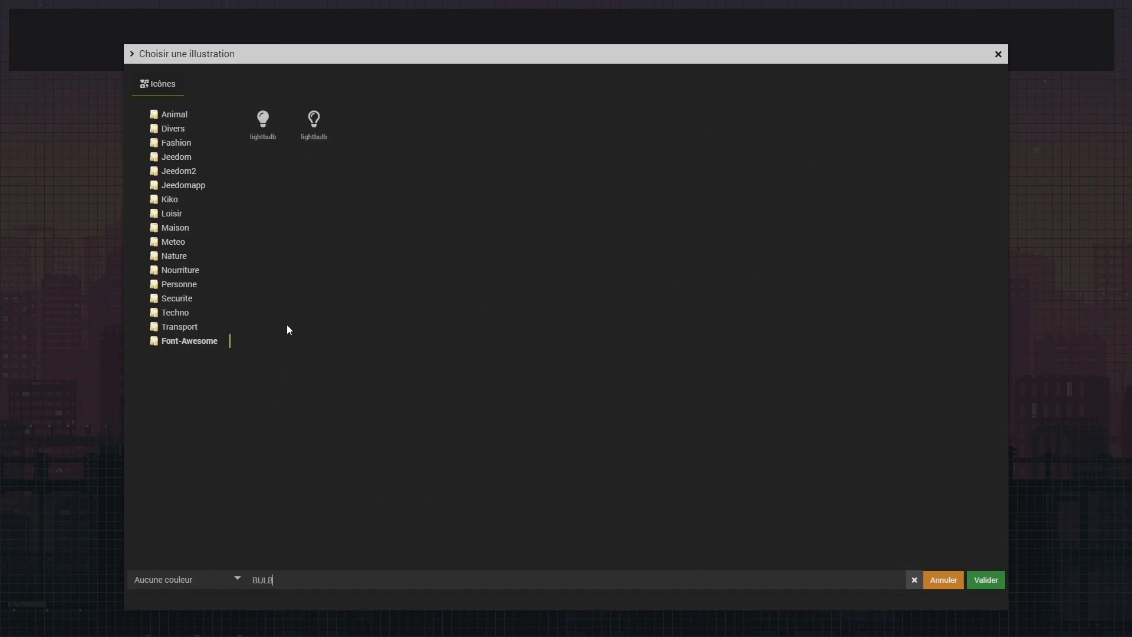
left_click(264, 121)
left_click(995, 581)
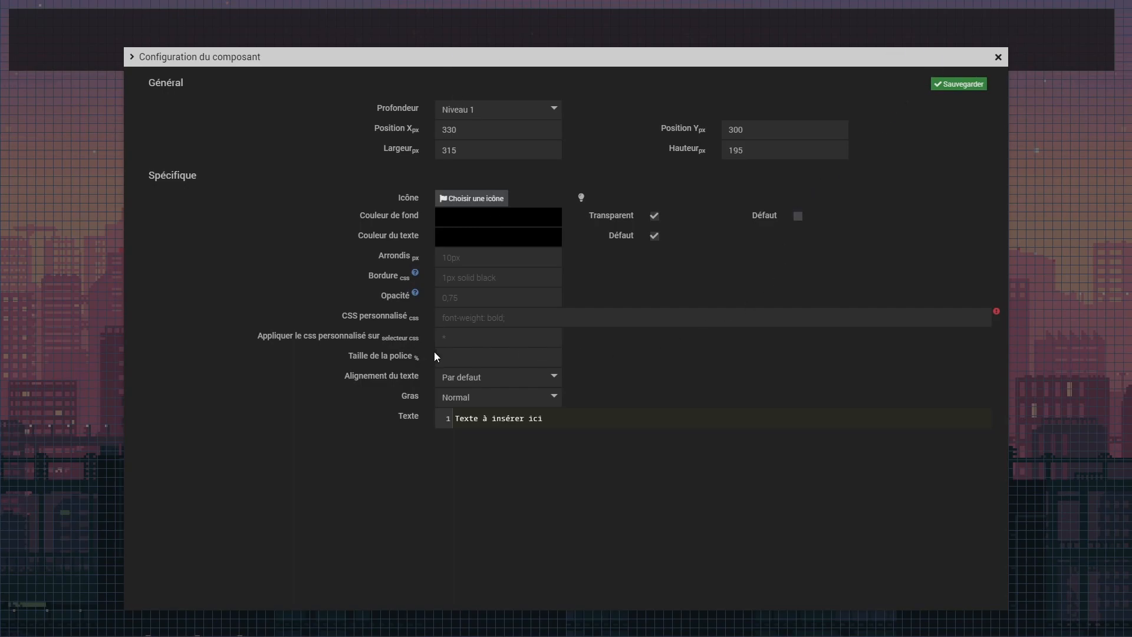
left_click(972, 84)
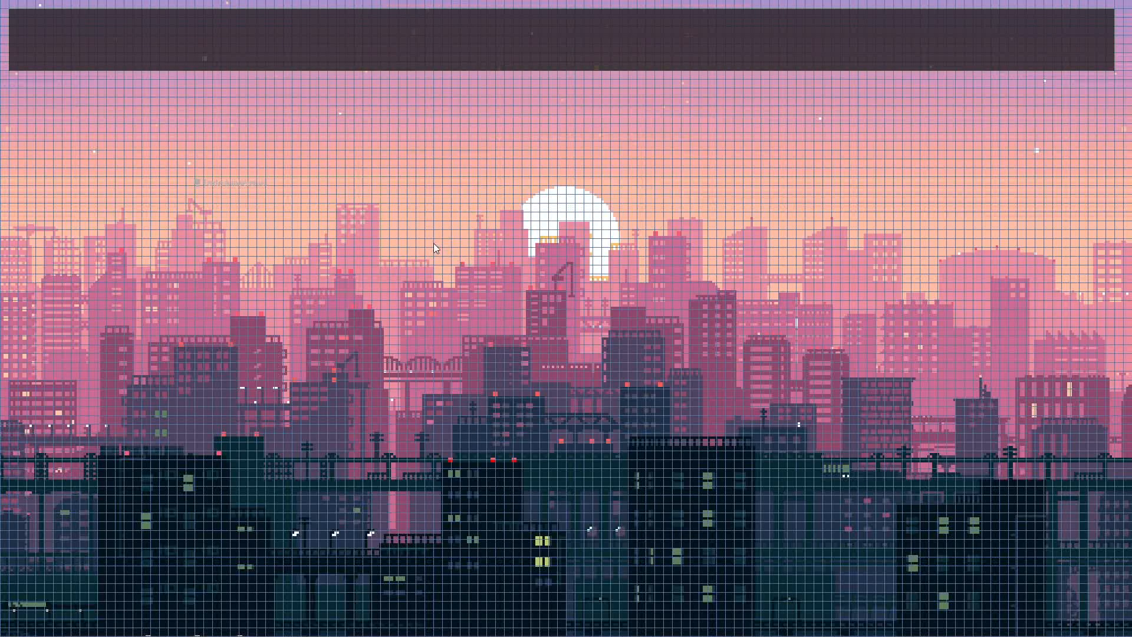
Step: Set the lightbulb component's text colour to RGB 225, 225, 225 and save its configuration
right_click(218, 180)
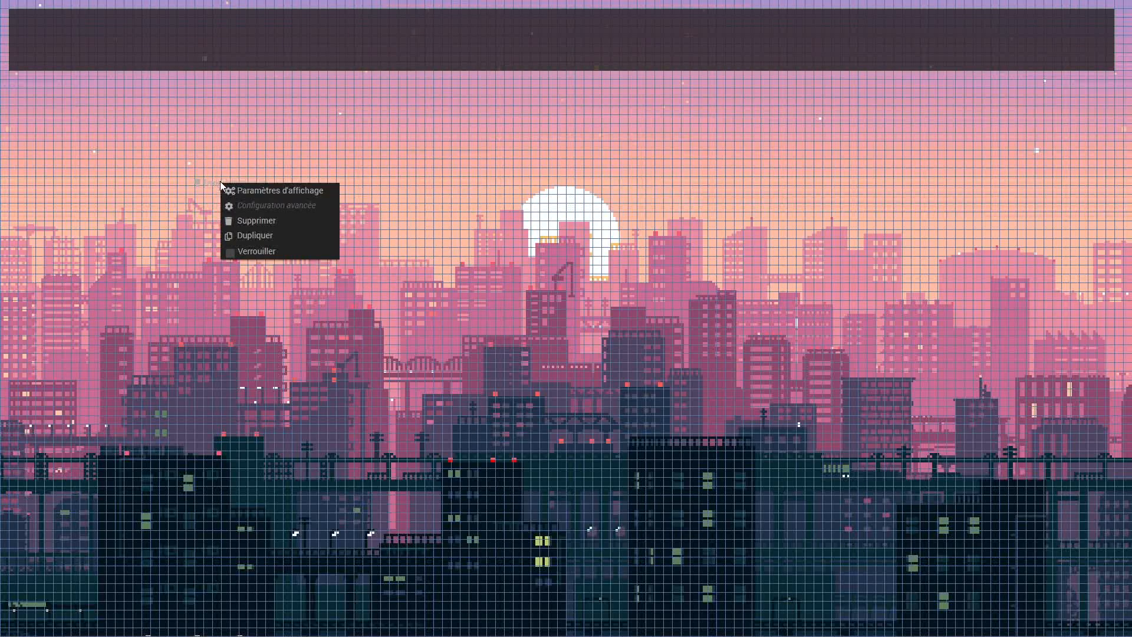
left_click(253, 190)
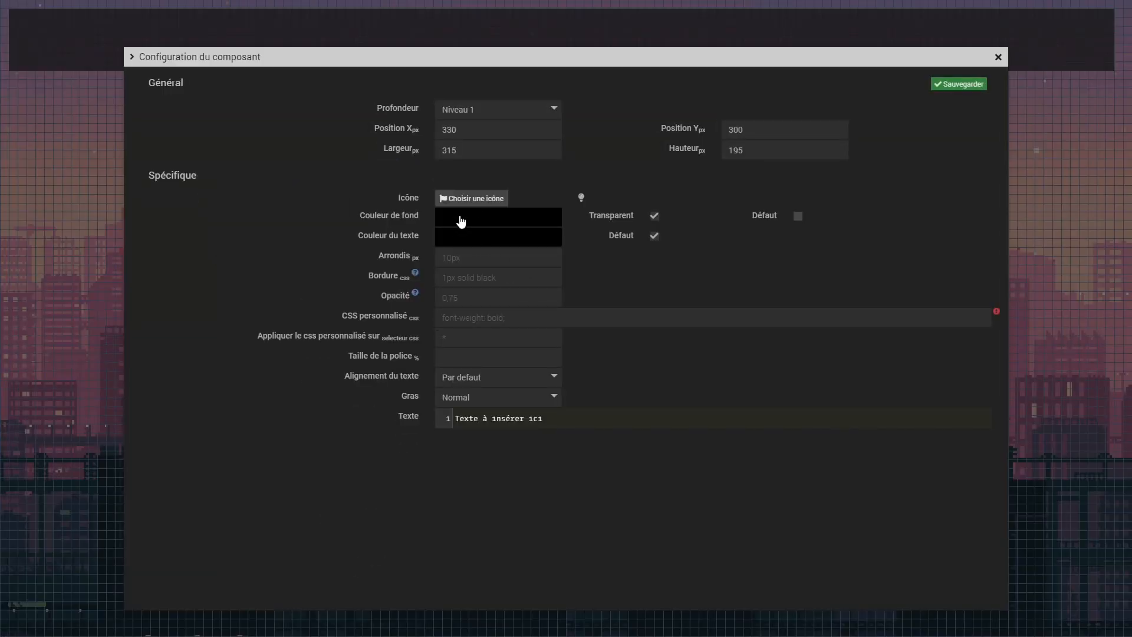
left_click(467, 238)
left_click(437, 248)
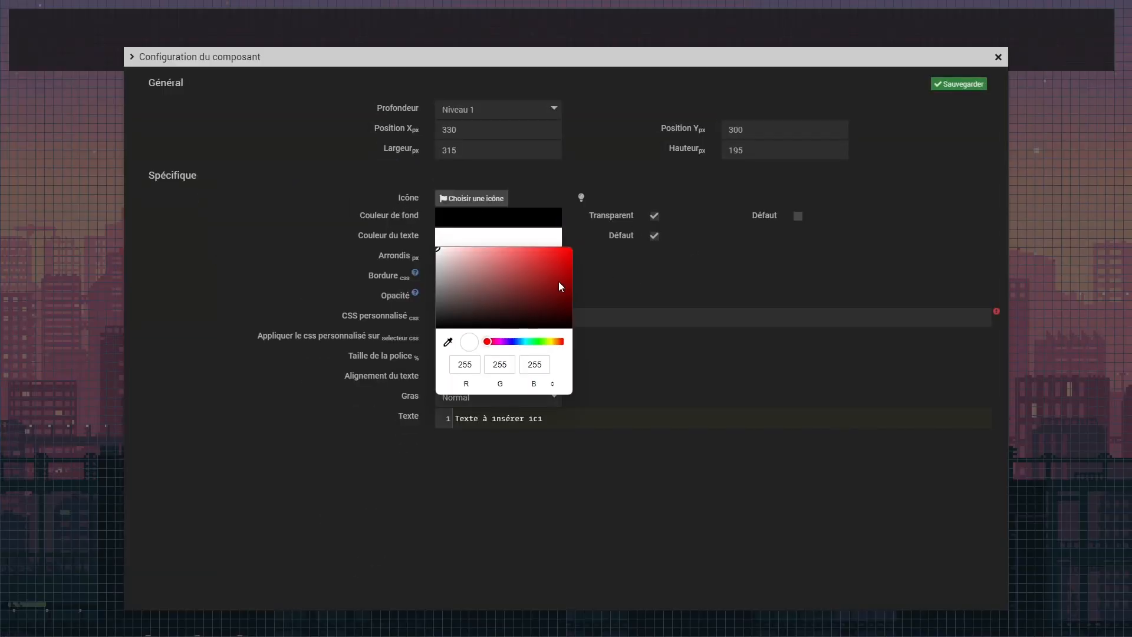
left_click(466, 366)
type("225")
key("Tab")
type("225")
key("Tab")
type("2")
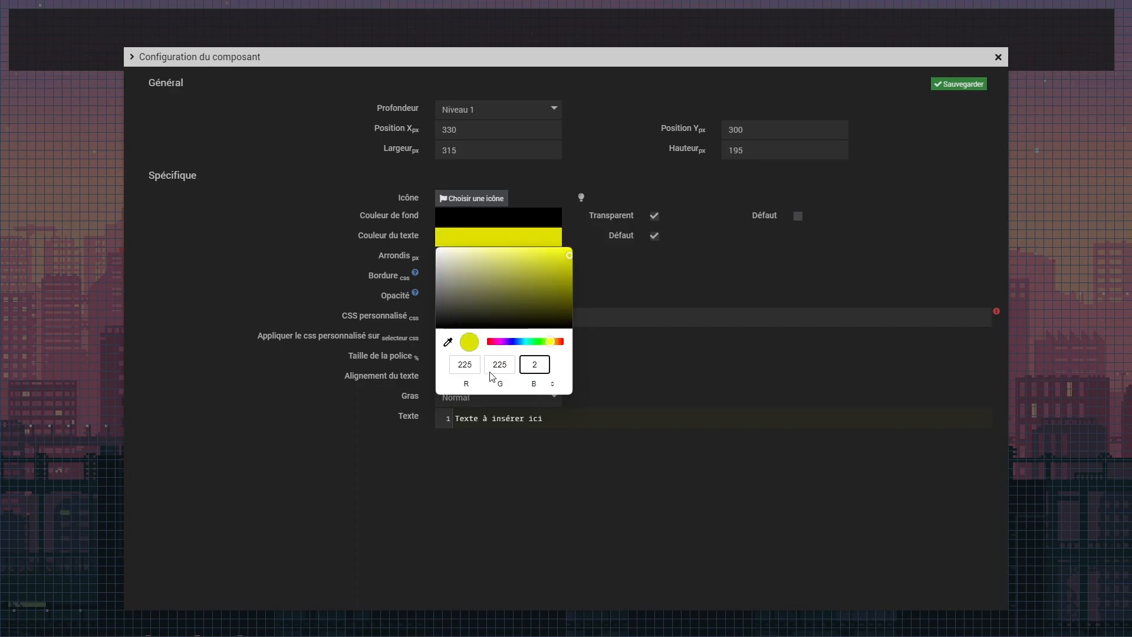
type("25")
left_click(669, 353)
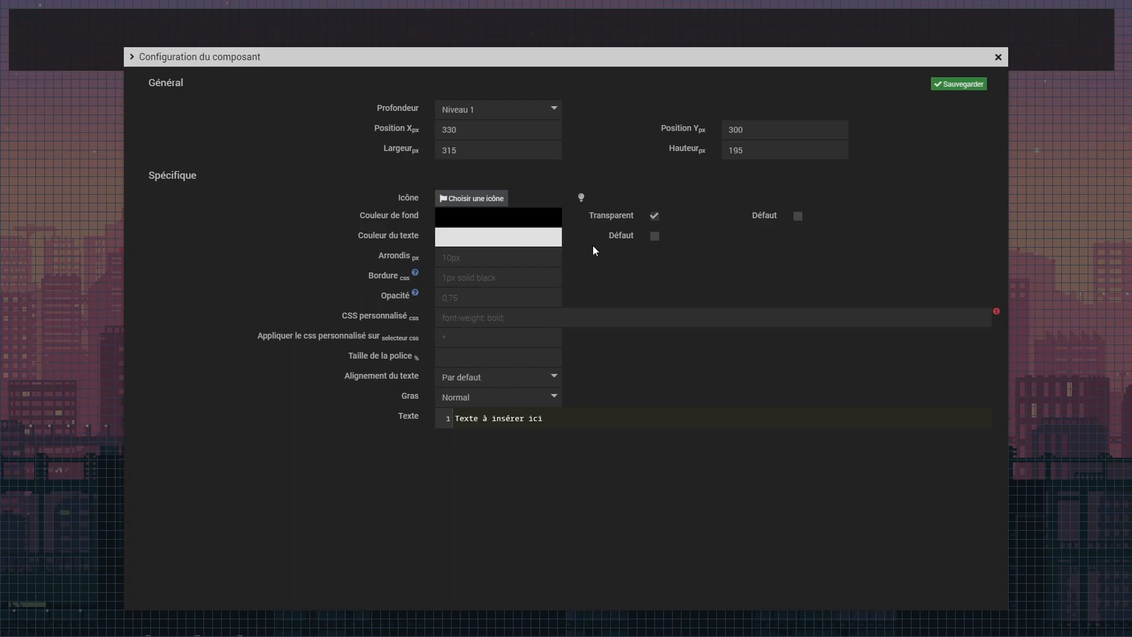
left_click(963, 85)
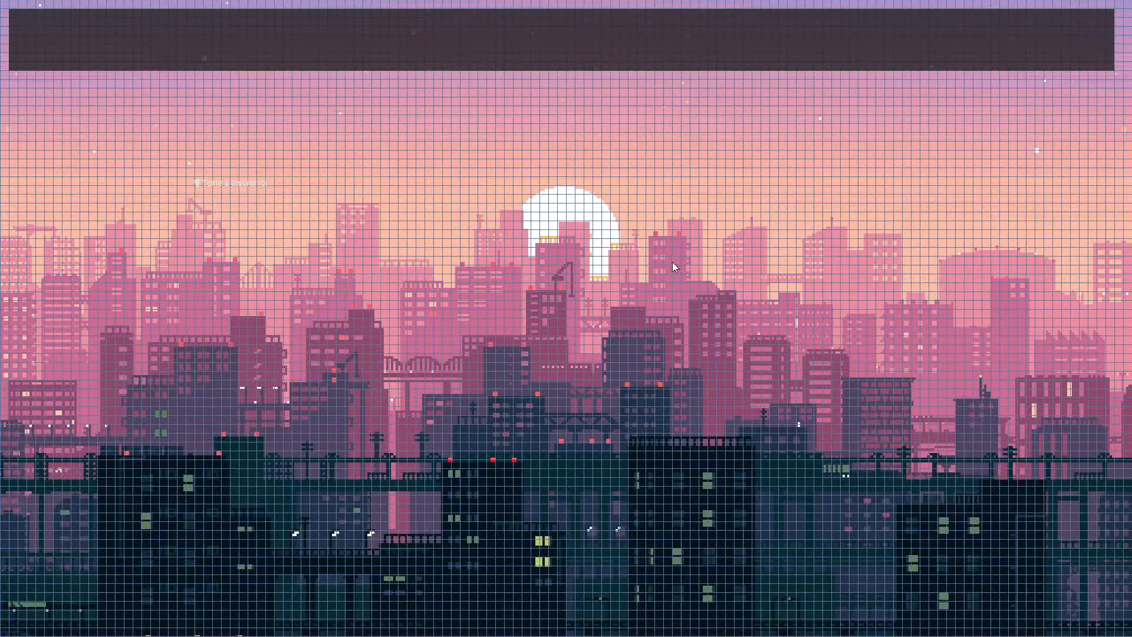
Step: Move the lightbulb component onto the banner, delete its placeholder text and save its configuration
left_click_drag(234, 182, 149, 39)
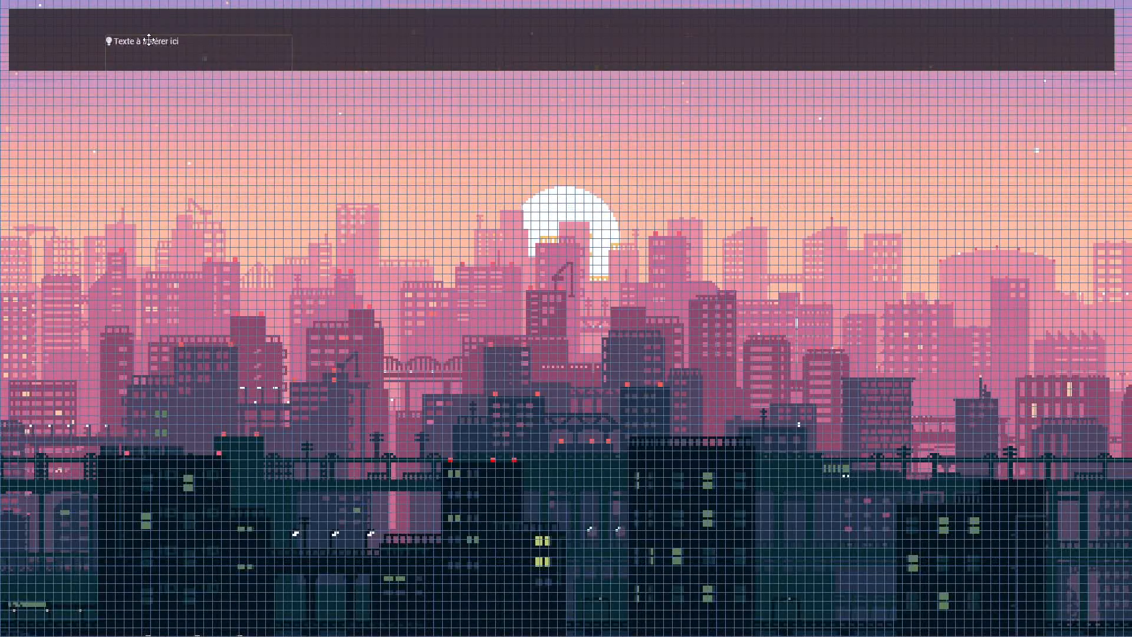
right_click(149, 43)
left_click(197, 50)
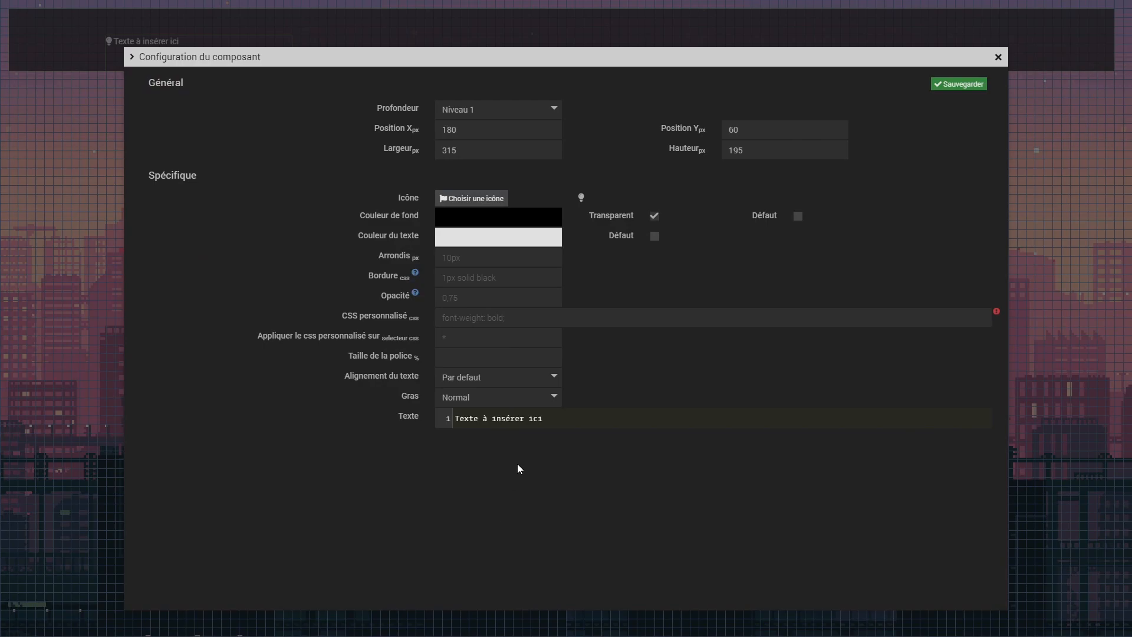
key("ctrl+a")
key("BackSpace")
left_click(965, 86)
Step: Set the lightbulb component's font size to 500% and fit it at the banner's left end, about 60 x 90 px
left_click_drag(108, 42, 82, 34)
right_click(84, 32)
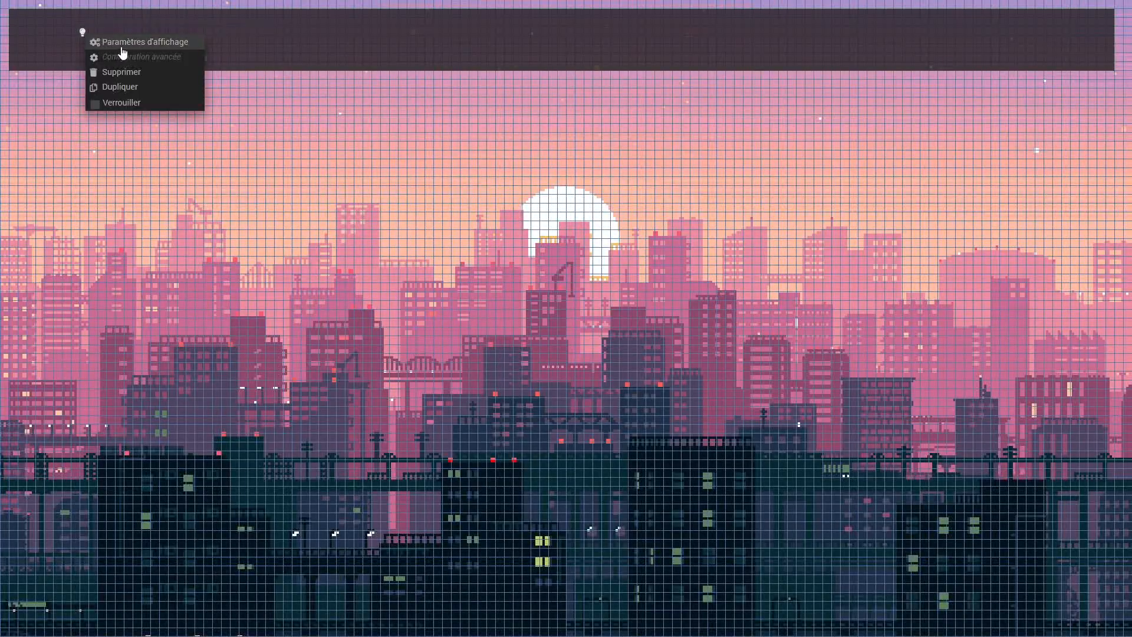
left_click(116, 50)
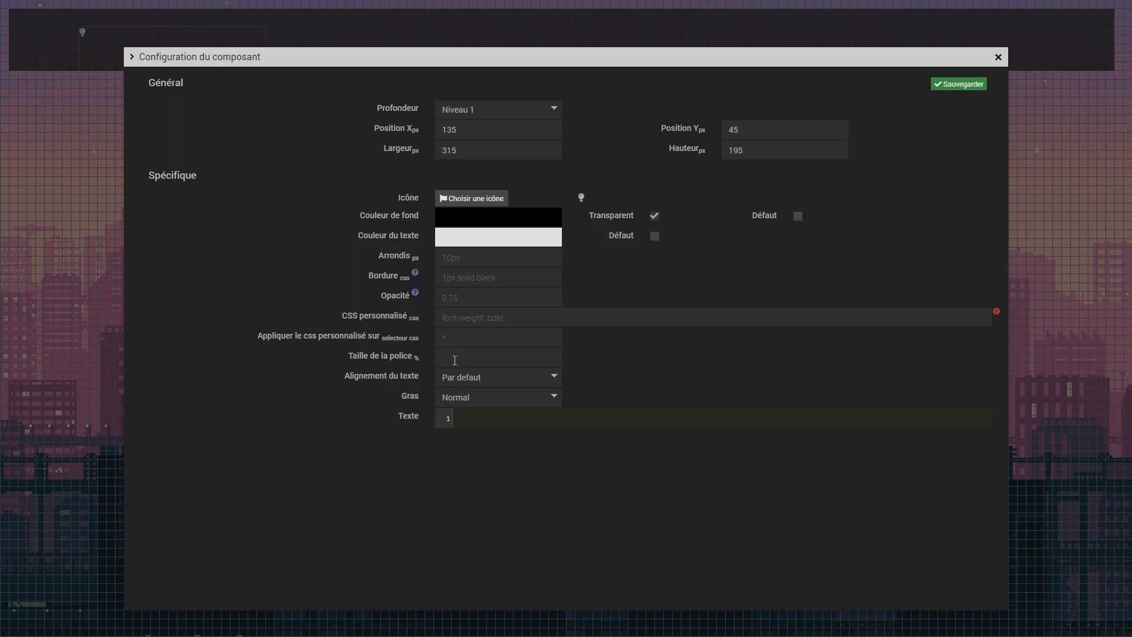
type("500")
left_click(963, 86)
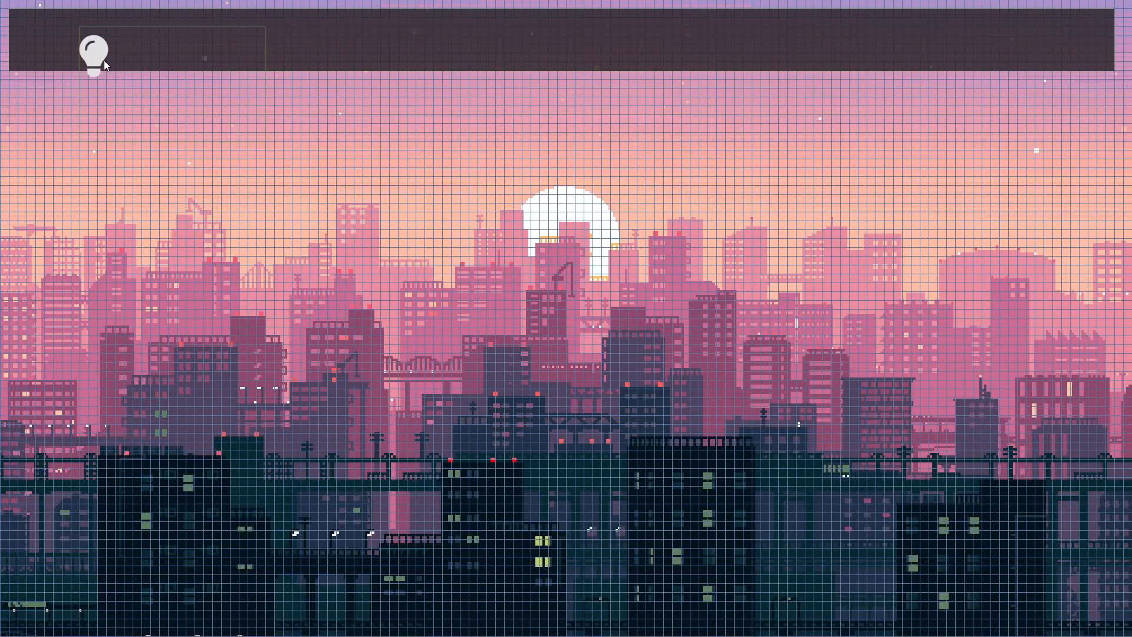
left_click_drag(280, 127, 47, 40)
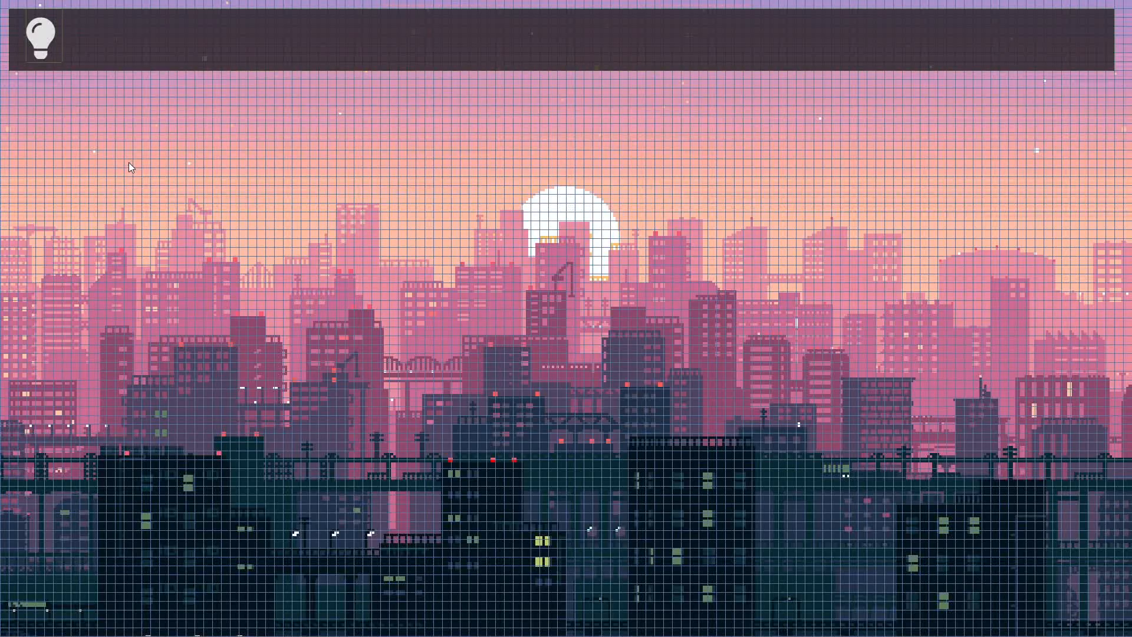
Step: Duplicate the lightbulb component three times and line the copies up in an evenly spaced row along the banner
right_click(45, 37)
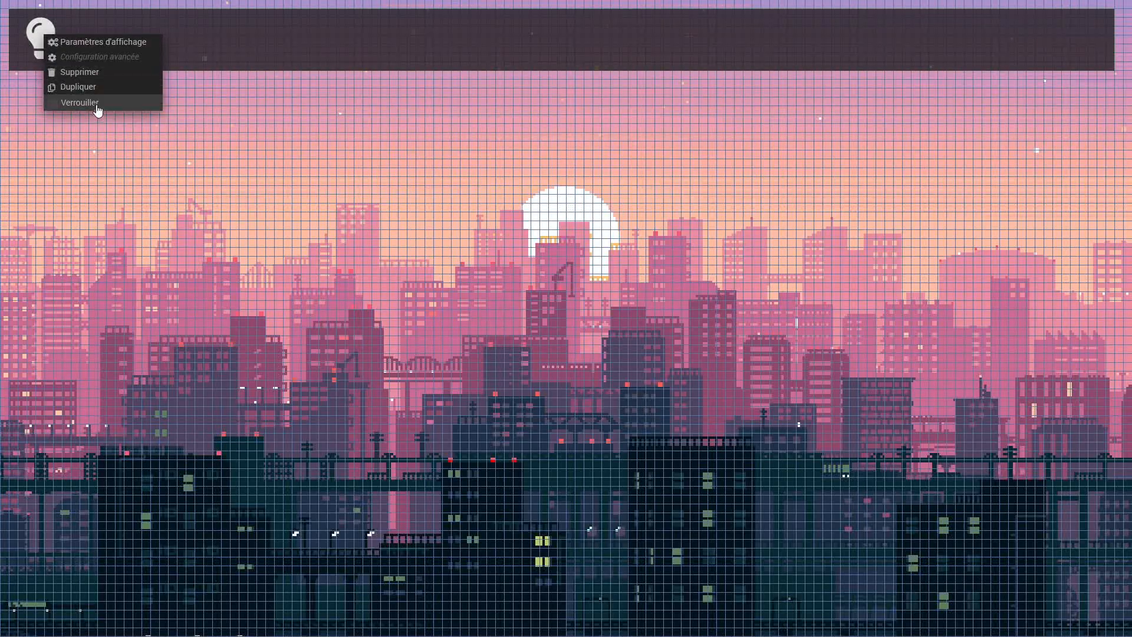
left_click(77, 87)
left_click_drag(44, 37, 100, 37)
right_click(110, 38)
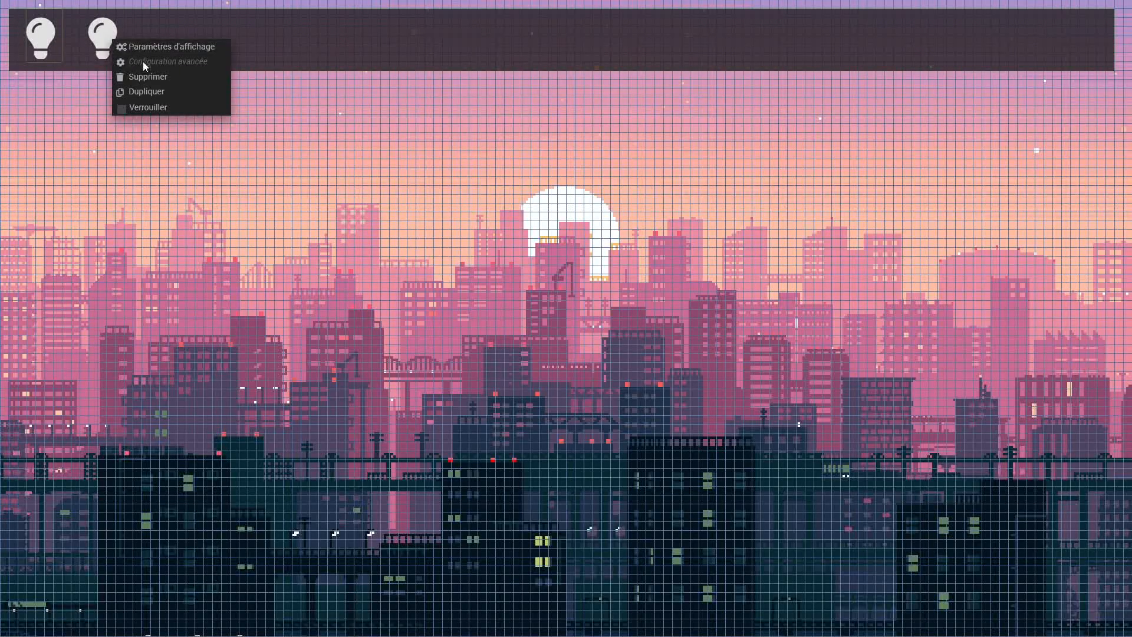
left_click(135, 89)
left_click_drag(20, 46, 166, 36)
right_click(164, 32)
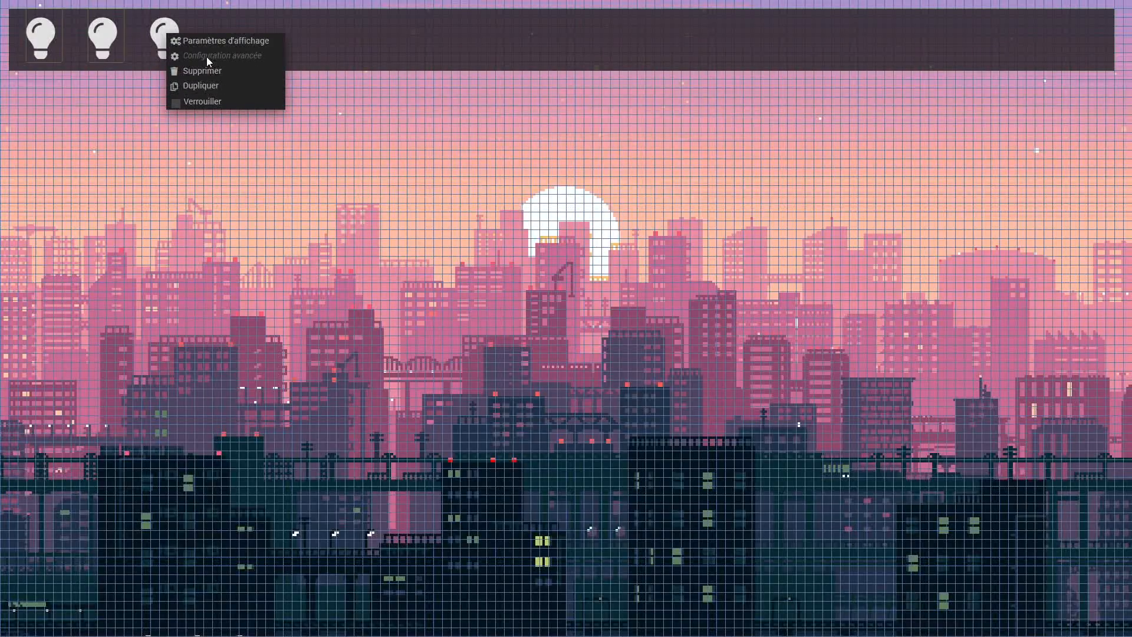
left_click(212, 86)
left_click_drag(30, 37, 230, 38)
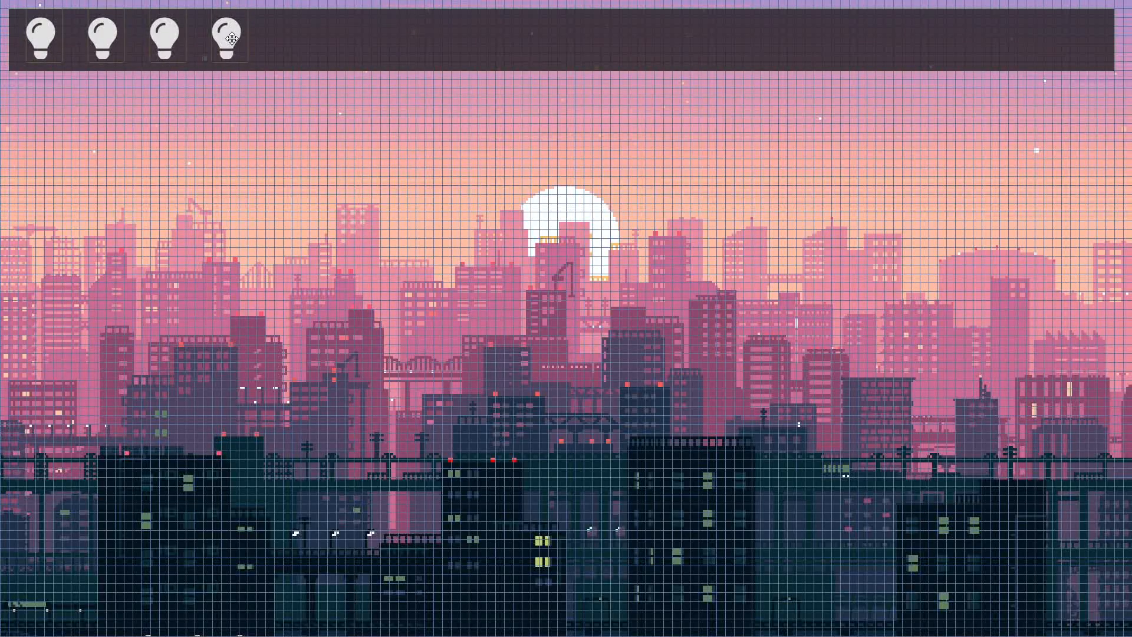
Step: Replace the second lightbulb's icon with alerte2 from the Jeedom icon set and save the component
right_click(110, 40)
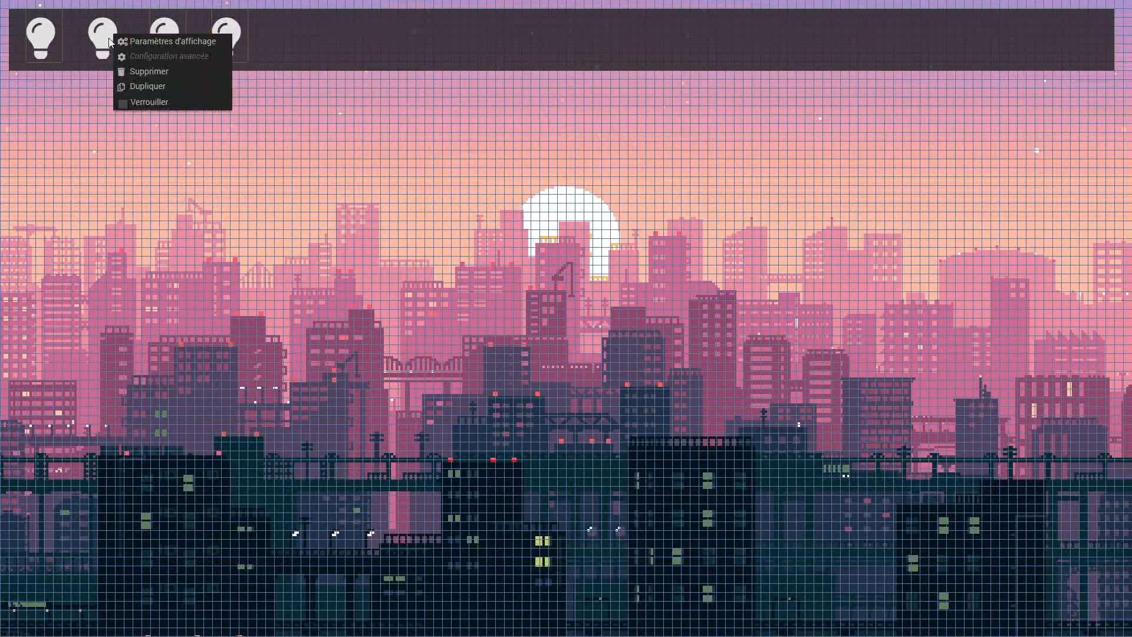
left_click(147, 47)
left_click(511, 196)
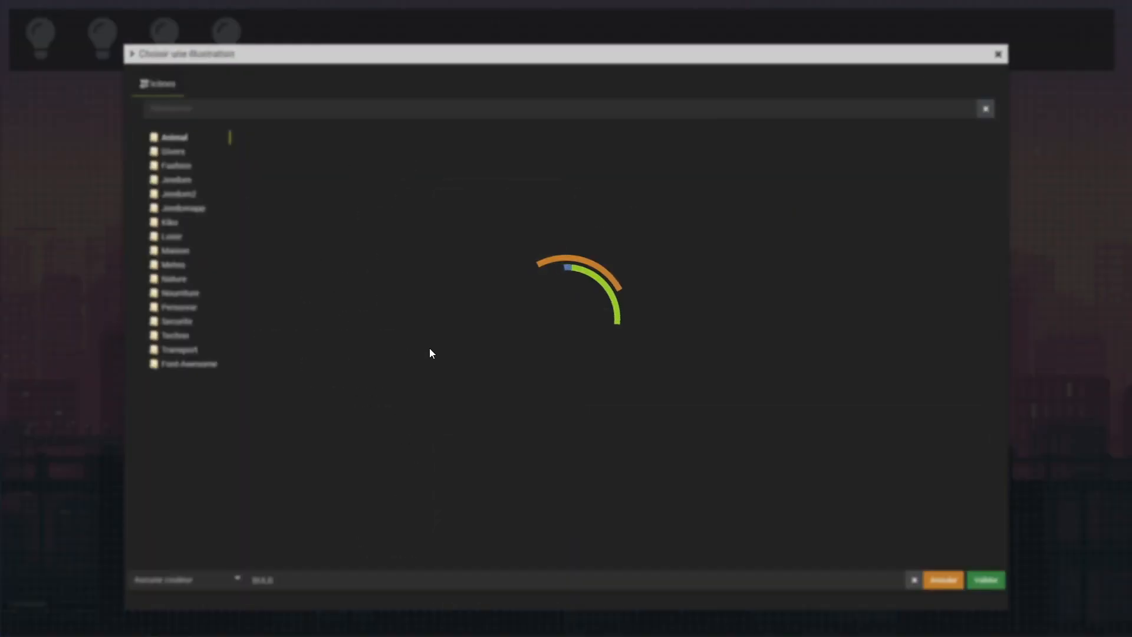
left_click(177, 157)
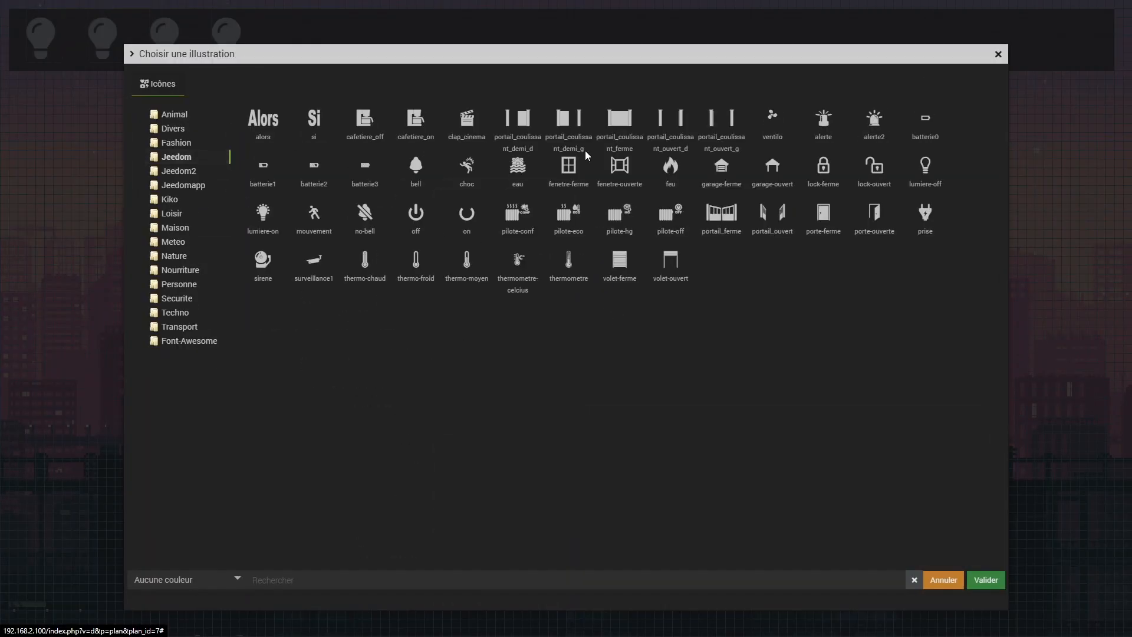
left_click(888, 130)
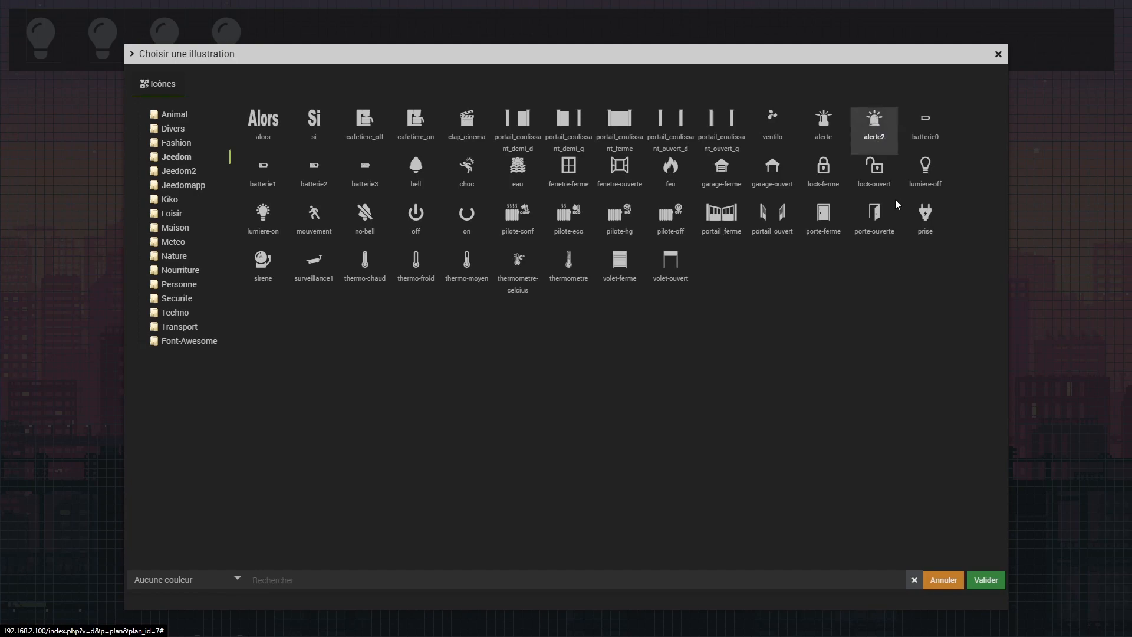
left_click(985, 580)
left_click(960, 85)
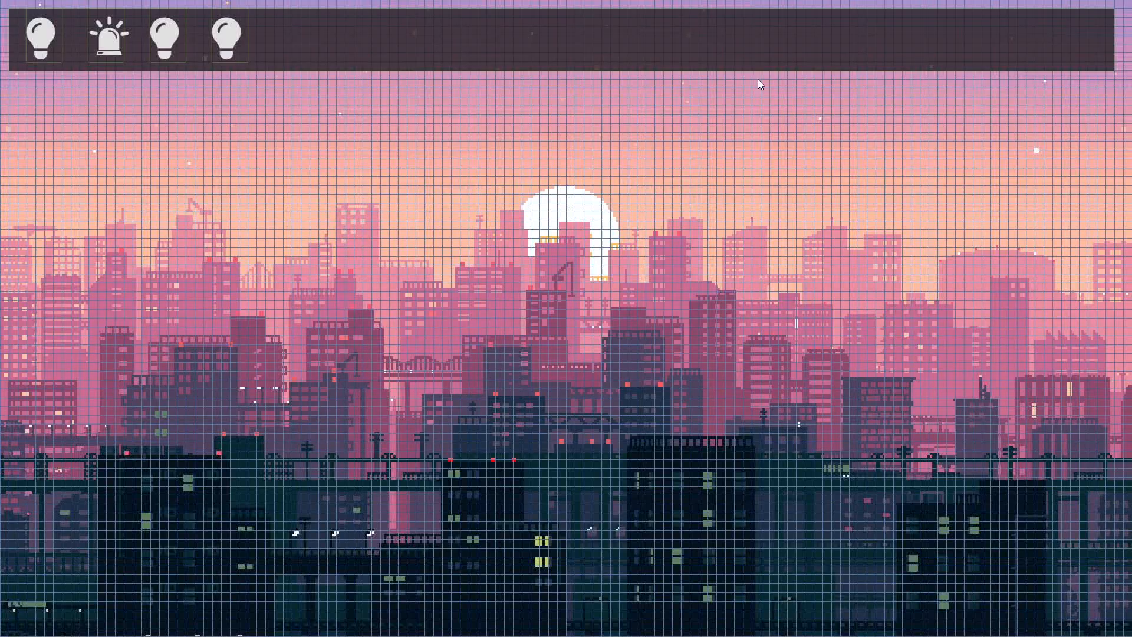
Step: Replace the third lightbulb's icon with batterie3 from the Jeedom icon set and save the component
right_click(161, 37)
left_click(223, 53)
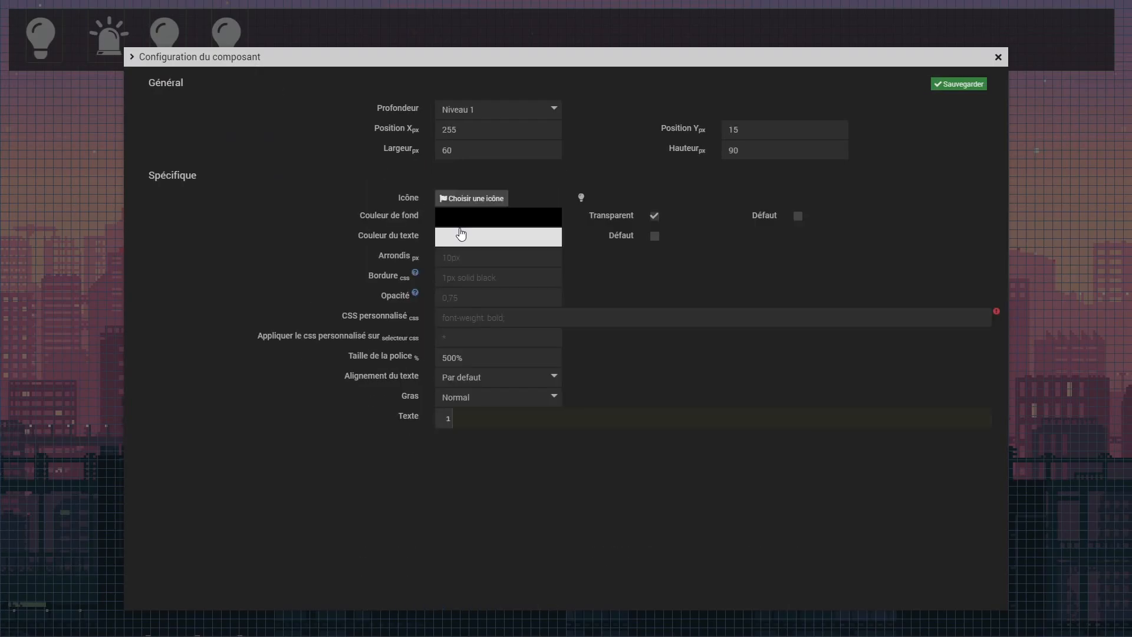
left_click(471, 198)
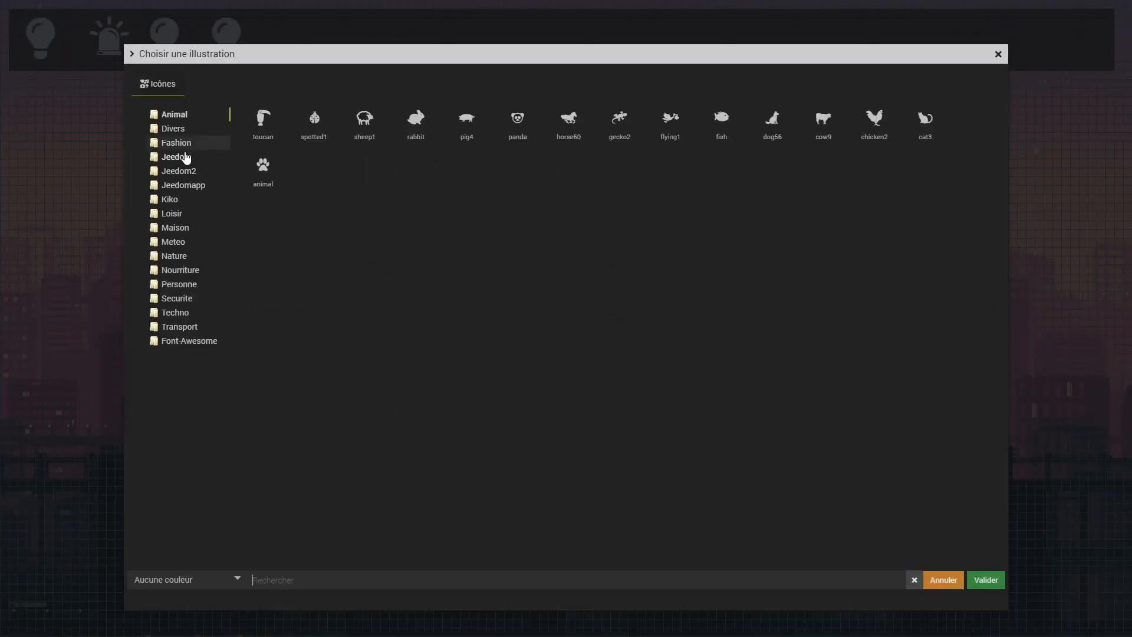
left_click(184, 157)
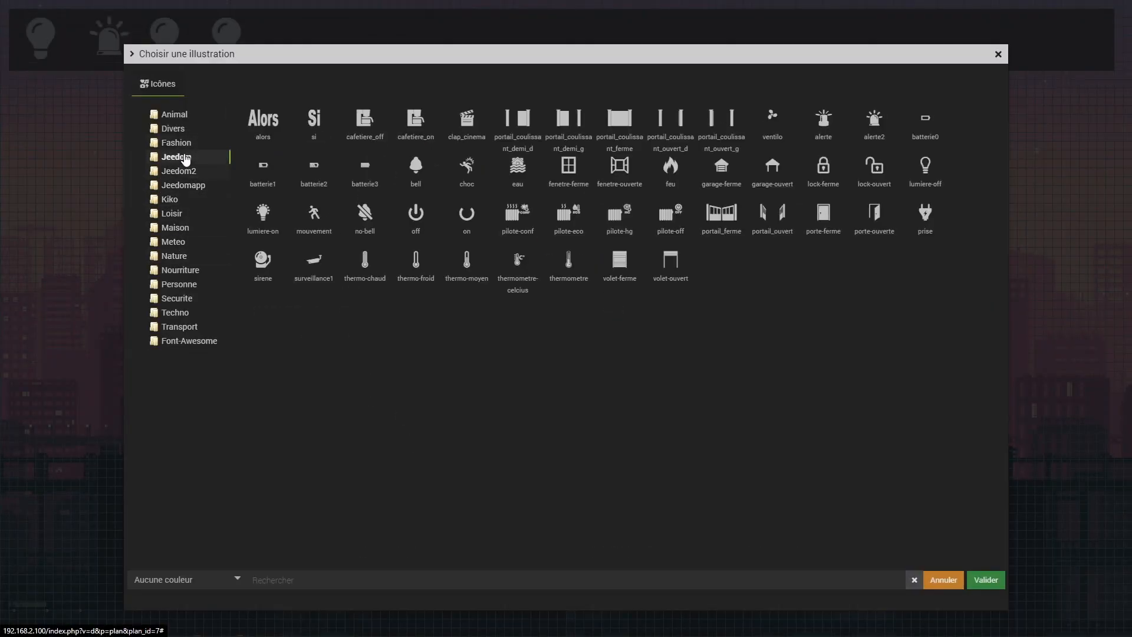
left_click(365, 170)
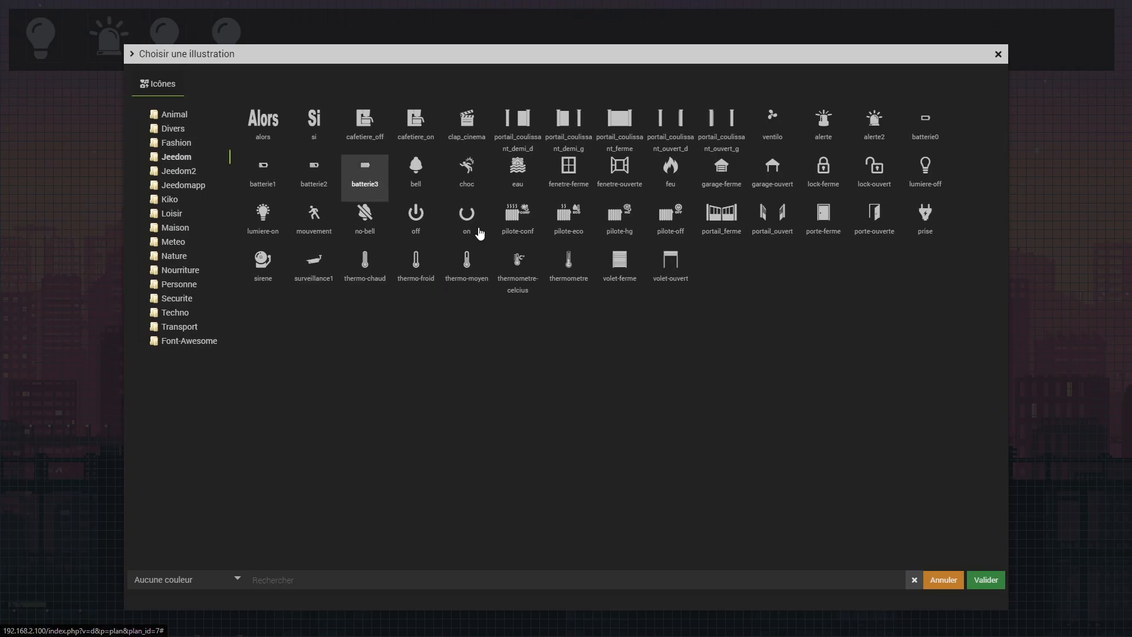
left_click(993, 582)
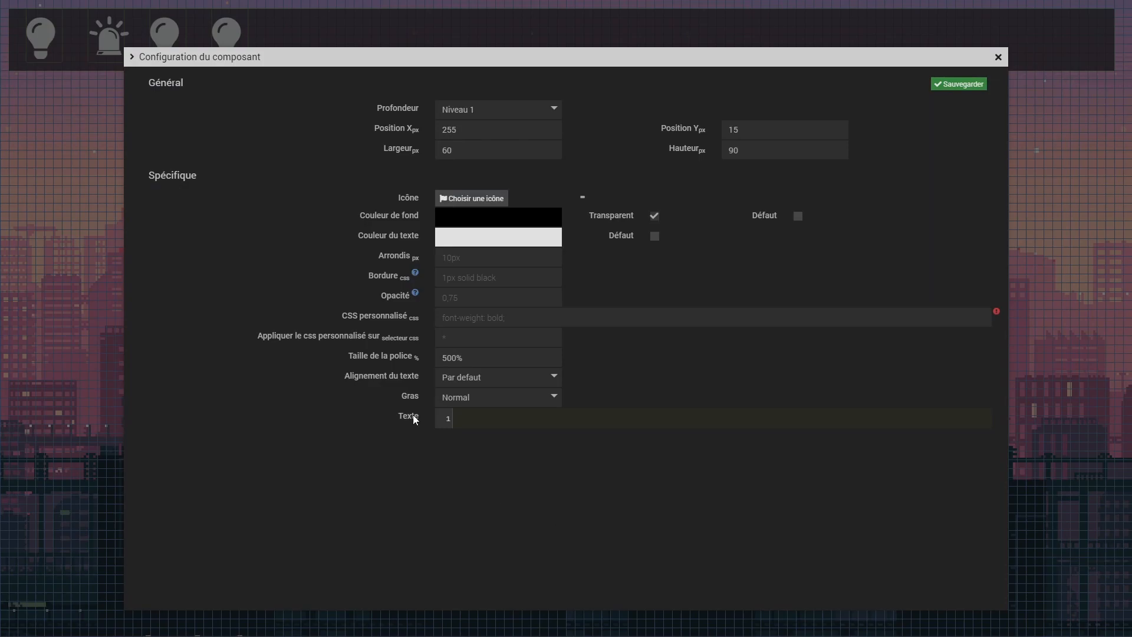
left_click(955, 88)
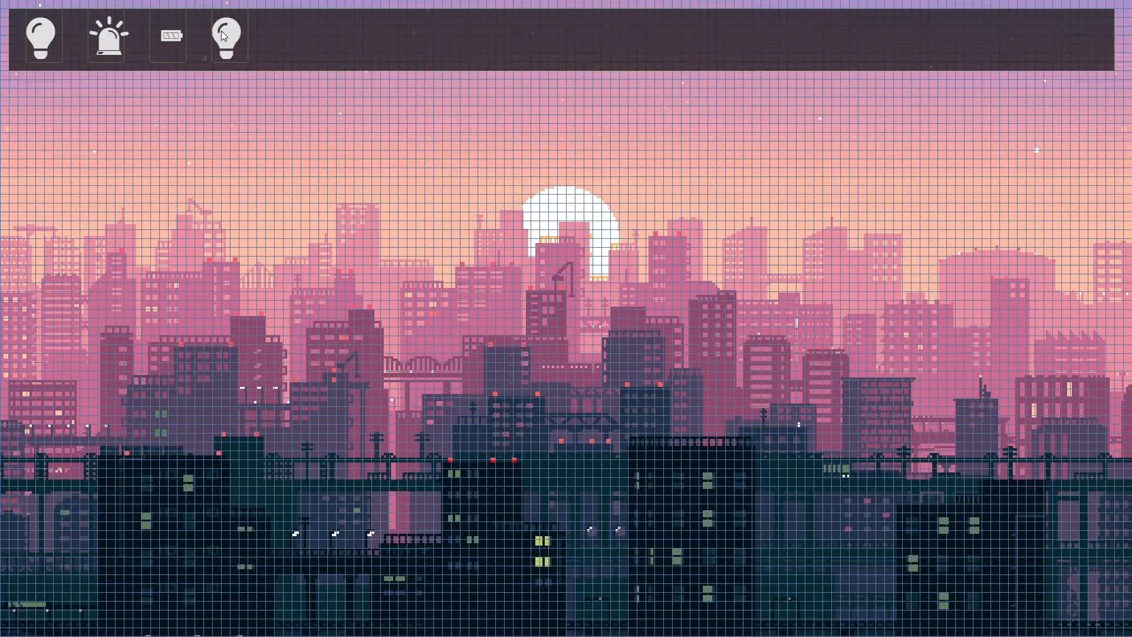
Step: Replace the fourth lightbulb's icon with garage-ferme from the Jeedom icon set and save the component
right_click(222, 34)
left_click(260, 41)
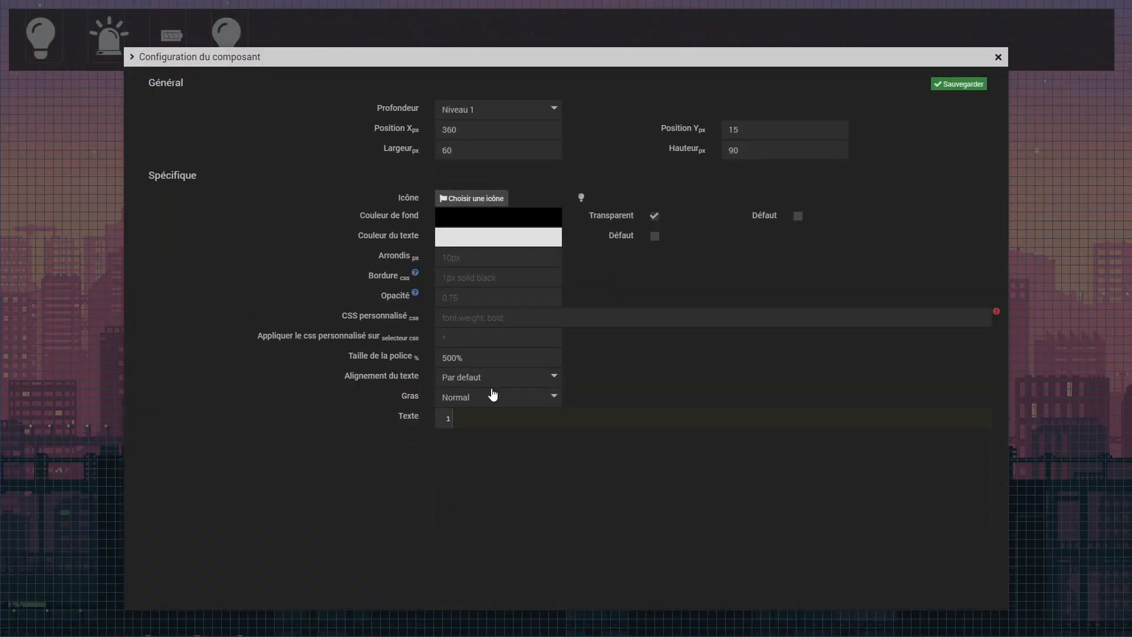
left_click(496, 200)
left_click(180, 171)
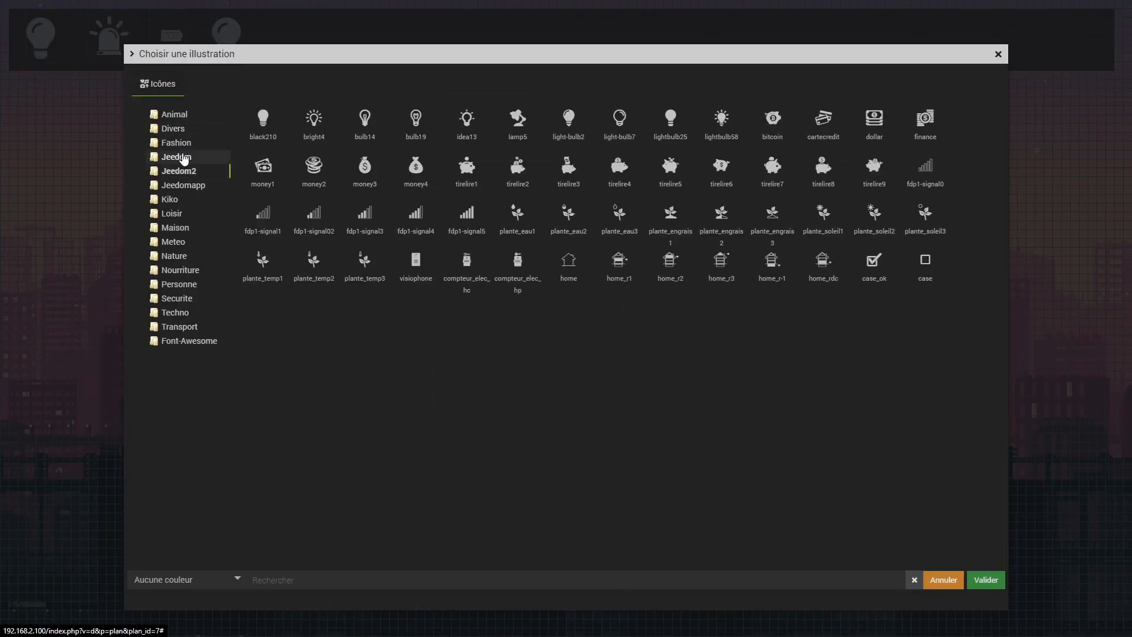
left_click(176, 143)
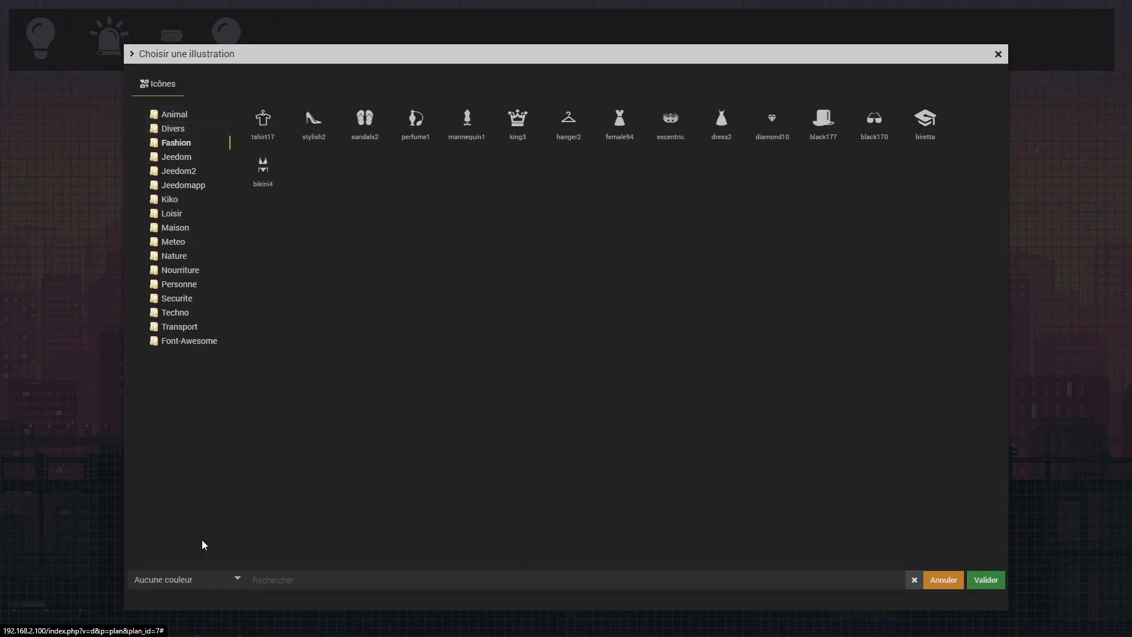
left_click(171, 158)
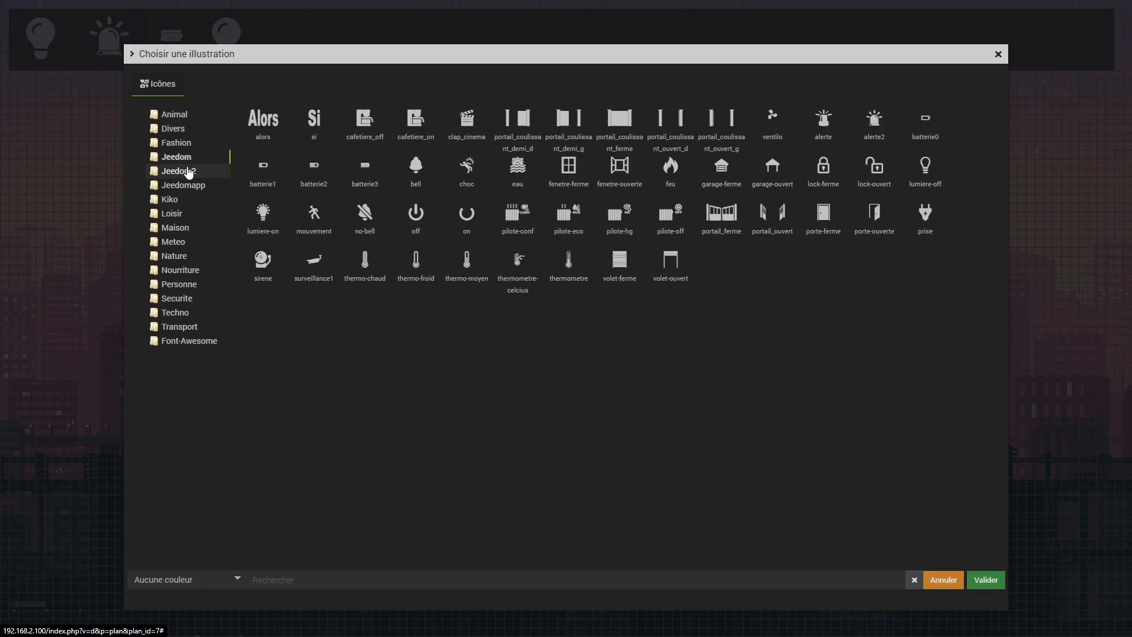
left_click(721, 168)
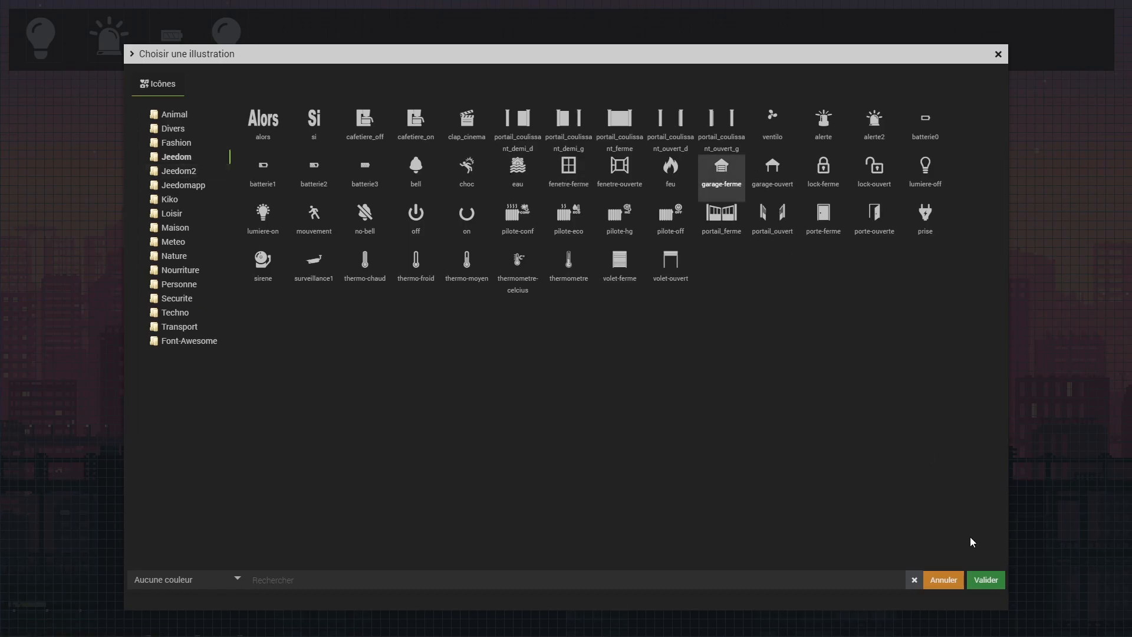
left_click(988, 581)
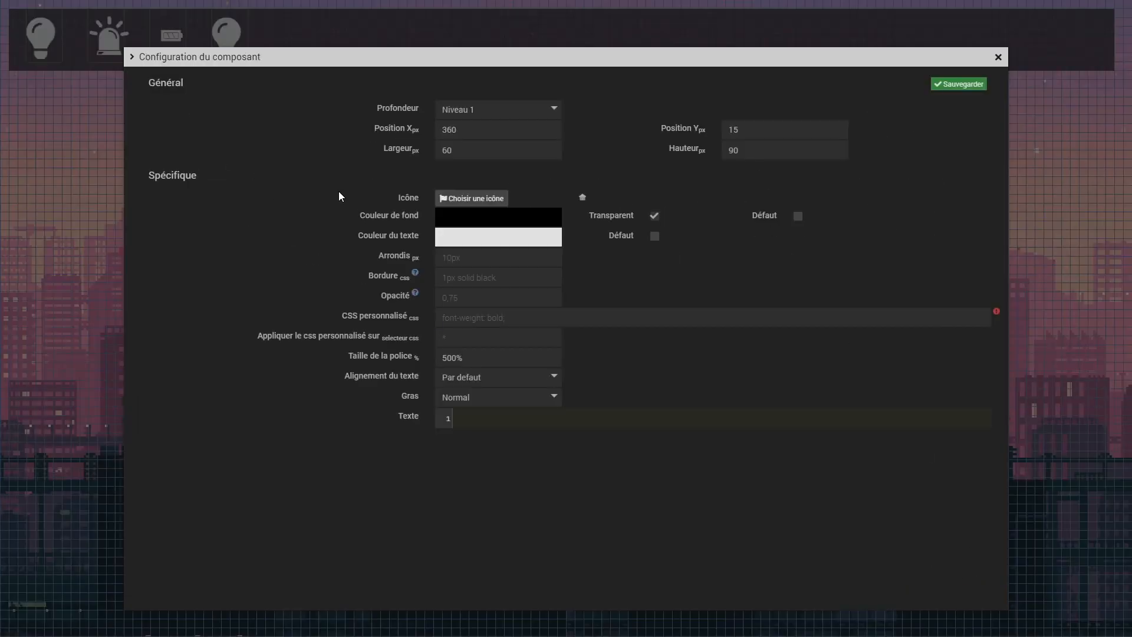
left_click(984, 86)
Step: Leave edit mode to preview the icon row on the banner, and turn editing back on
right_click(302, 144)
left_click(364, 186)
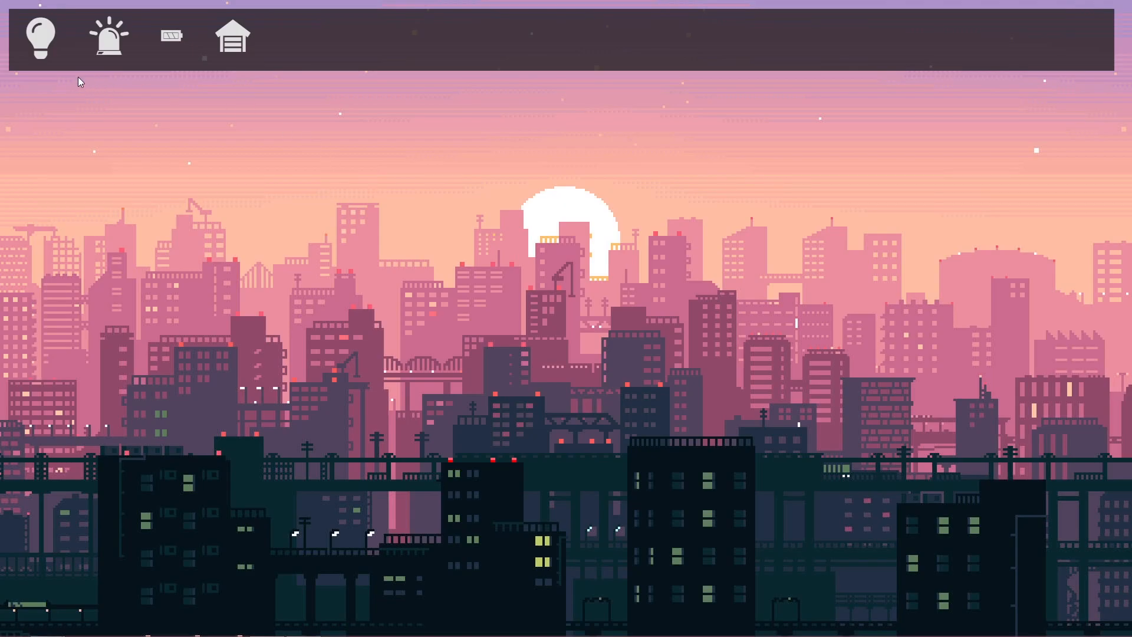
right_click(283, 115)
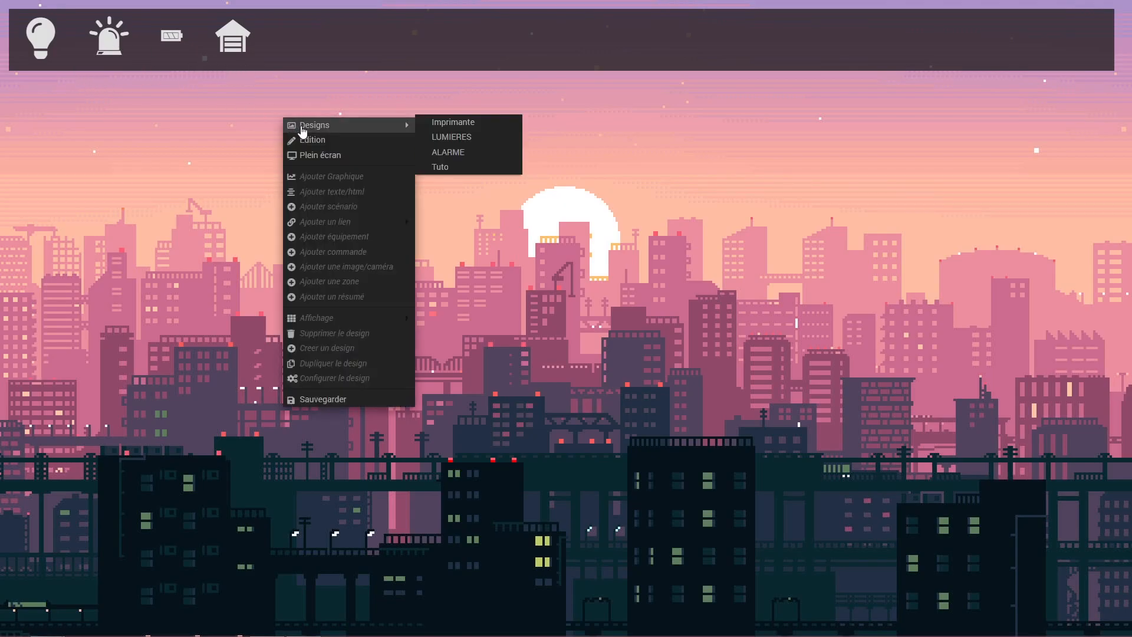
left_click(330, 152)
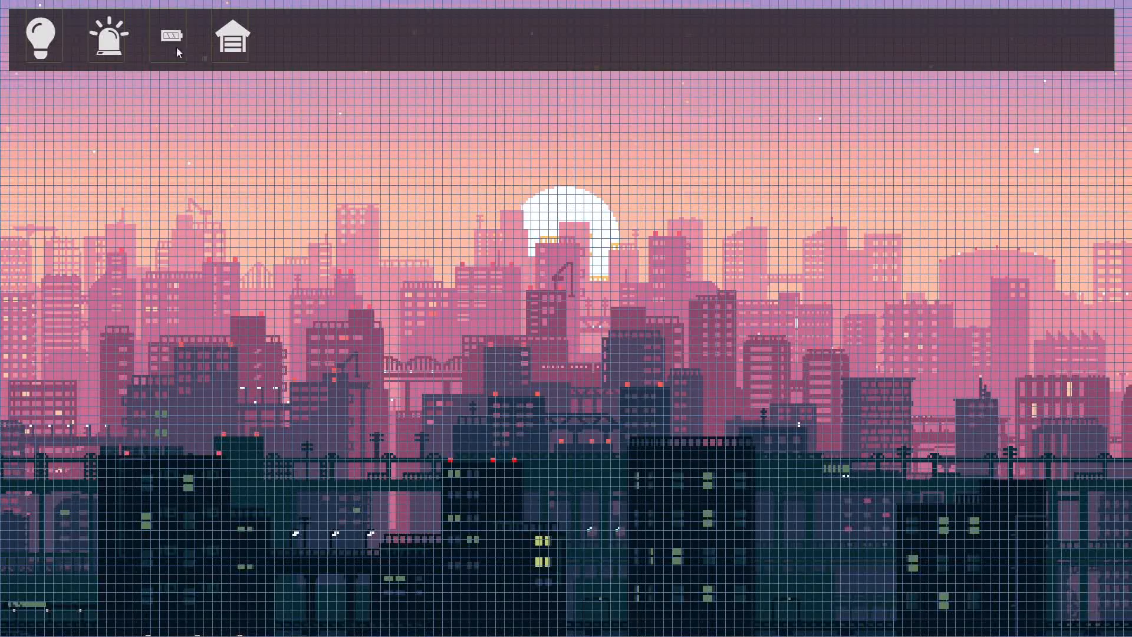
Step: Set the design's alignment grid to 10x10
right_click(215, 160)
mouse_move(312, 361)
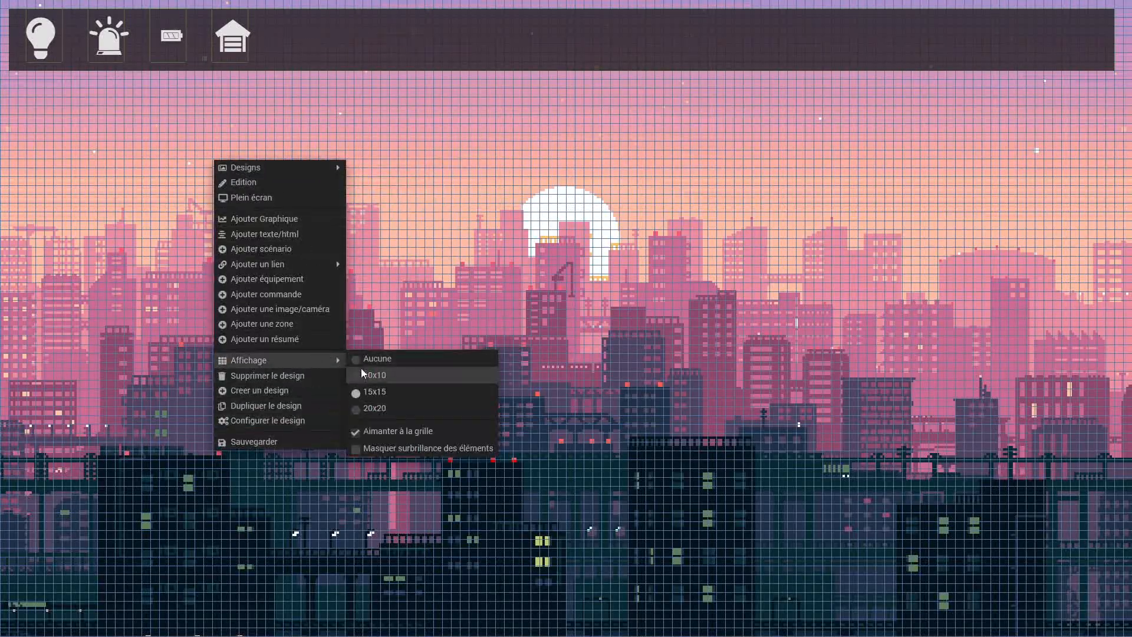
left_click(383, 381)
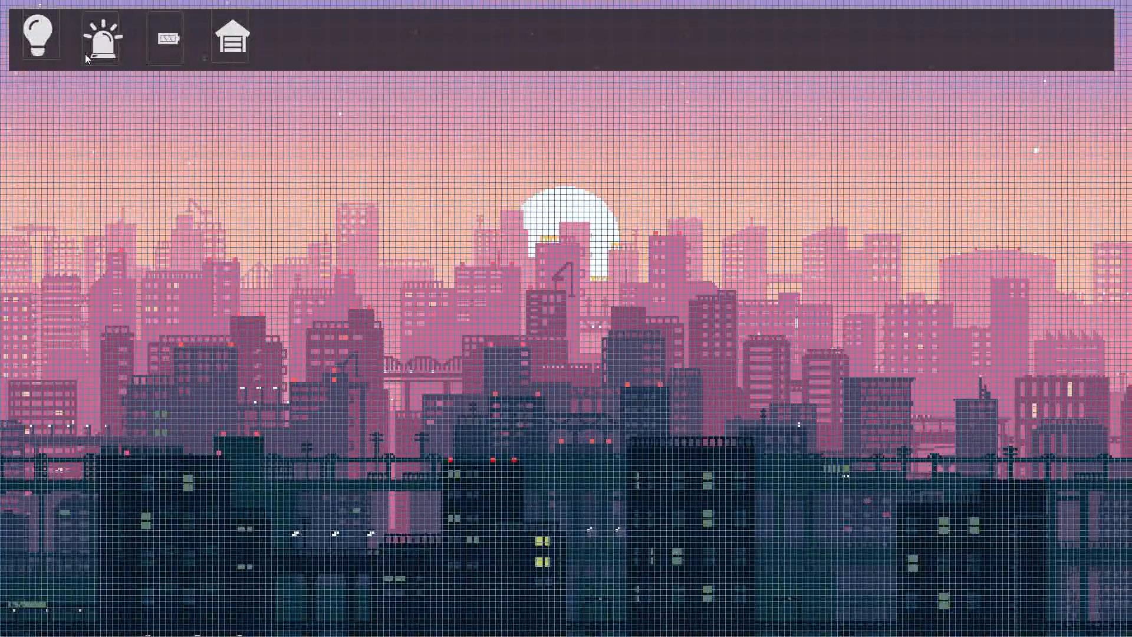
Step: Check the realigned banner icons outside edit mode, and re-enter edit mode
right_click(373, 248)
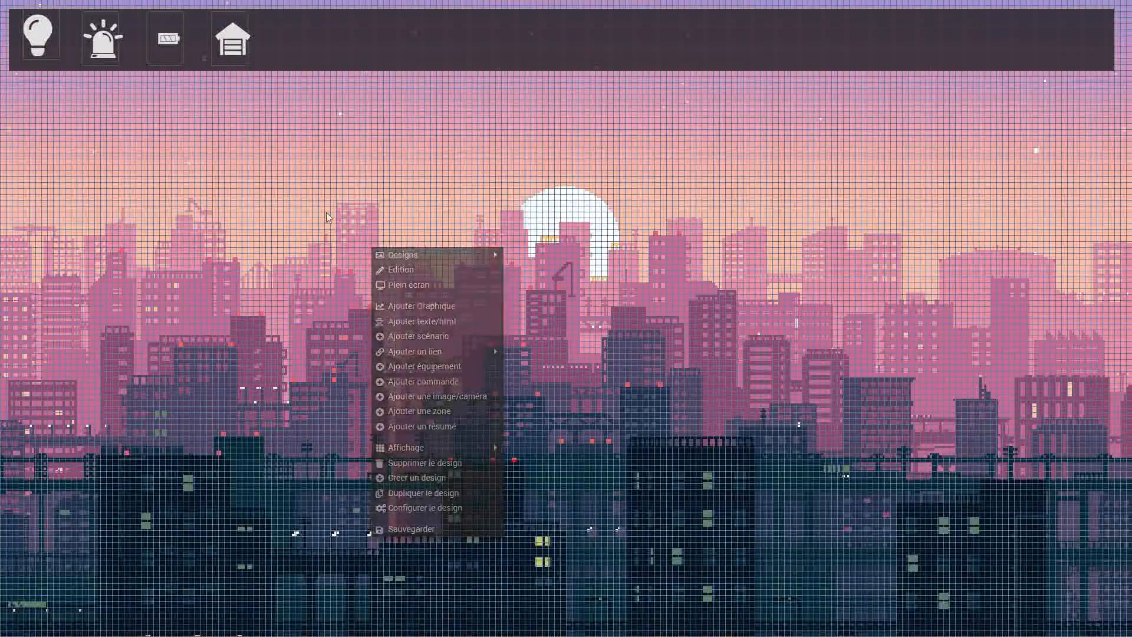
right_click(397, 177)
left_click(436, 200)
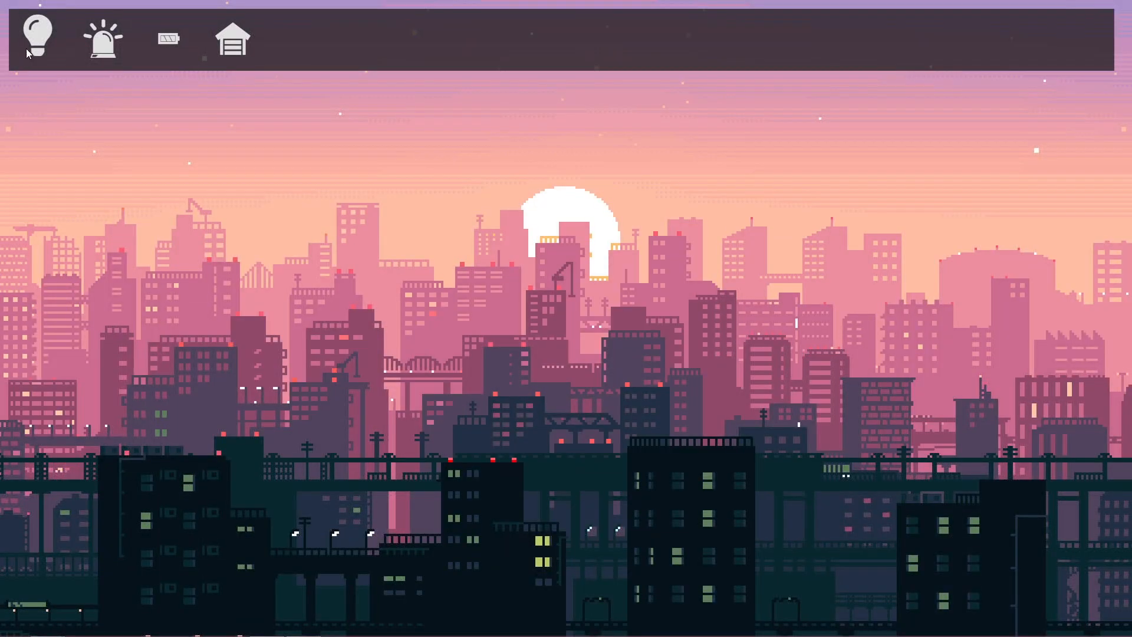
right_click(326, 183)
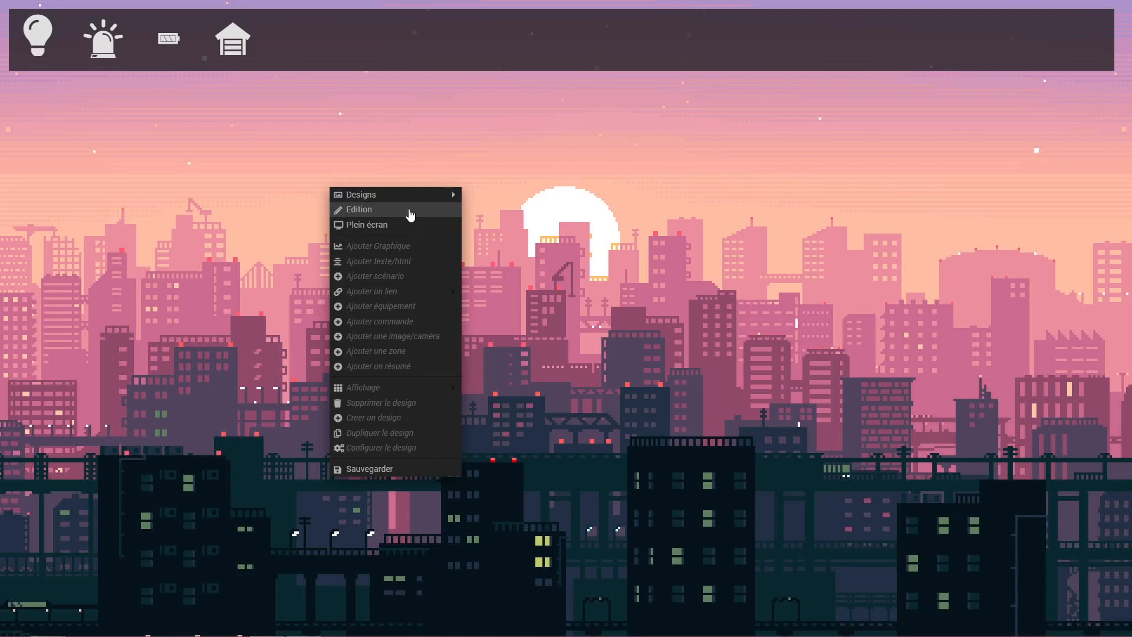
left_click(411, 211)
right_click(355, 131)
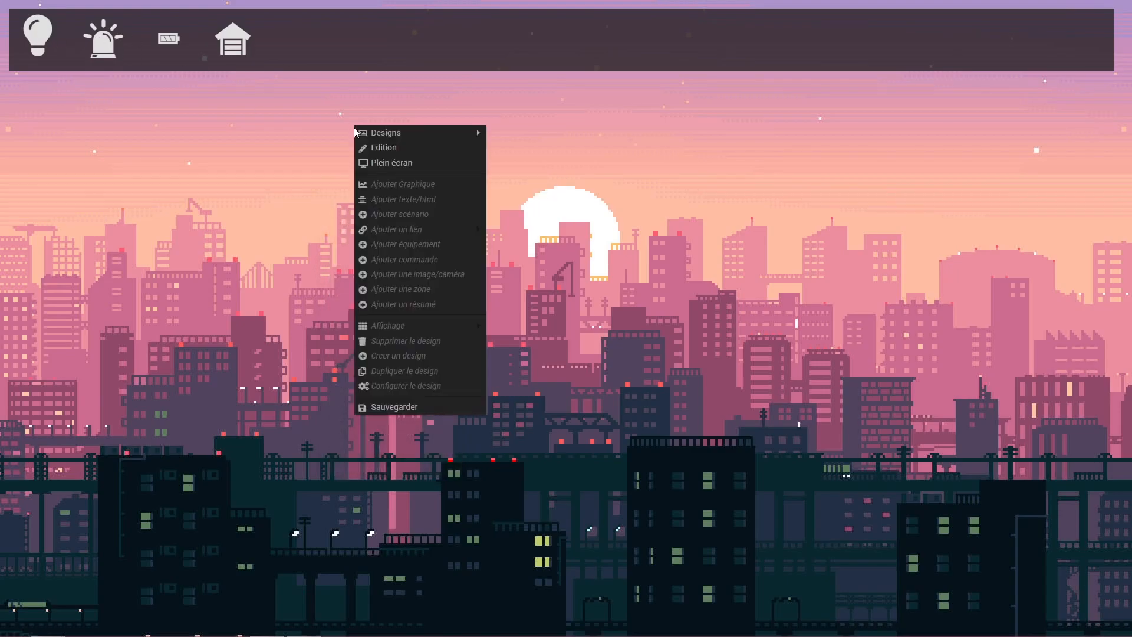
right_click(267, 269)
right_click(442, 134)
right_click(355, 226)
right_click(450, 78)
left_click(439, 158)
right_click(373, 178)
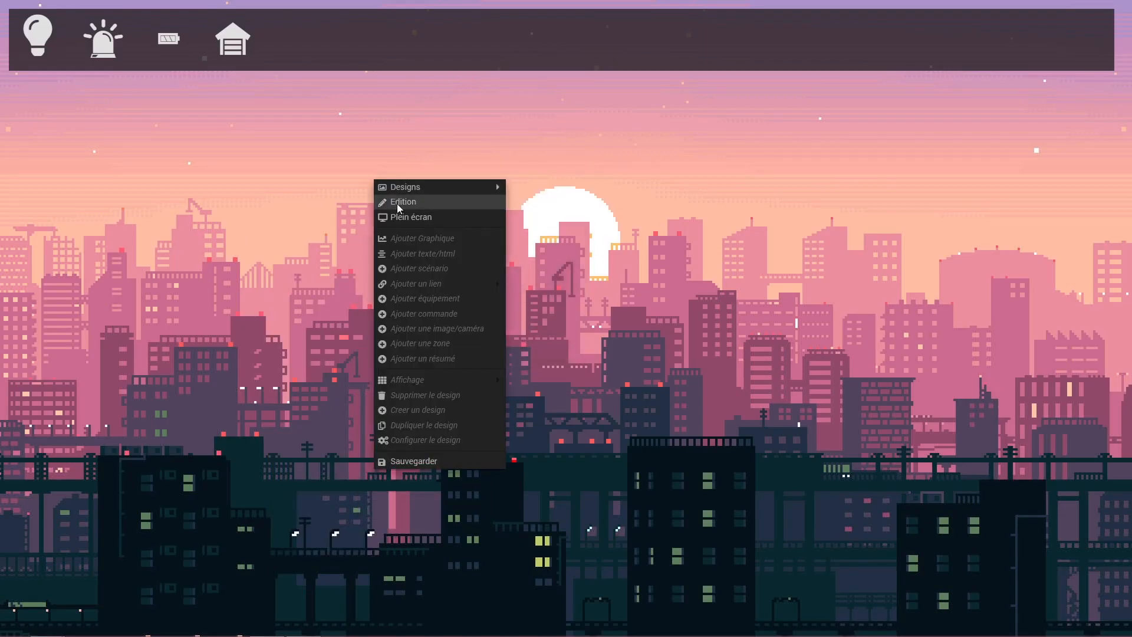
left_click(401, 202)
right_click(243, 181)
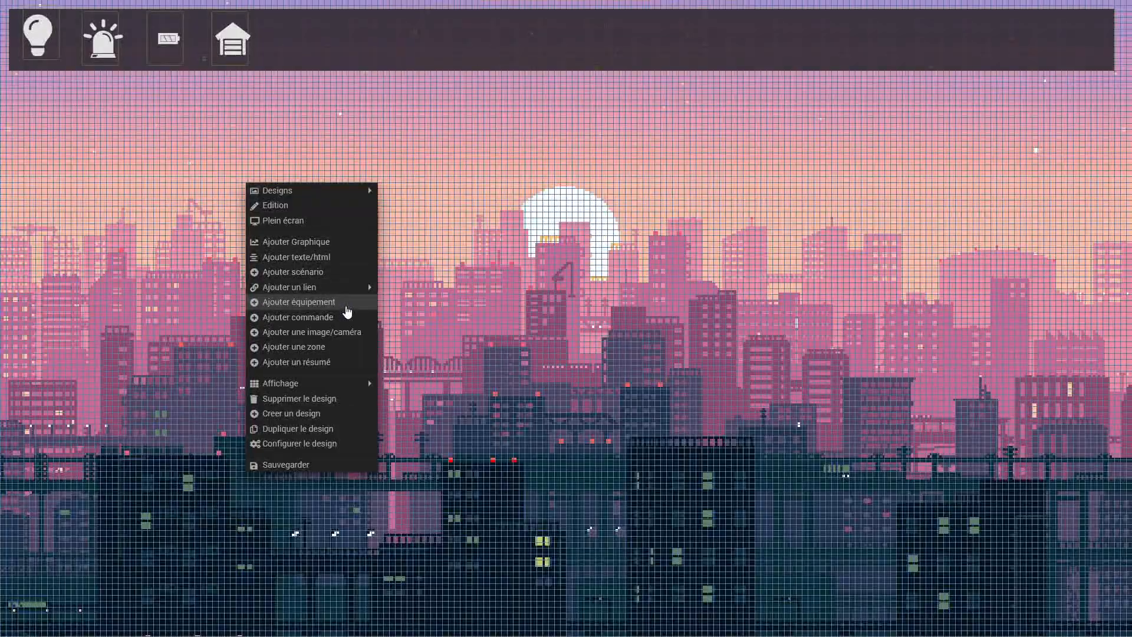
left_click(83, 58)
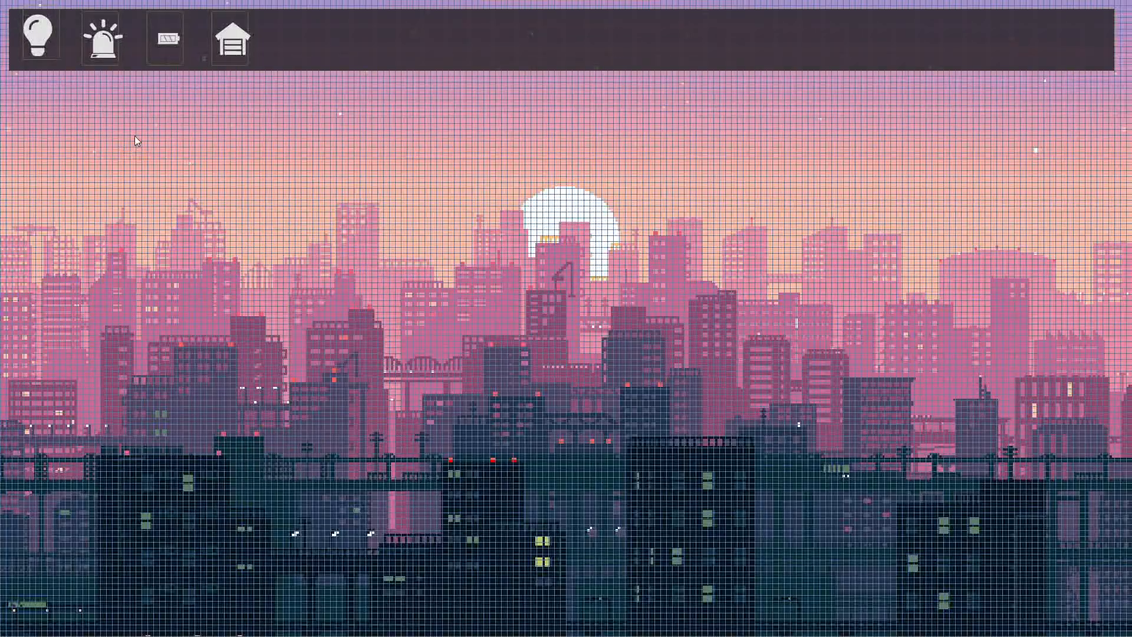
Step: Add a zone to the design and fit it over the lightbulb icon, about 60 x 80 px
right_click(317, 216)
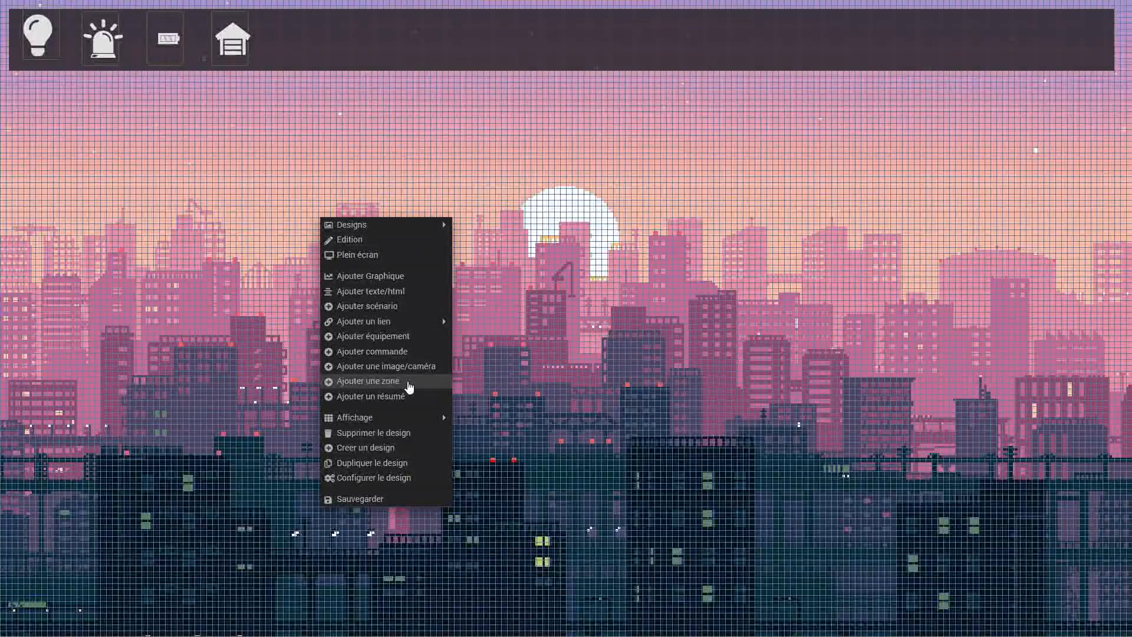
left_click(409, 386)
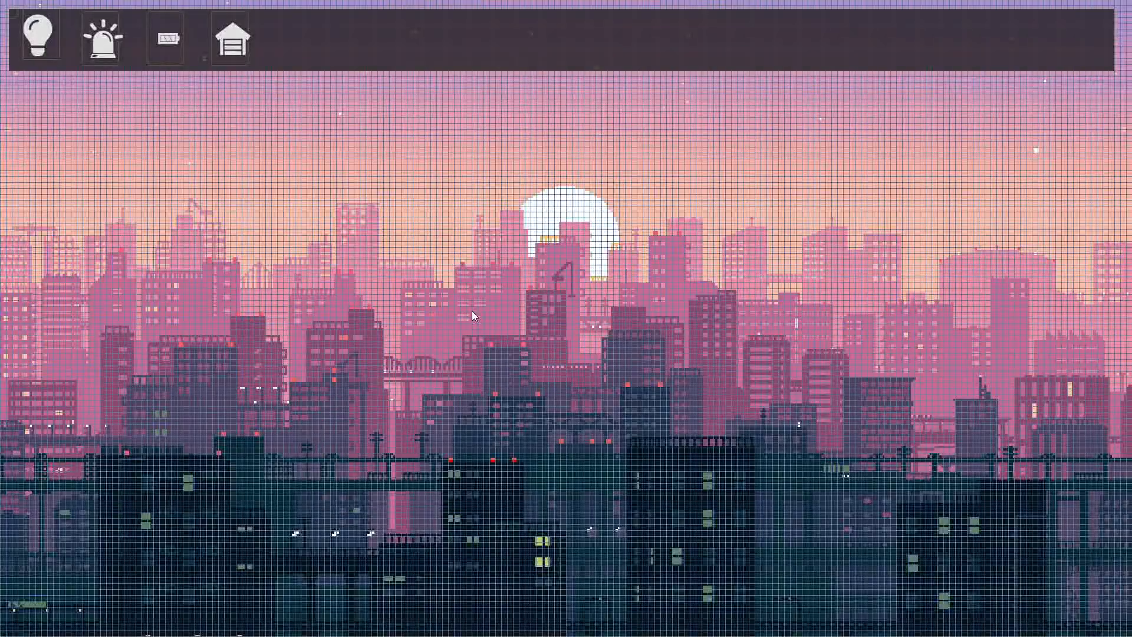
left_click_drag(11, 15, 66, 78)
left_click_drag(73, 69, 57, 57)
Step: Open the lightbulb zone's configuration, compare the zone types and set the type to Macro simple
right_click(58, 57)
left_click(82, 116)
left_click(488, 202)
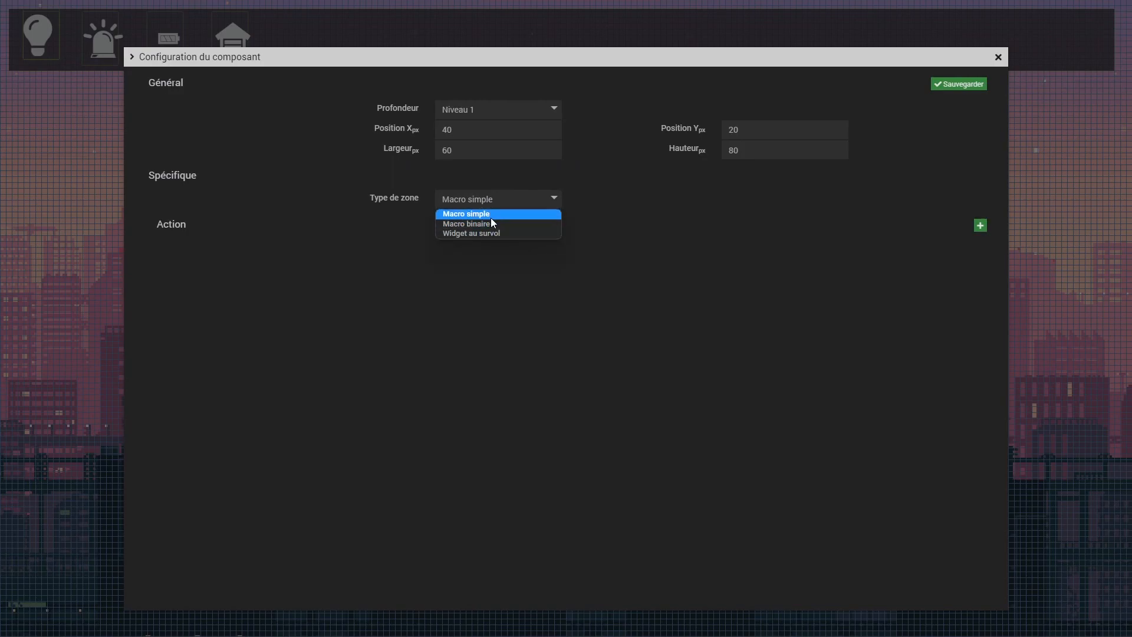
left_click(506, 215)
left_click(495, 200)
left_click(494, 232)
left_click(506, 200)
left_click(507, 213)
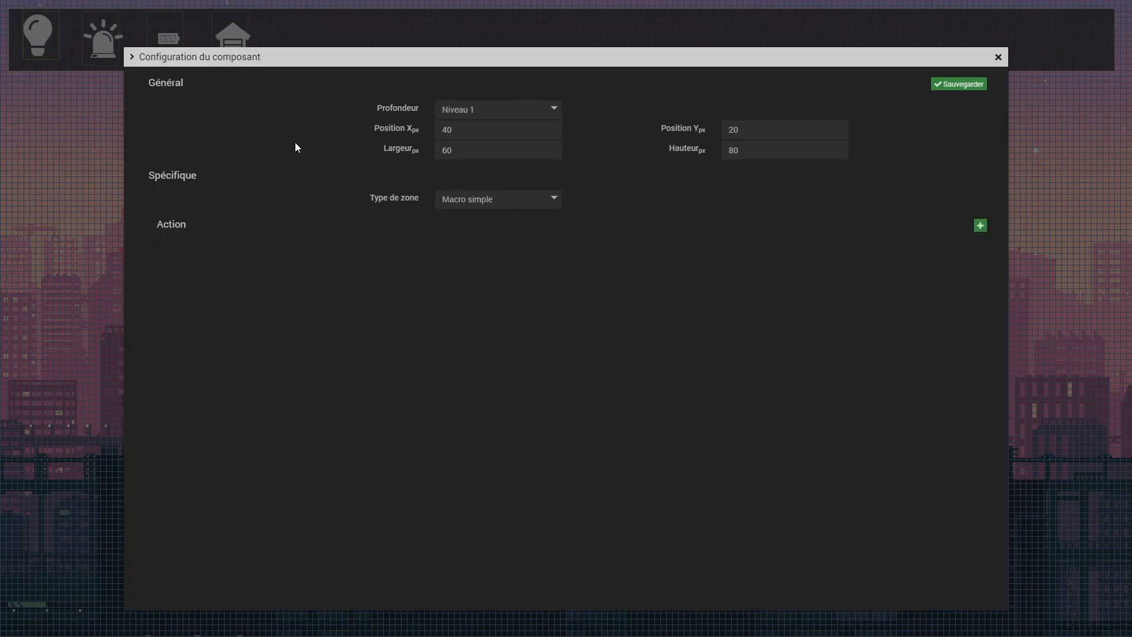
Step: Add an action to the zone and choose Garage as the object for its command
left_click(980, 227)
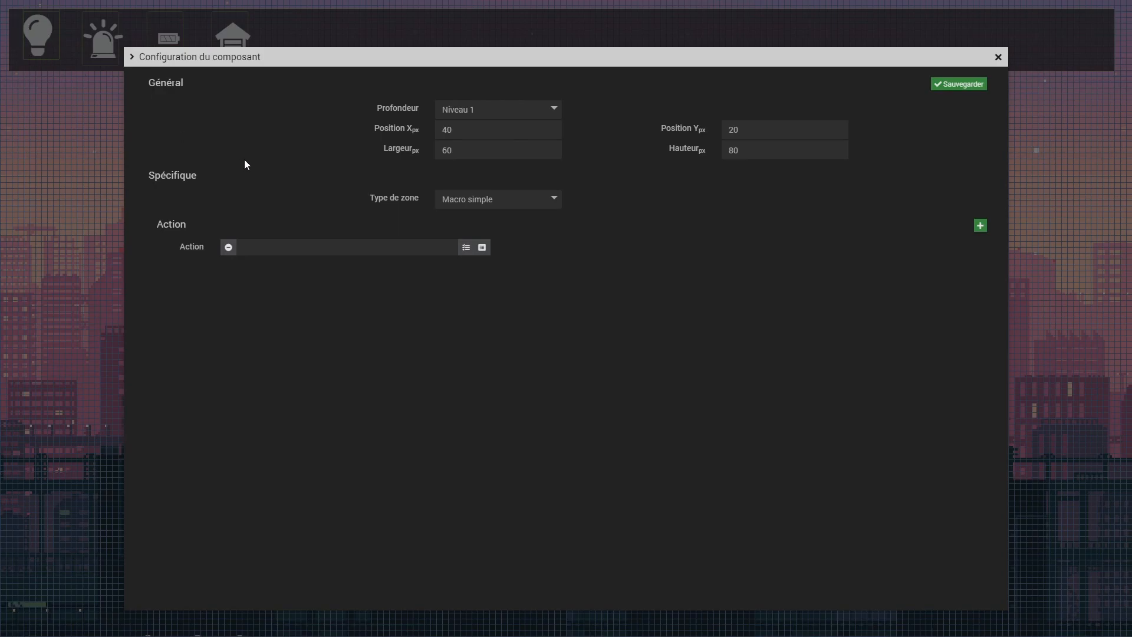
left_click(482, 248)
left_click(451, 304)
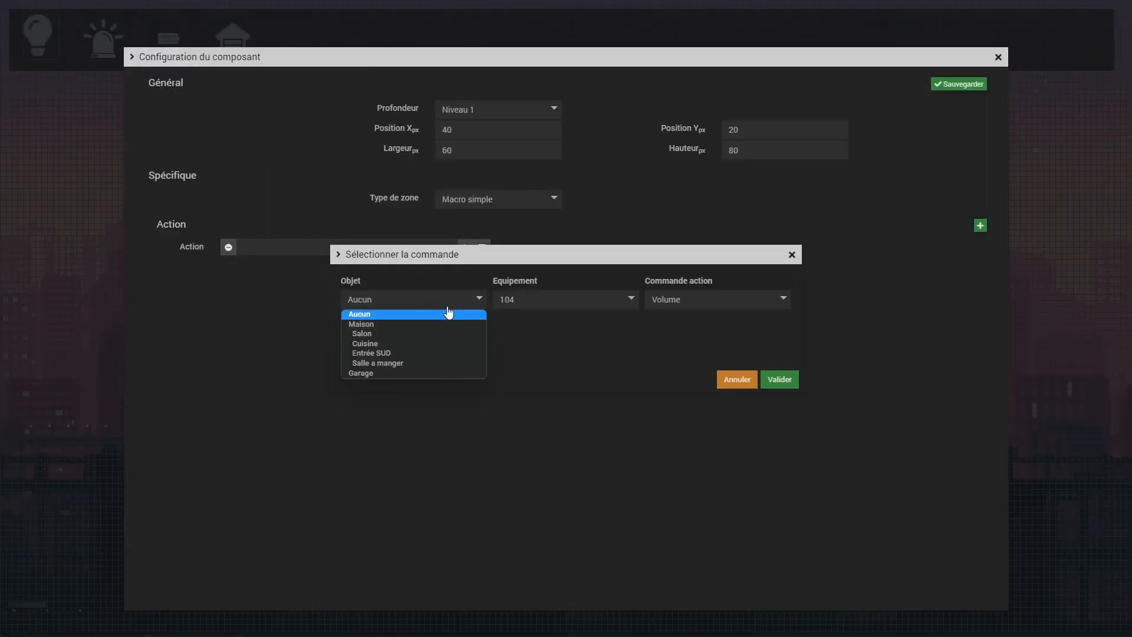
left_click(420, 373)
left_click(584, 300)
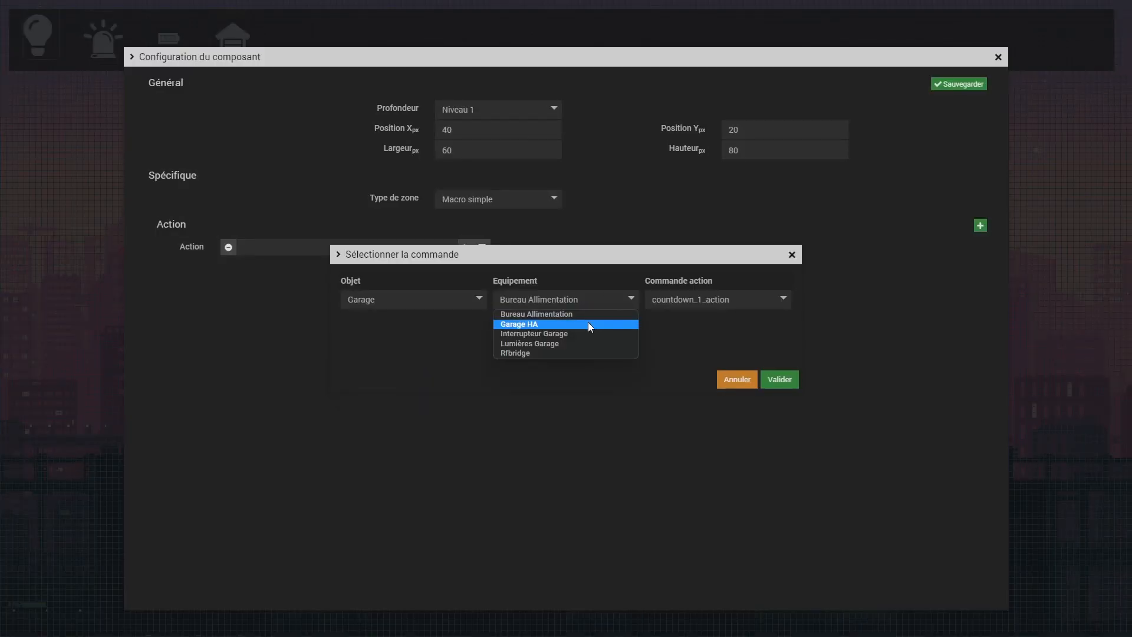
left_click(588, 324)
left_click(712, 304)
left_click(564, 307)
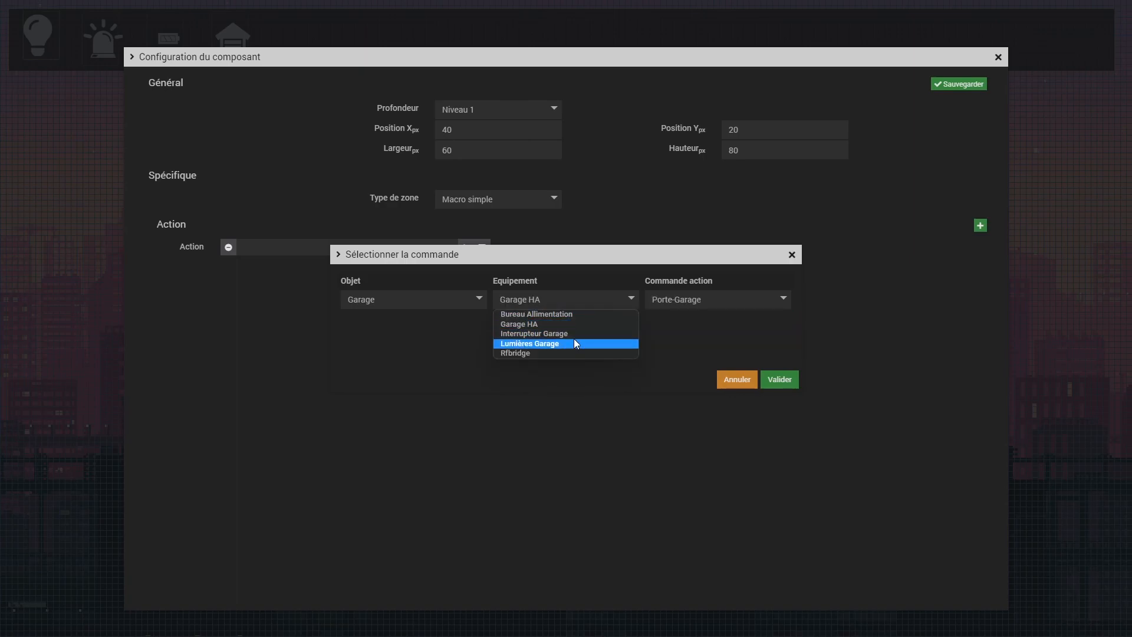
left_click(578, 333)
left_click(682, 299)
Step: Set the lightbulb zone's action to the Avant on command of the Lumières Garage equipment
left_click(586, 304)
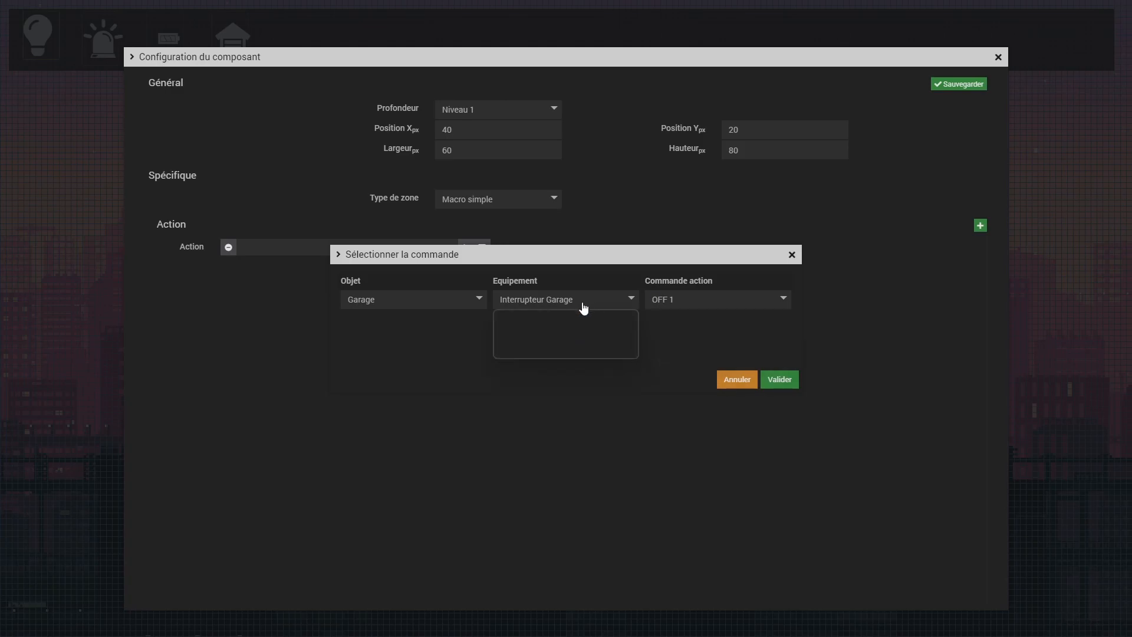
left_click(530, 343)
left_click(695, 300)
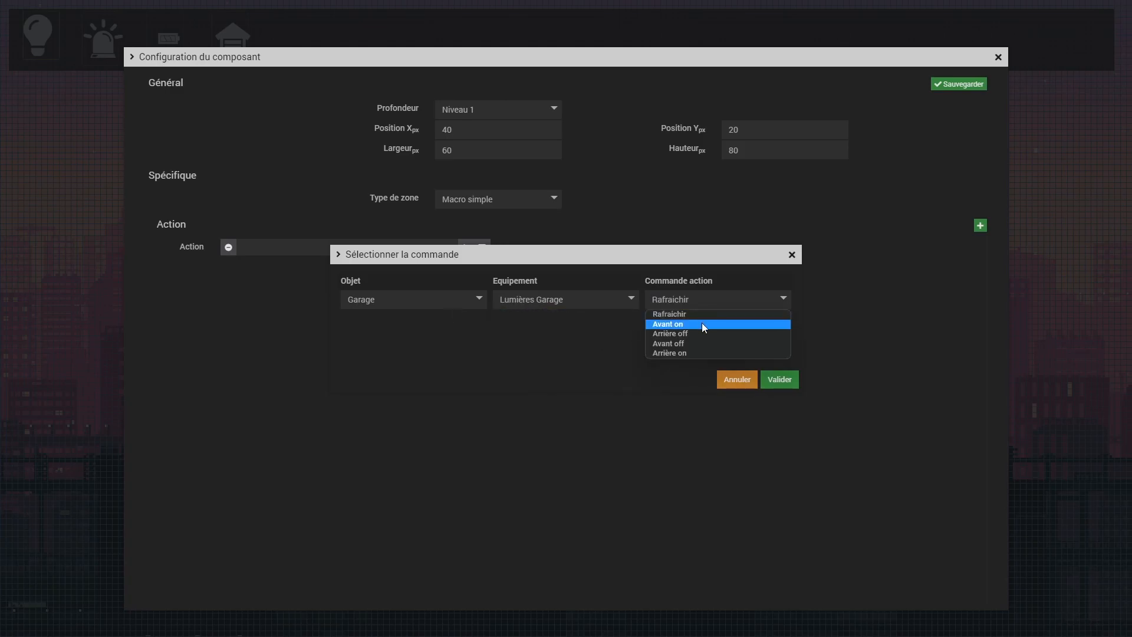
left_click(701, 323)
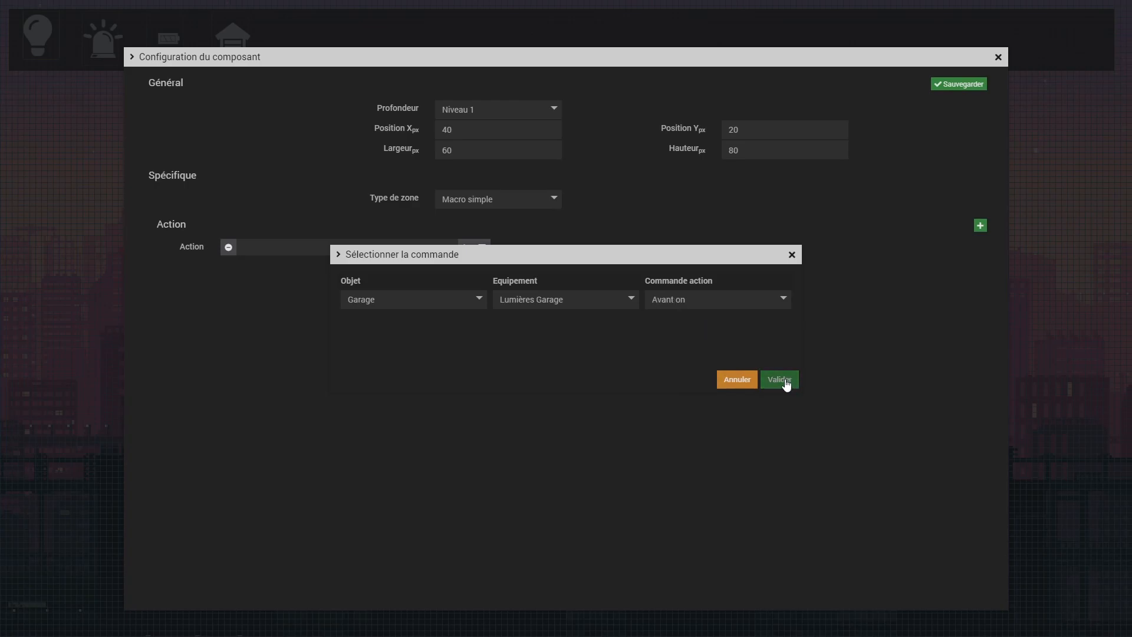
left_click(780, 380)
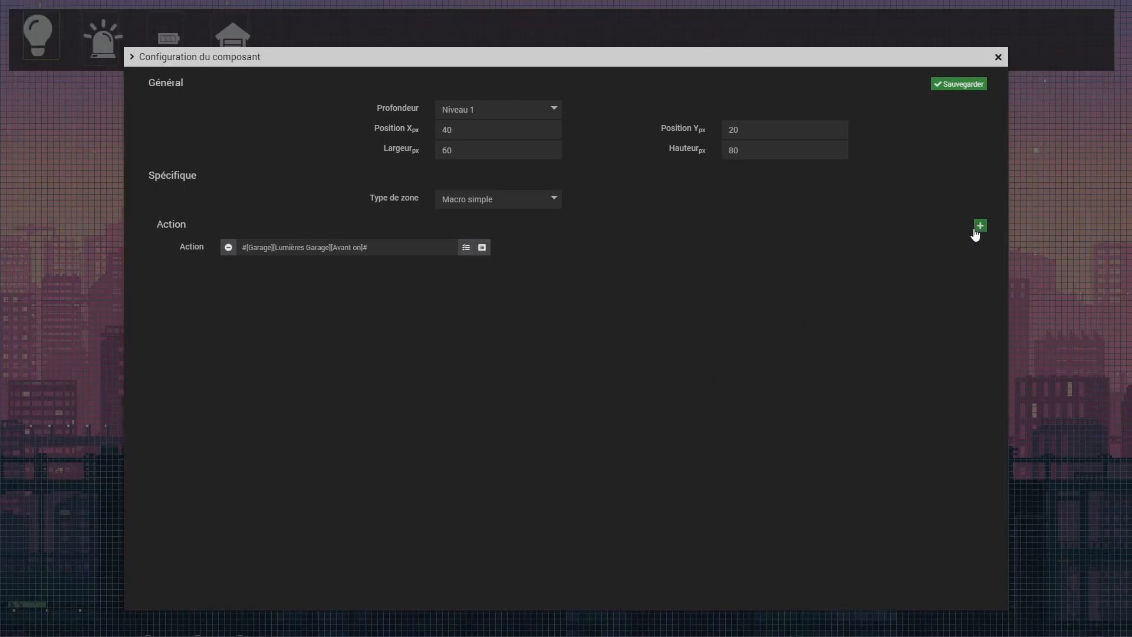
Step: Clear the Lumières Garage command from the zone's action, leaving the command selection without choosing a replacement
left_click(482, 247)
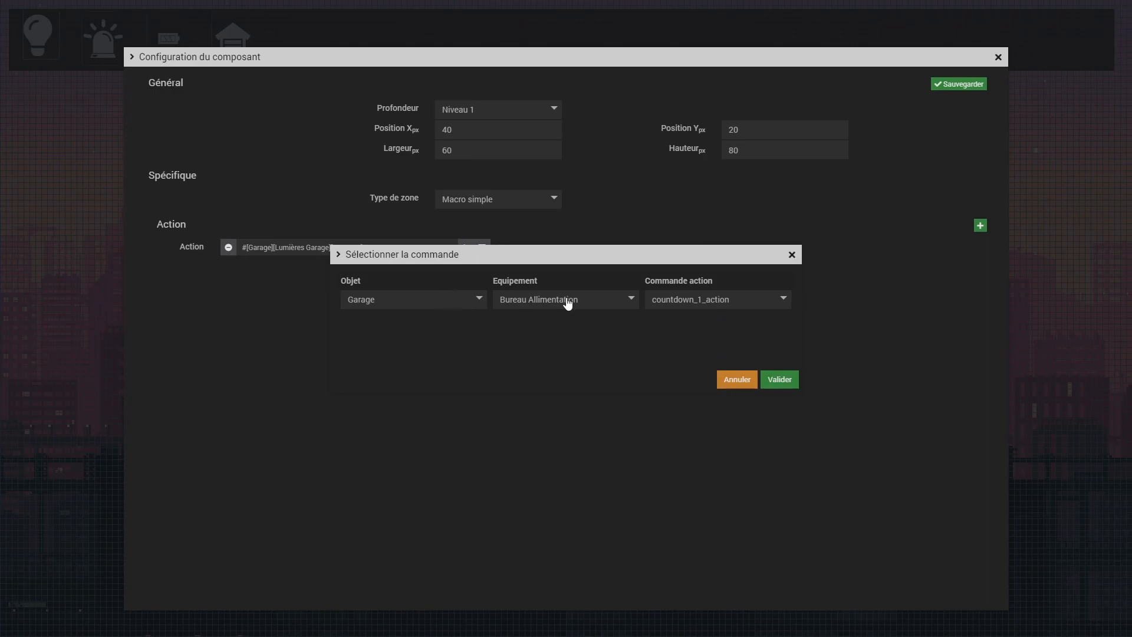
left_click(732, 380)
left_click_drag(404, 249, 160, 242)
key("BackSpace")
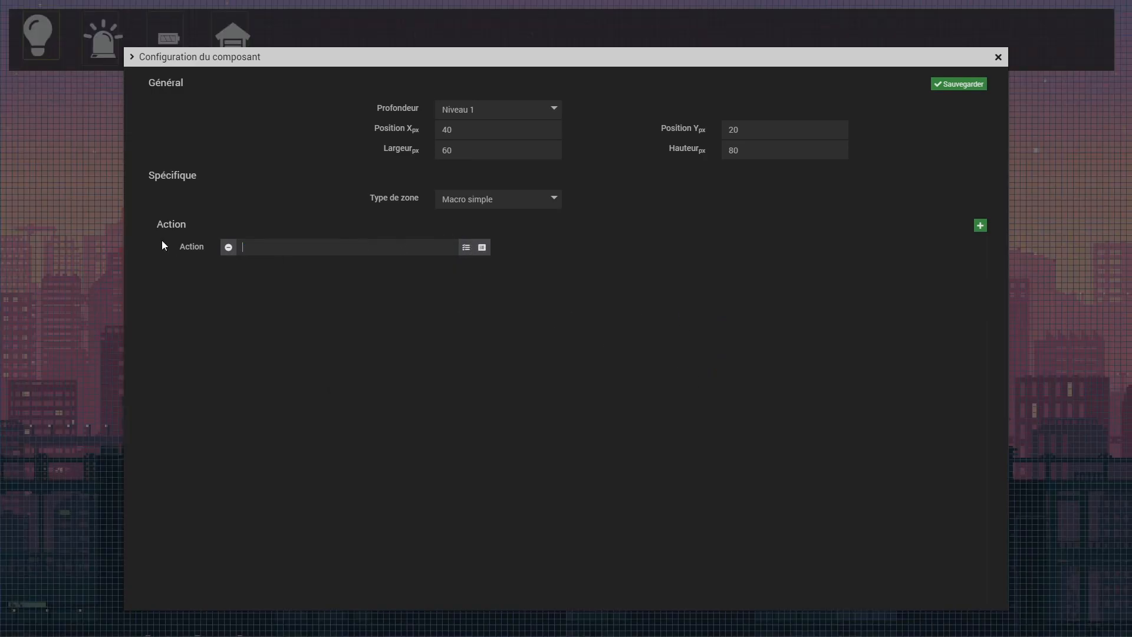
left_click(483, 249)
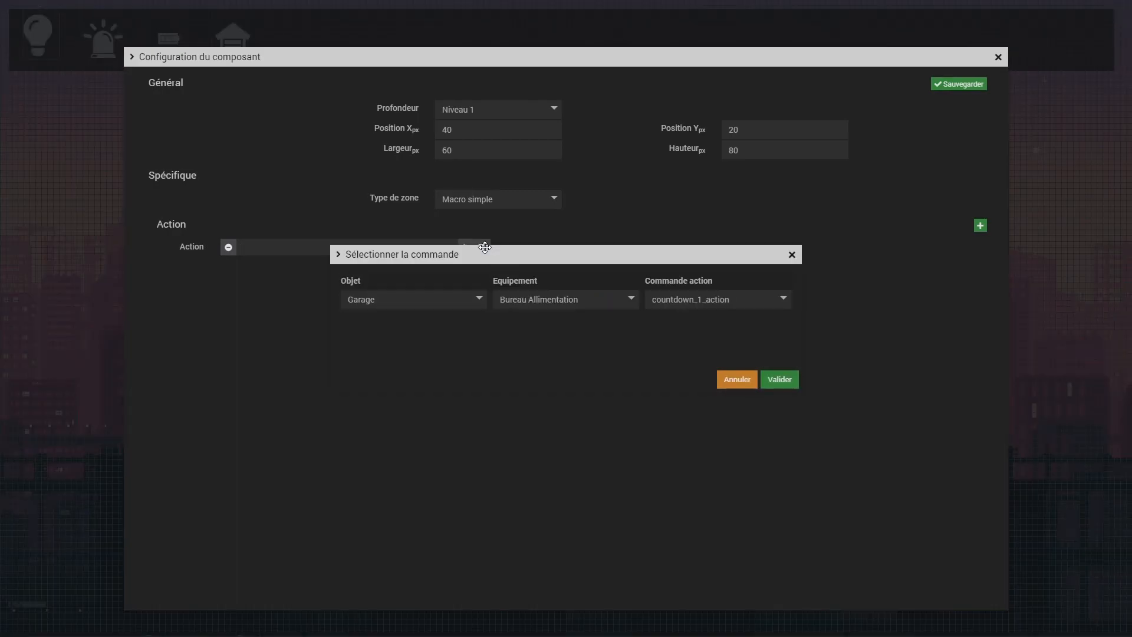
left_click(721, 381)
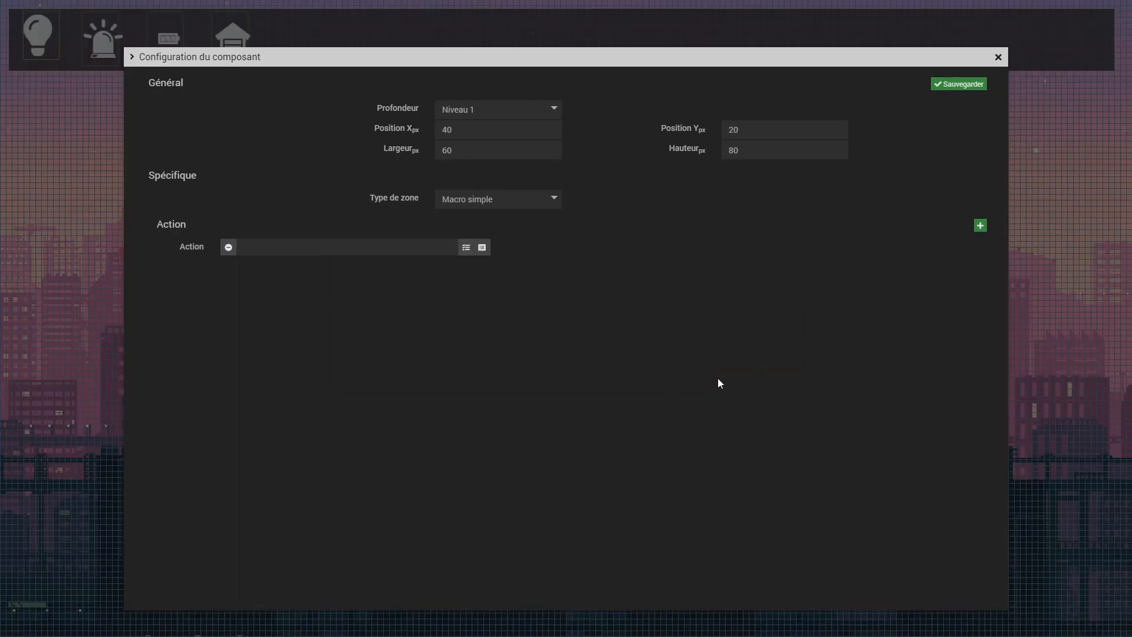
Step: Look through the predefined actions and assign Aller au design to the lightbulb zone
left_click(465, 248)
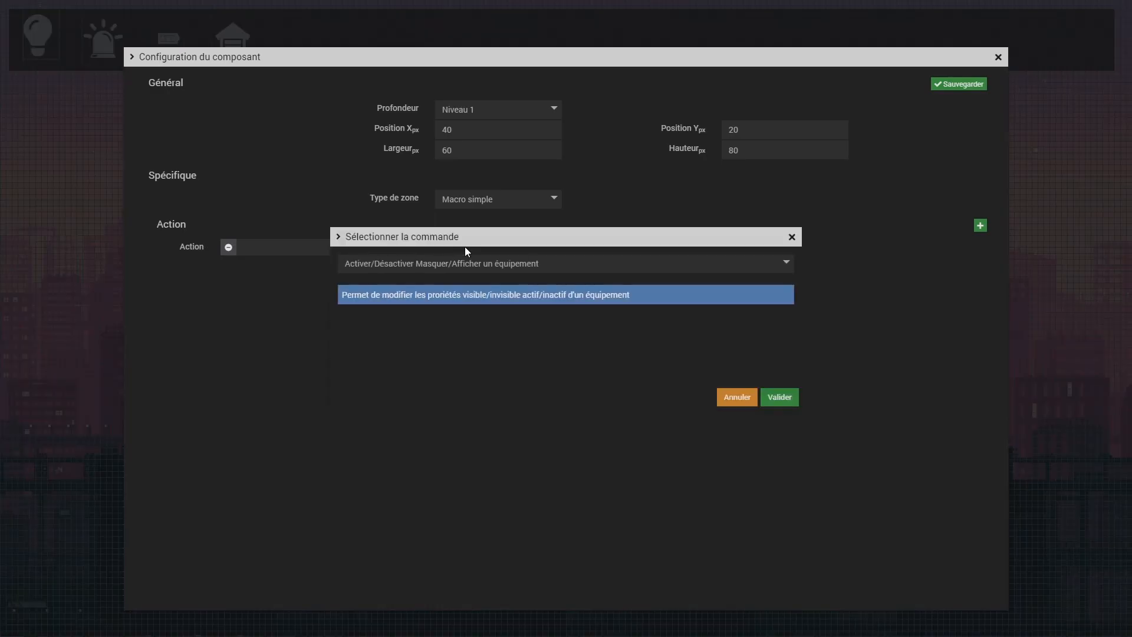
left_click(471, 269)
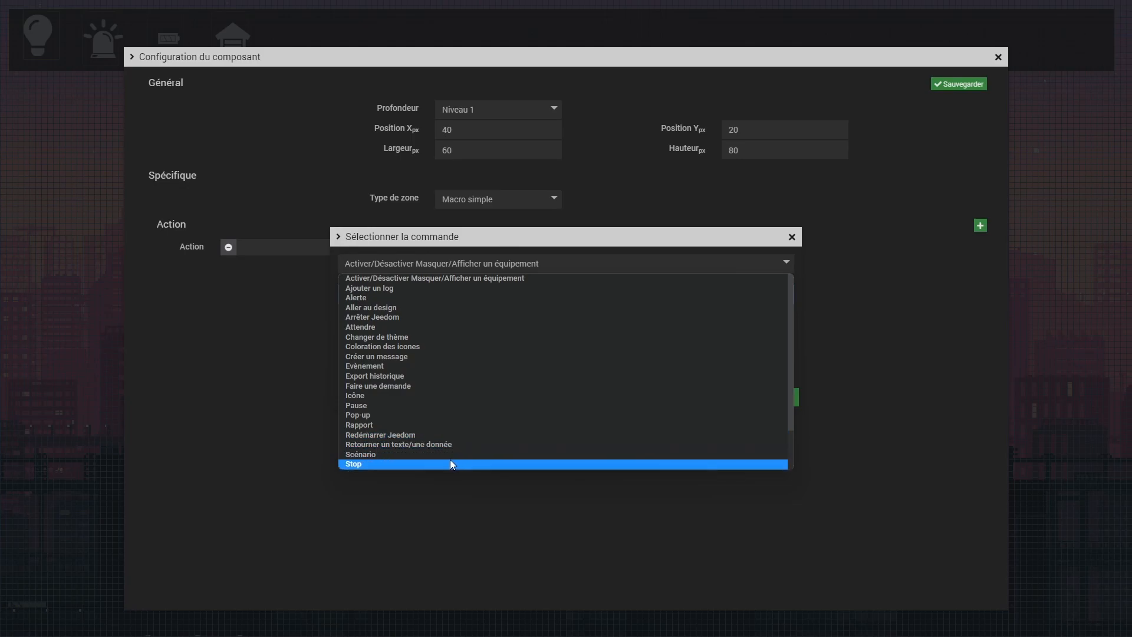
scroll(439, 463, "down", 2)
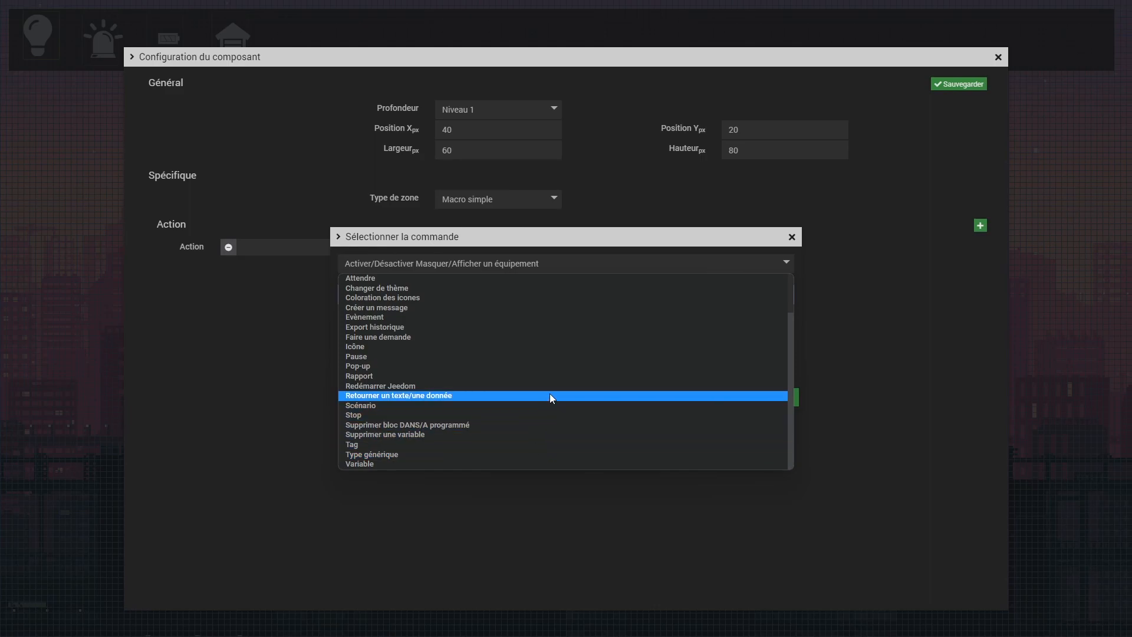
scroll(549, 393, "up", 2)
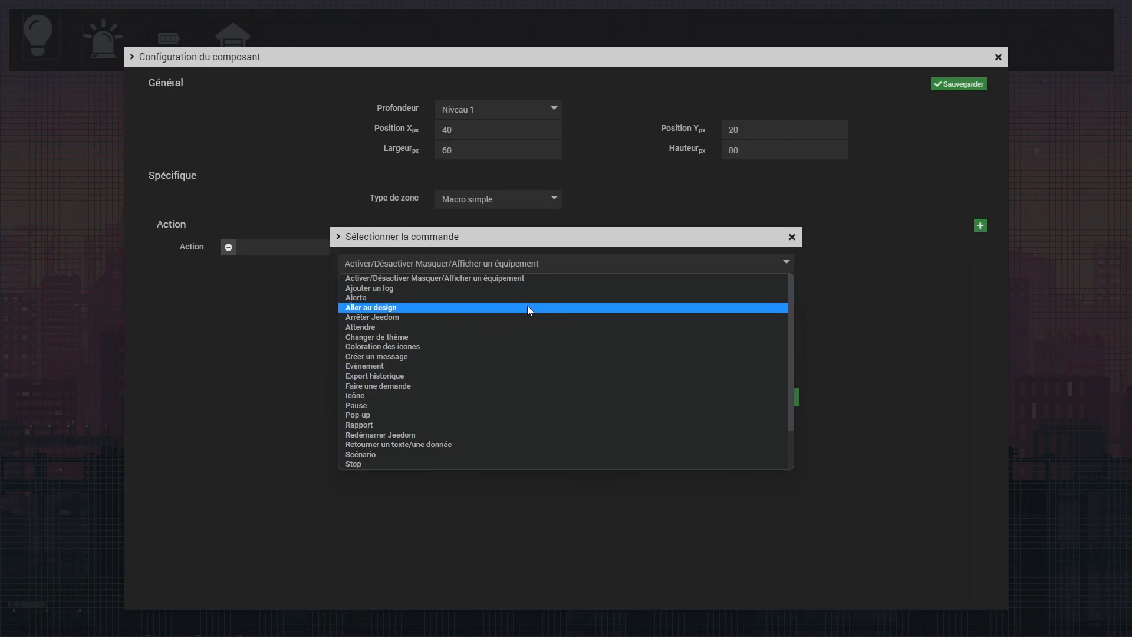
left_click(528, 307)
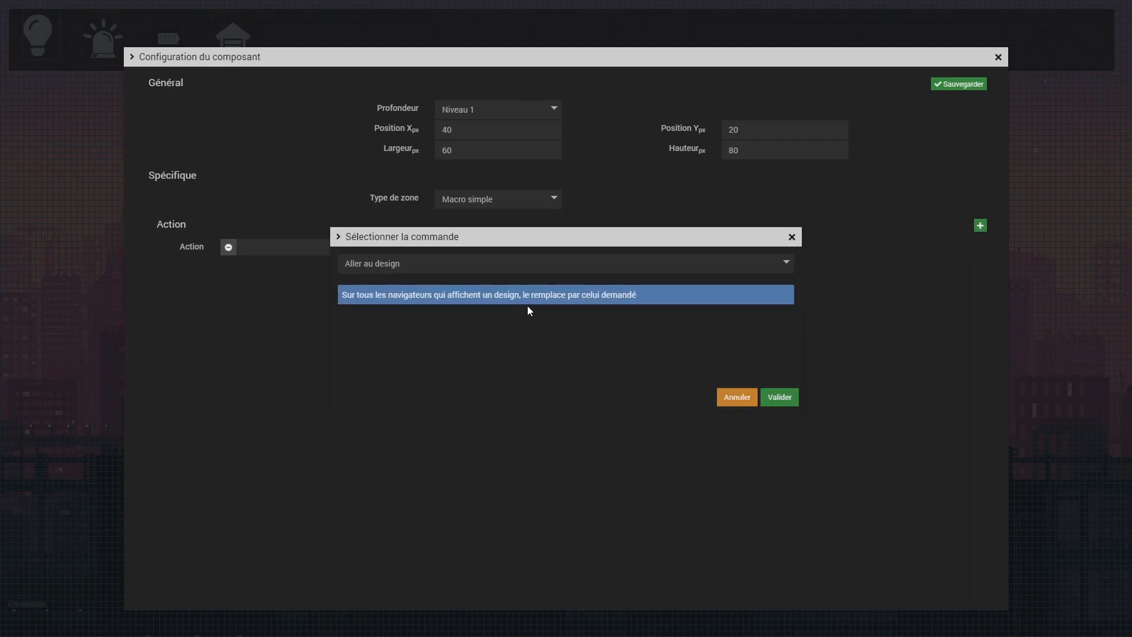
left_click(780, 397)
Step: Set ALARME as the design the lightbulb zone opens and save the component configuration
left_click(698, 251)
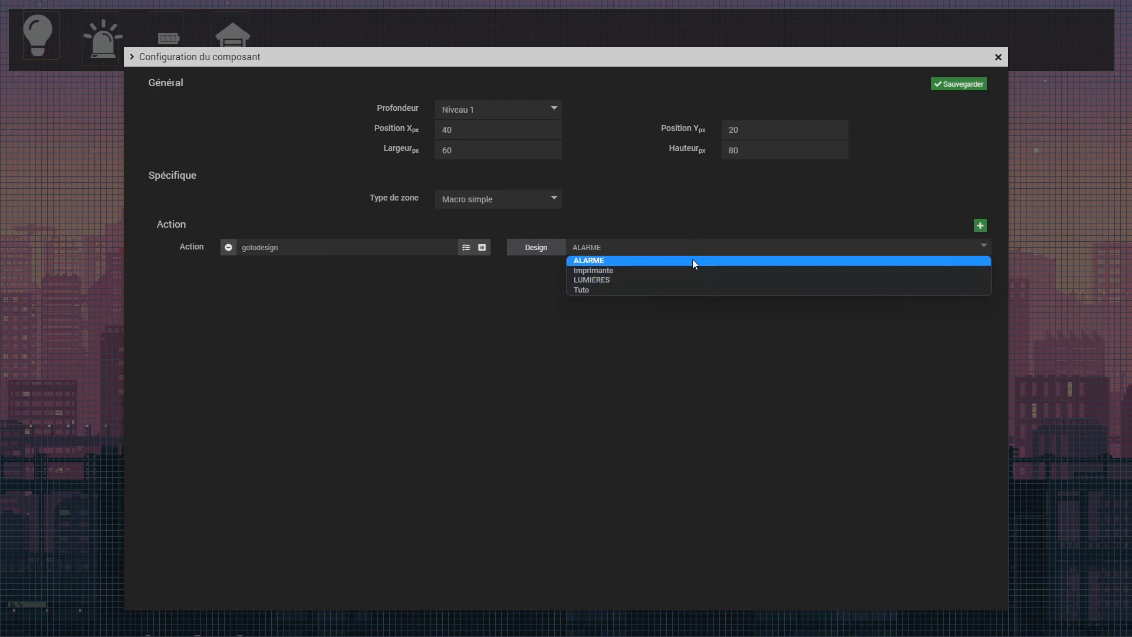
left_click(692, 260)
left_click(955, 85)
Step: Leave edit mode, test the lightbulb zone's link to the ALARME design and return to the Tuto design
right_click(290, 196)
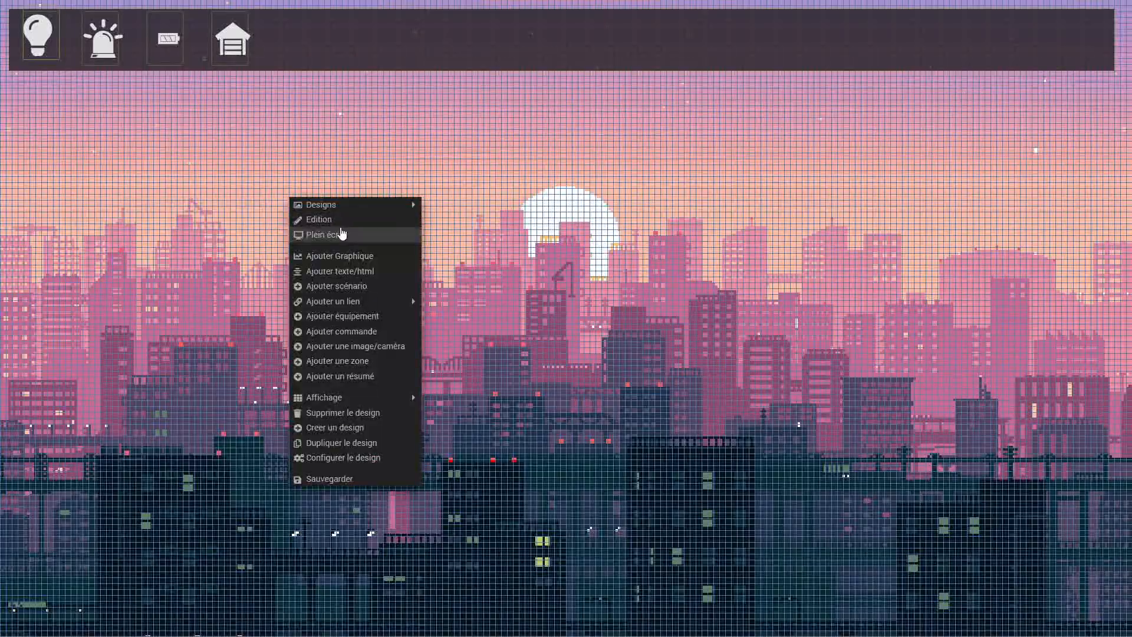
left_click(350, 227)
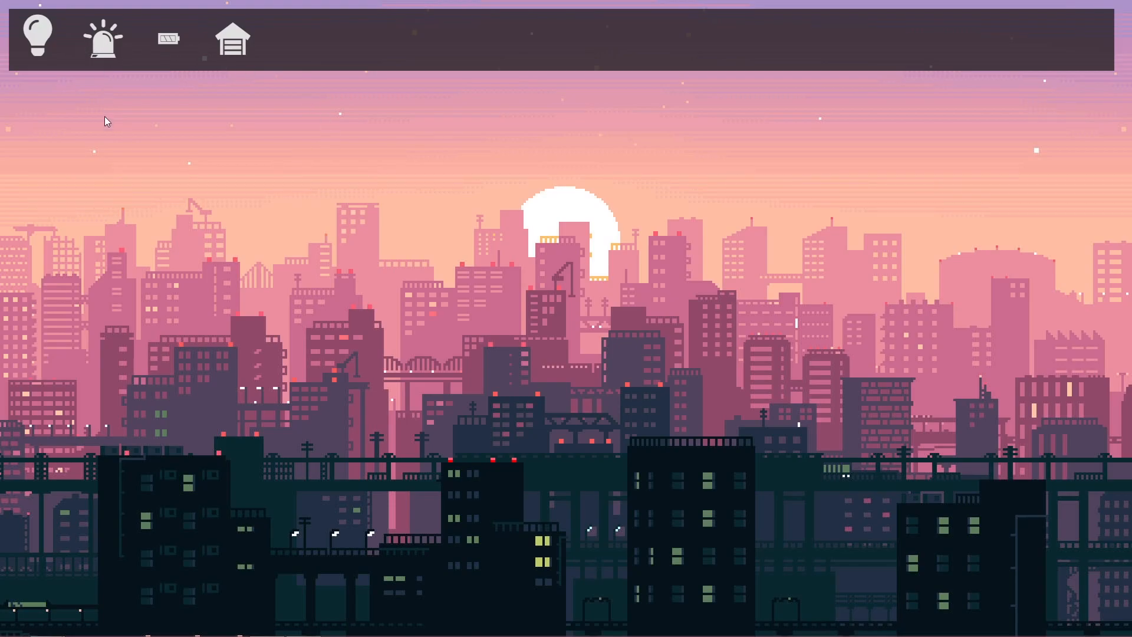
left_click(43, 34)
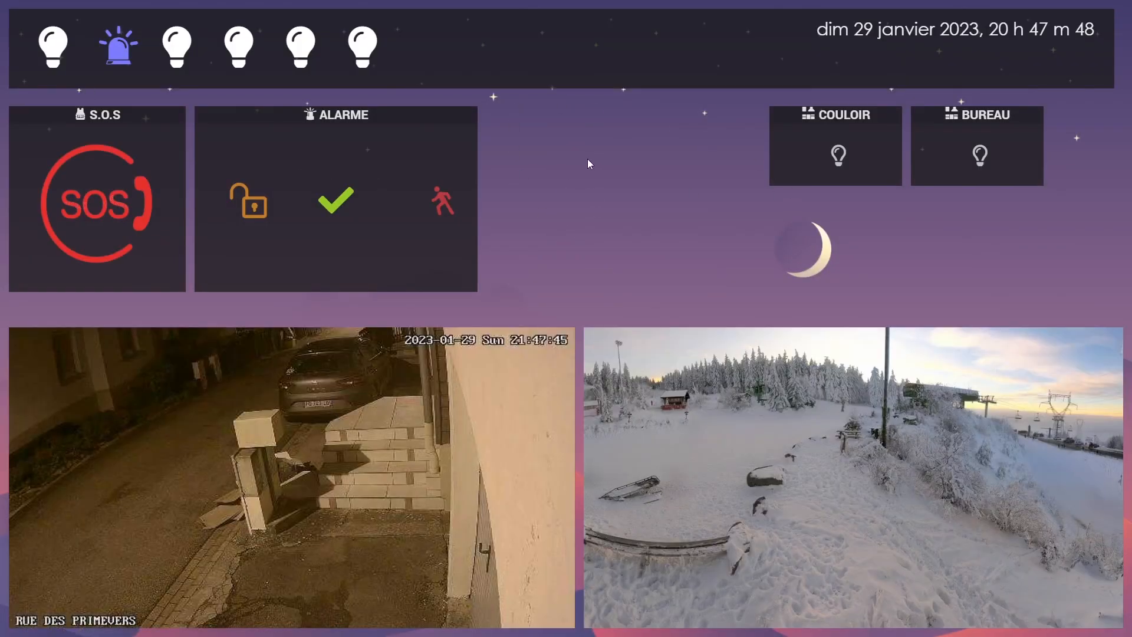
key("alt+Left")
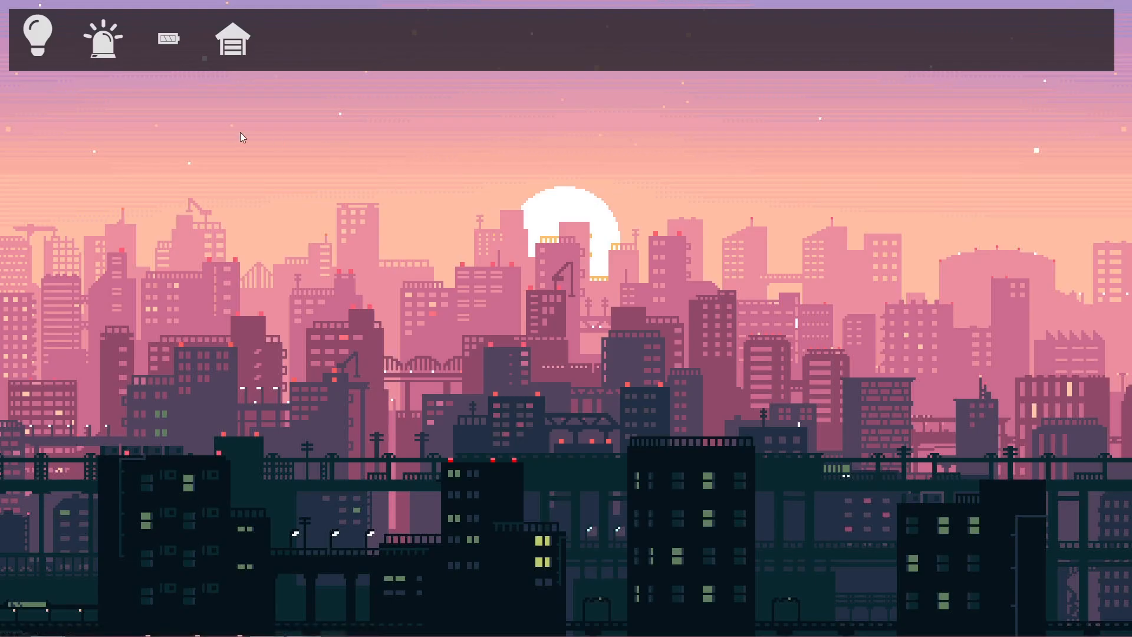
Step: Re-enter edit mode on the Tuto design and bring up the options for adding components
right_click(210, 152)
left_click(245, 176)
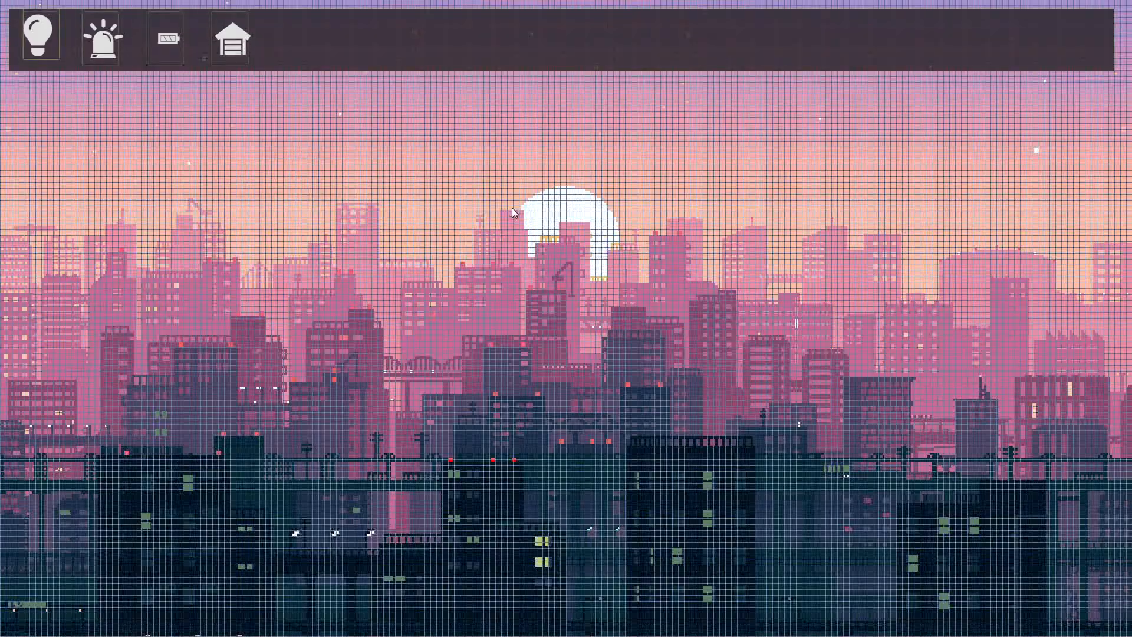
right_click(318, 203)
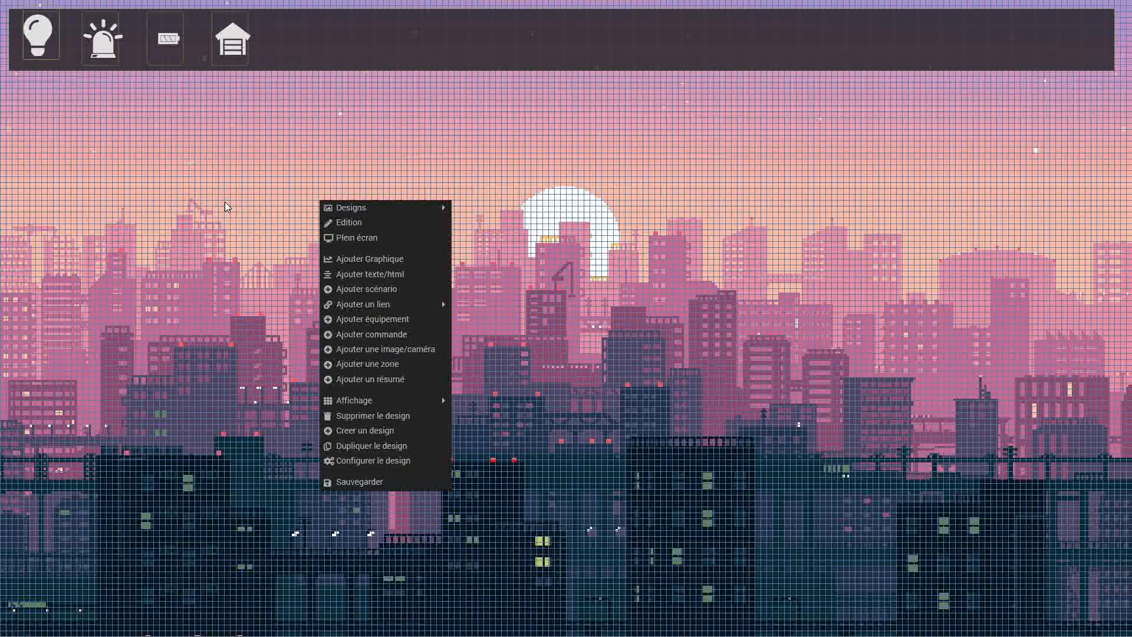